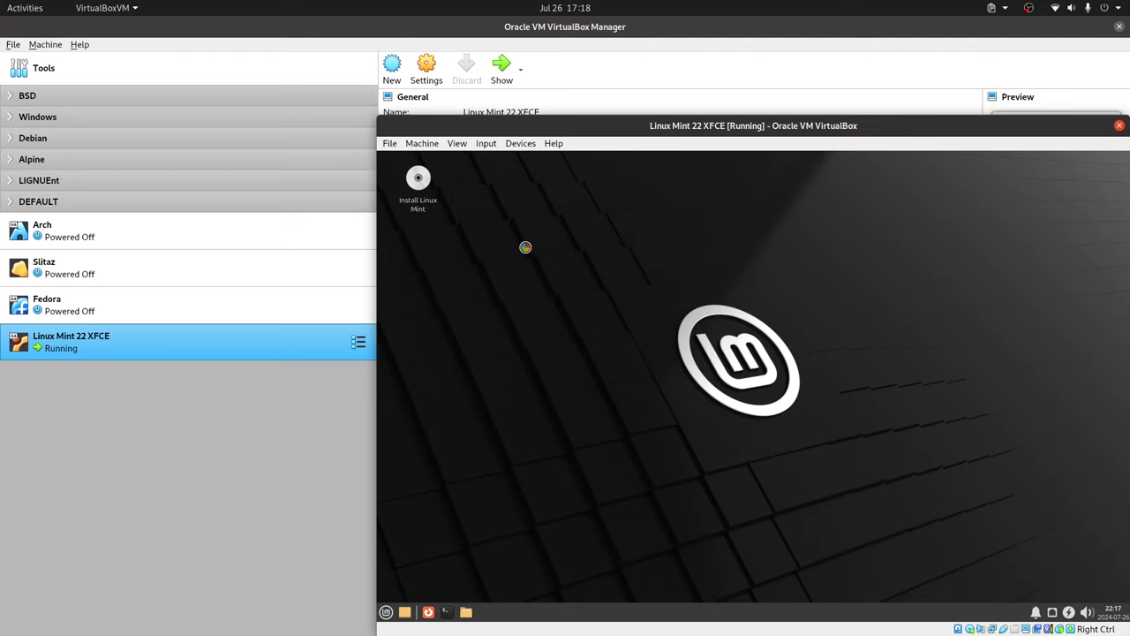
- Power off the running Linux Mint 22 XFCE virtual machine
left_click(389, 144)
left_click(429, 211)
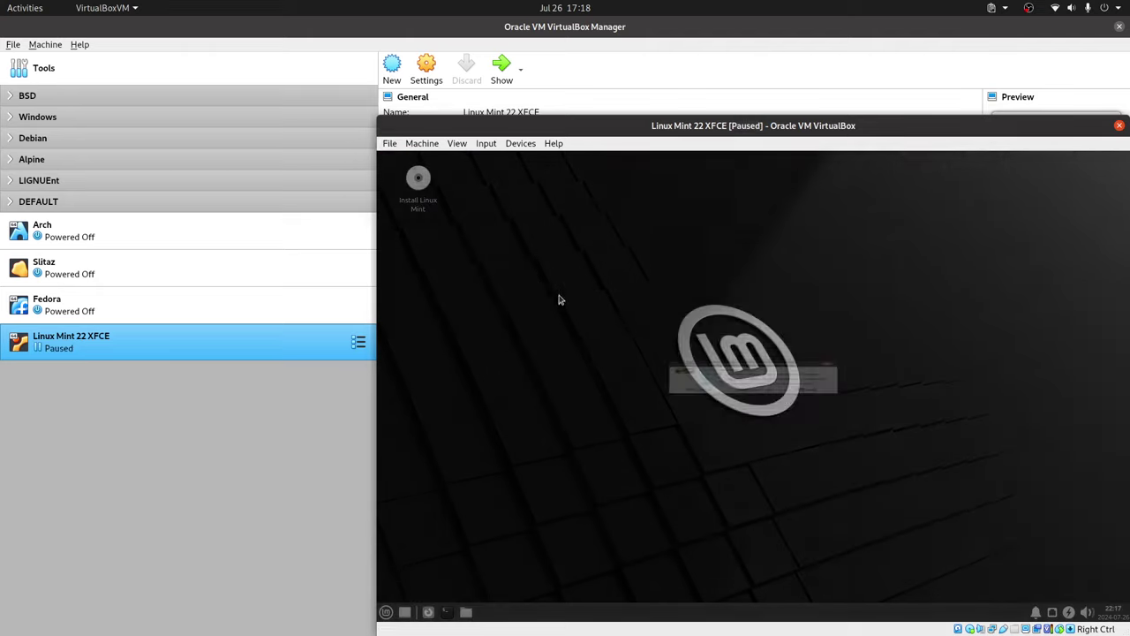
left_click(773, 404)
left_click(800, 428)
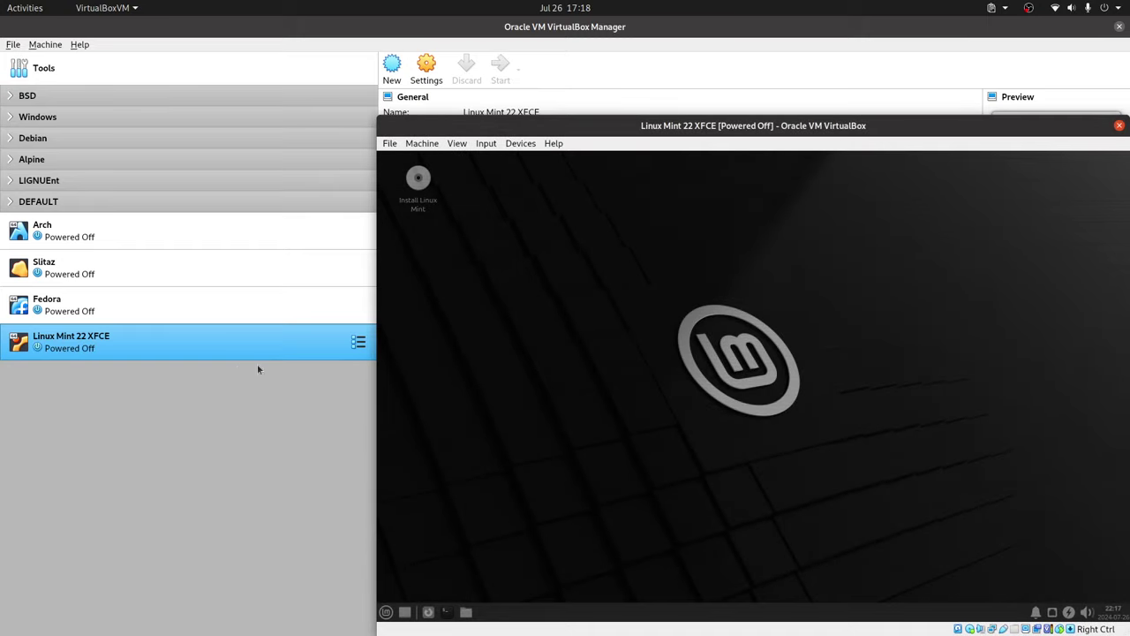
- In the machine's System settings, set base memory to 1546 MB and untick Floppy in the boot order
right_click(193, 338)
left_click(376, 349)
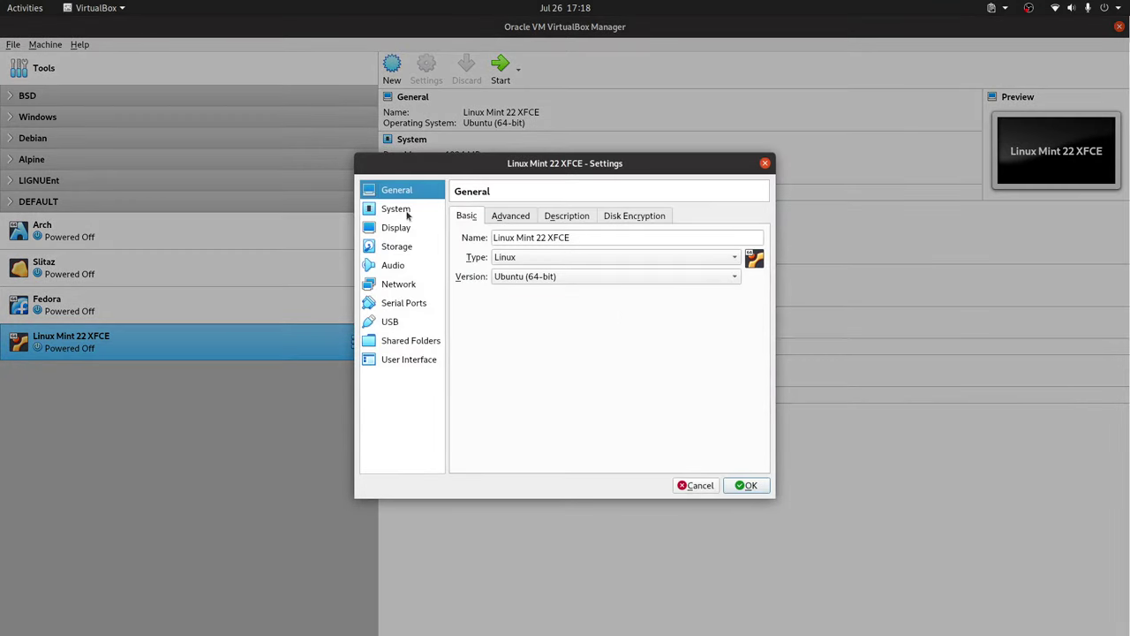
left_click(389, 212)
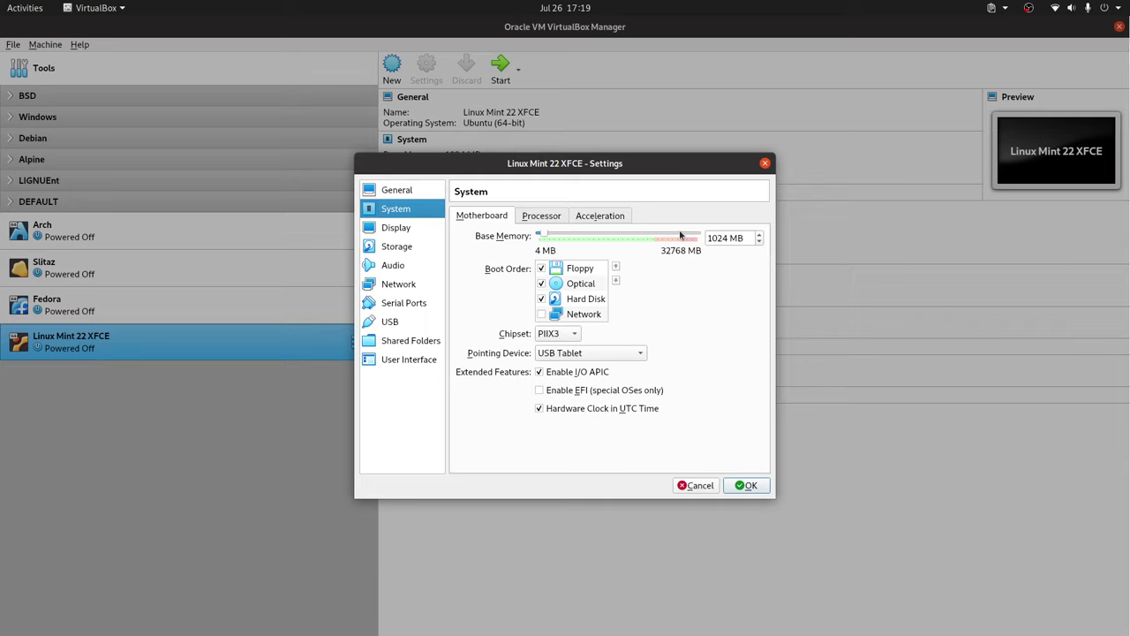
left_click_drag(707, 238, 720, 238)
key("End")
key("Up")
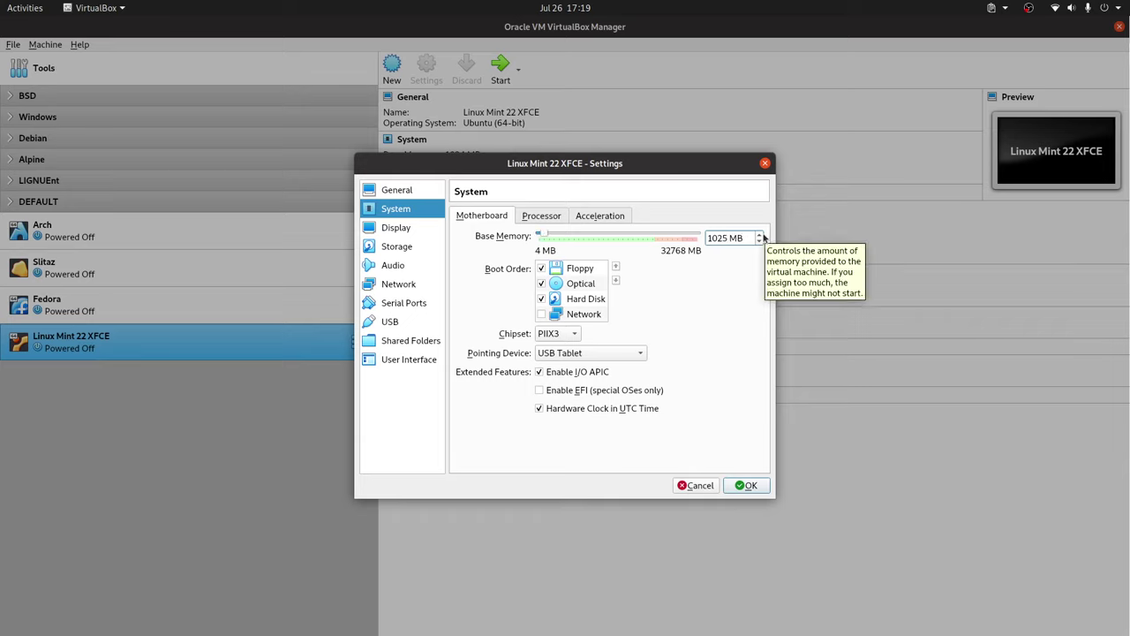
key("BackSpace")
key("Delete")
type("24")
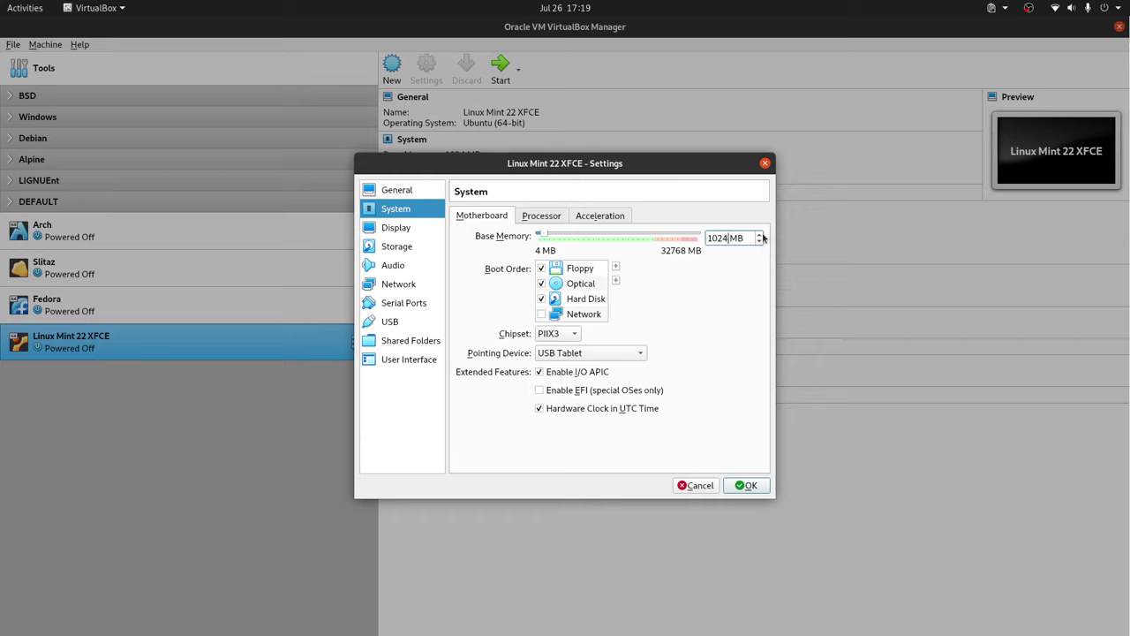
key("BackSpace")
type("6")
key("BackSpace")
type("4")
key("BackSpace")
type("546")
left_click(538, 267)
left_click(539, 269)
- Save the settings, start the Linux Mint 22 XFCE VM and boot its default entry
left_click(746, 486)
double_click(246, 345)
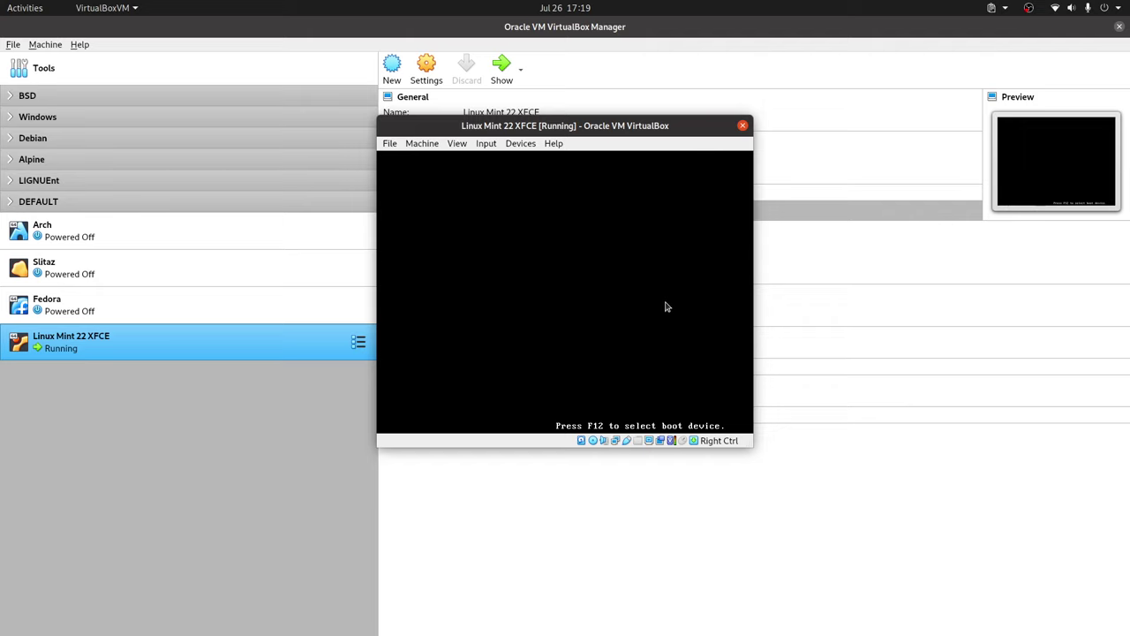
key("Return")
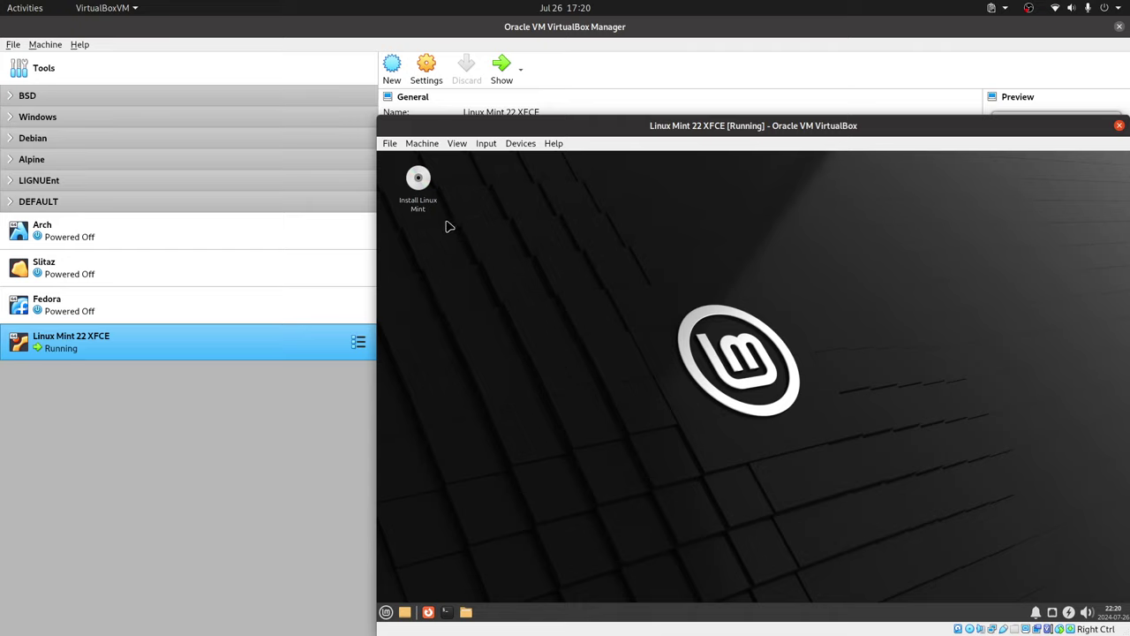
- Launch Install Linux Mint and continue with Español as the installer language
double_click(419, 181)
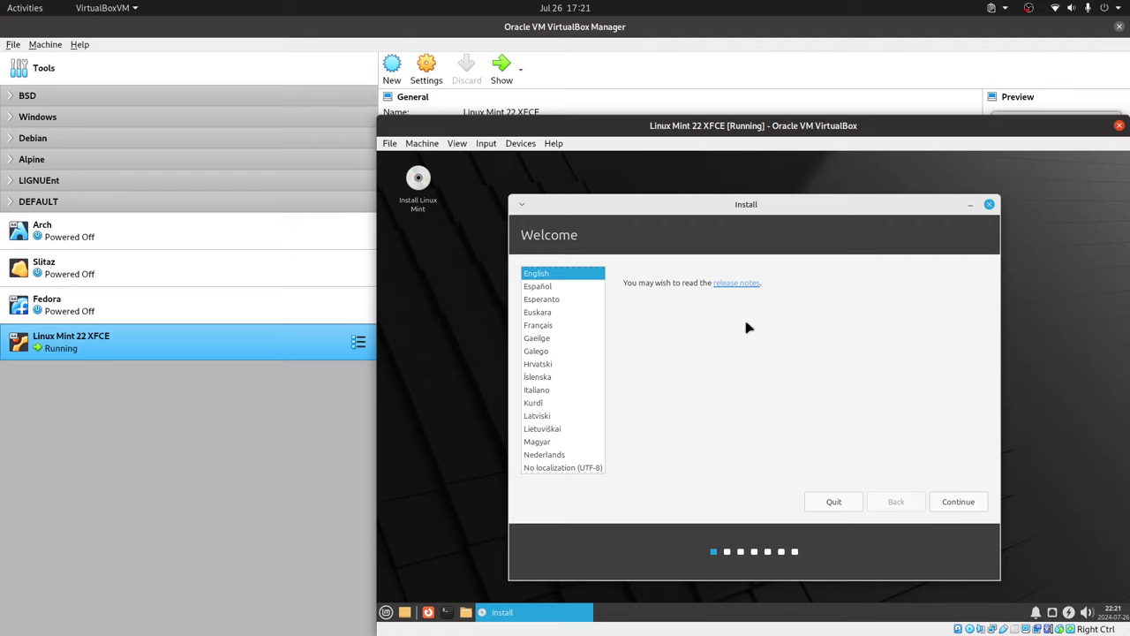
left_click(553, 287)
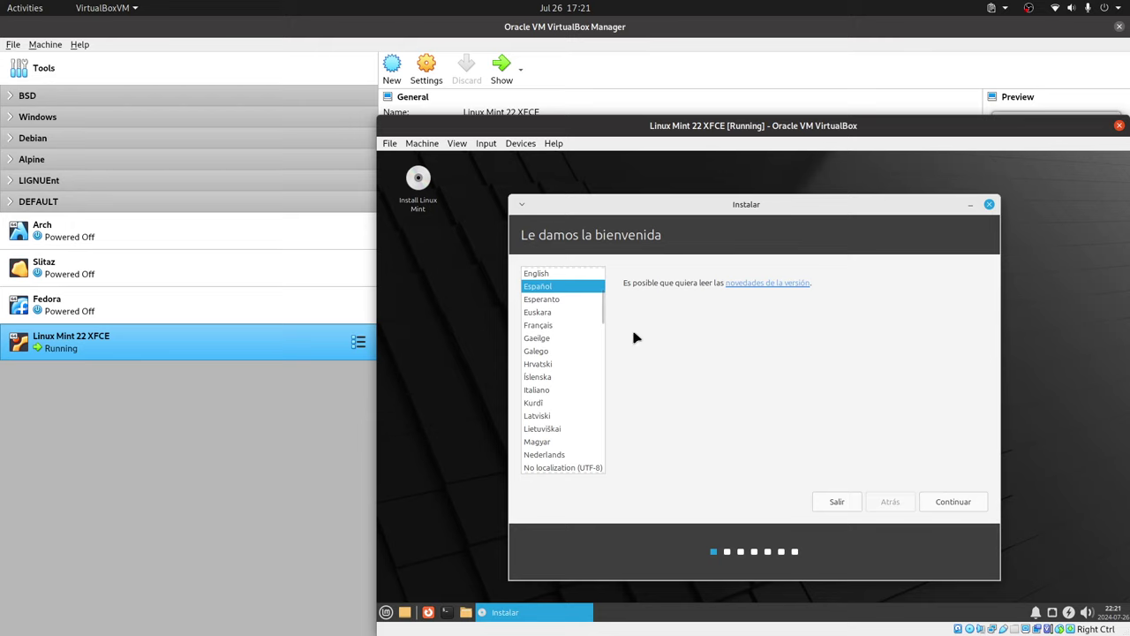
left_click(961, 503)
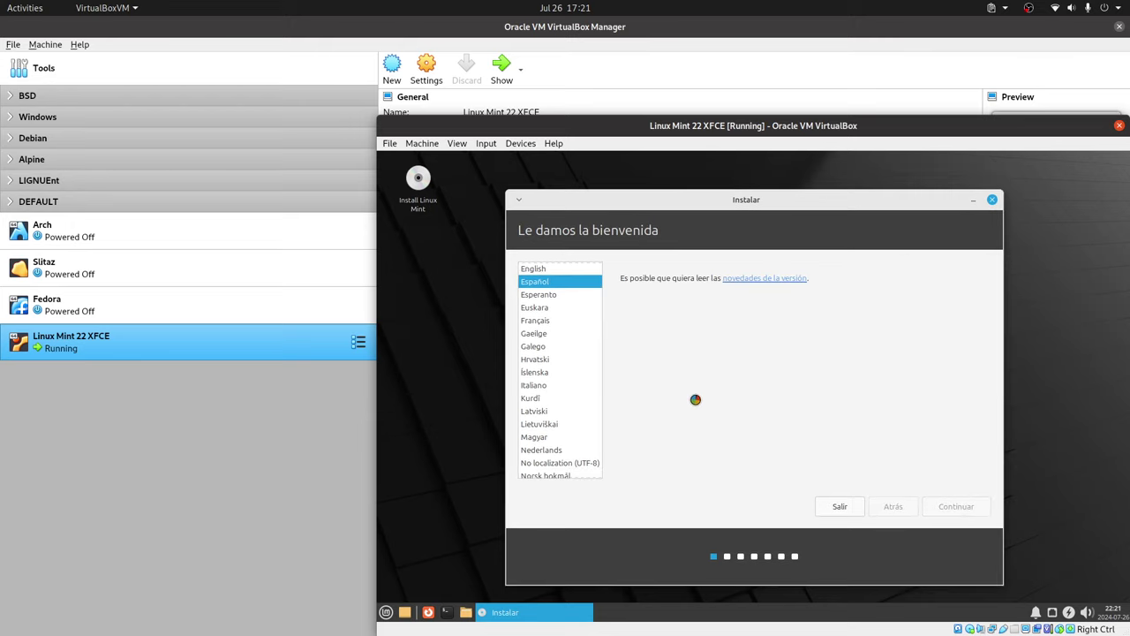
- Choose the English (US, intl., with dead keys) keyboard and opt to install multimedia codecs
scroll(574, 358, "up", 5)
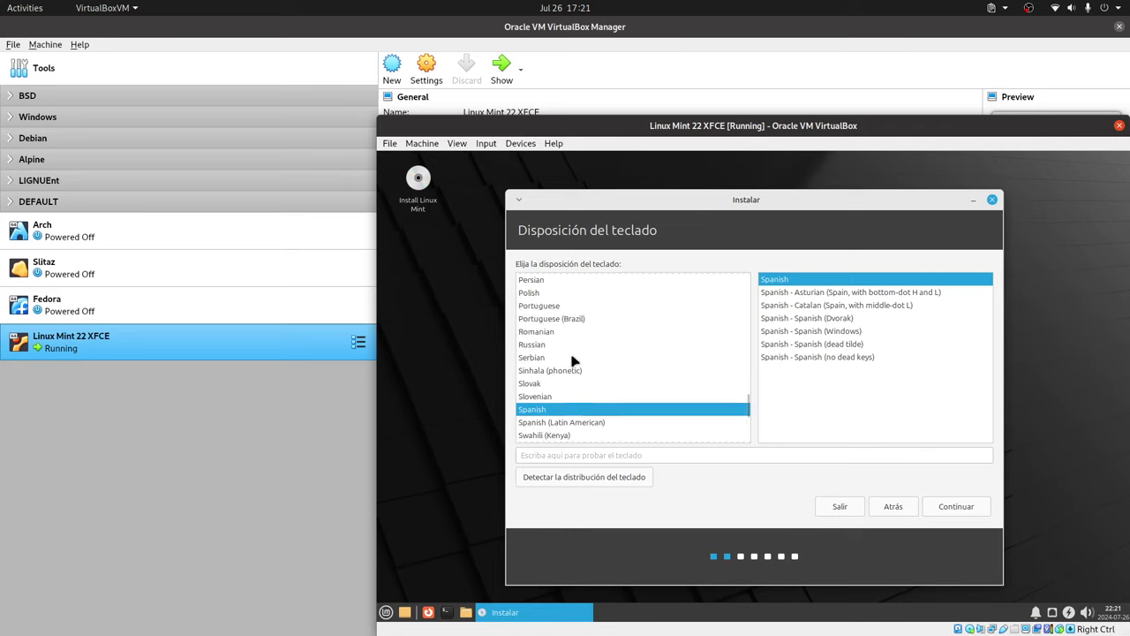
scroll(574, 359, "up", 6)
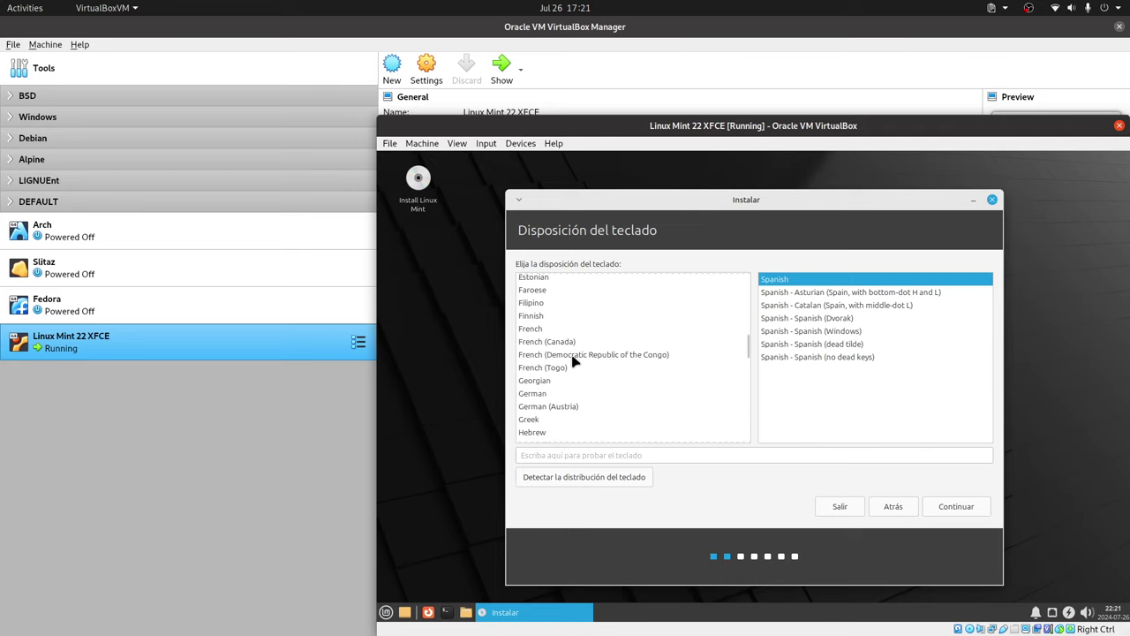
left_click(565, 379)
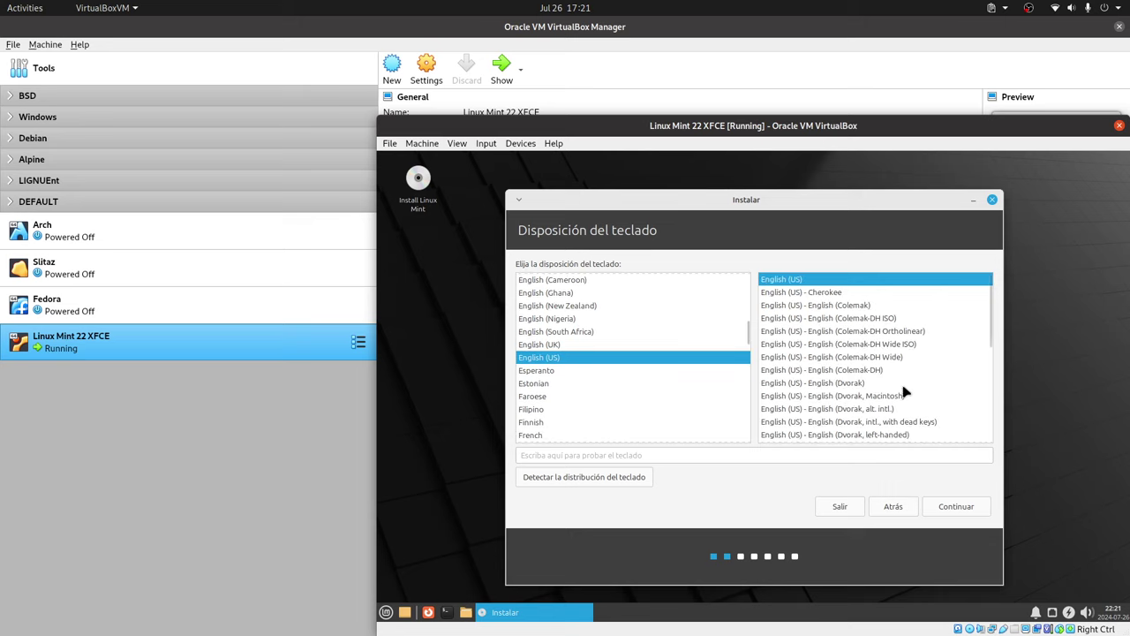
scroll(904, 389, "down", 2)
scroll(889, 400, "down", 2)
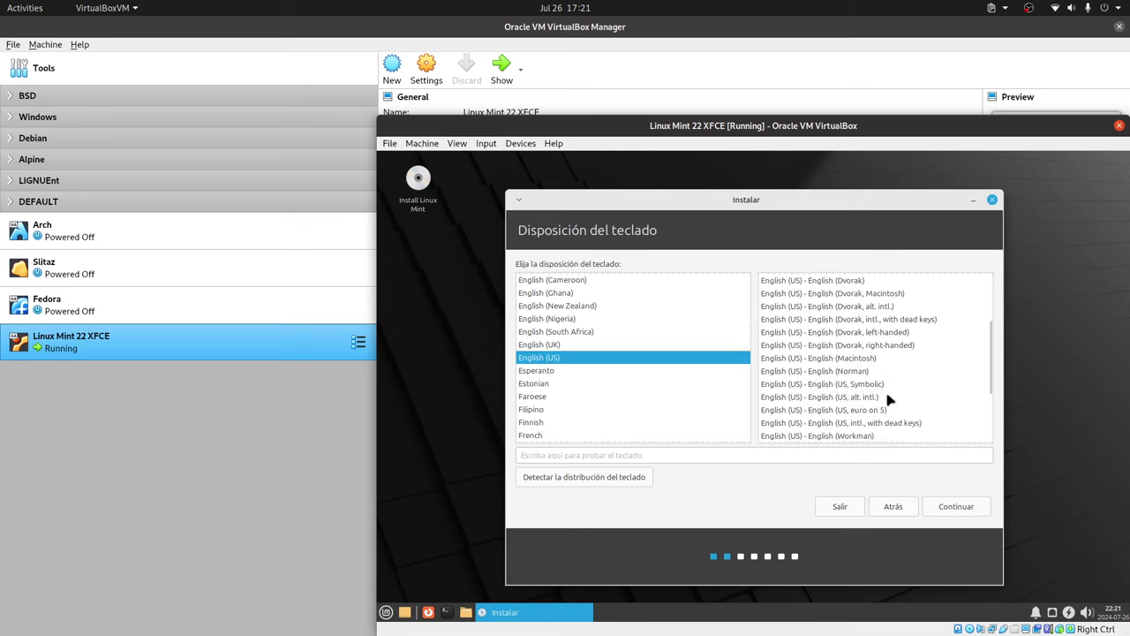
left_click(873, 424)
left_click(969, 508)
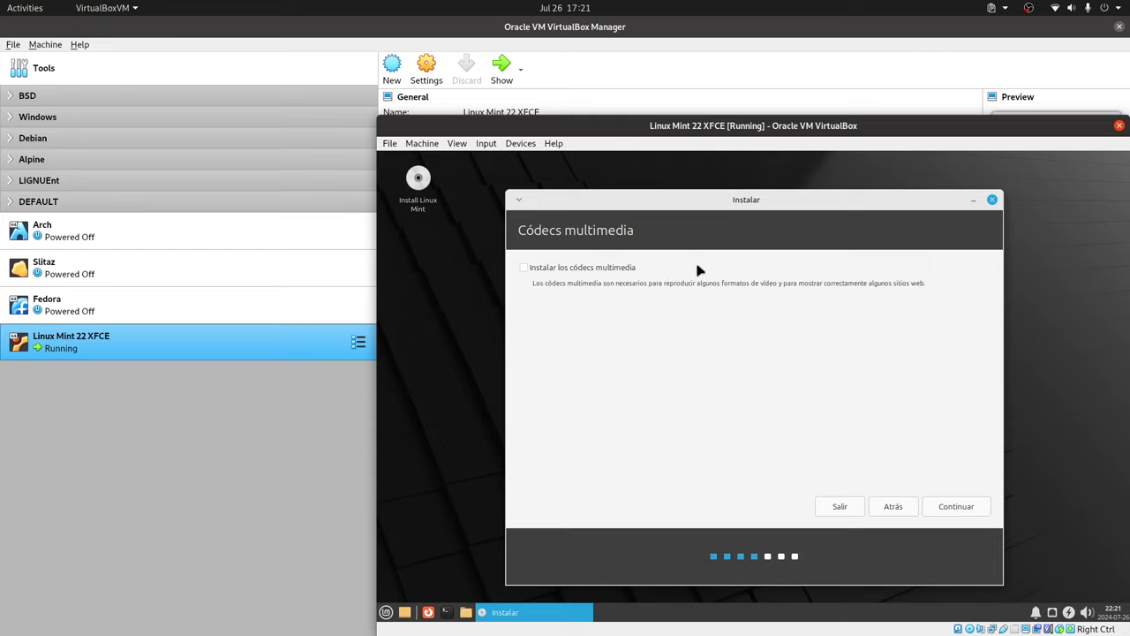
left_click(625, 270)
left_click(950, 511)
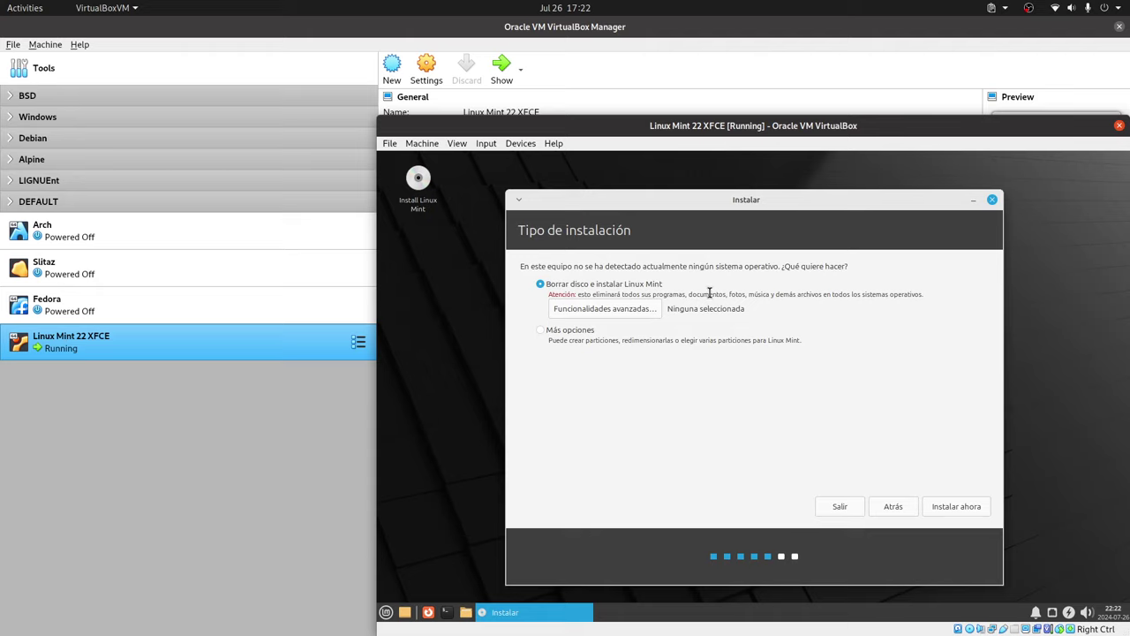
- Choose Más opciones for manual partitioning and continue to the partition editor
left_click(625, 311)
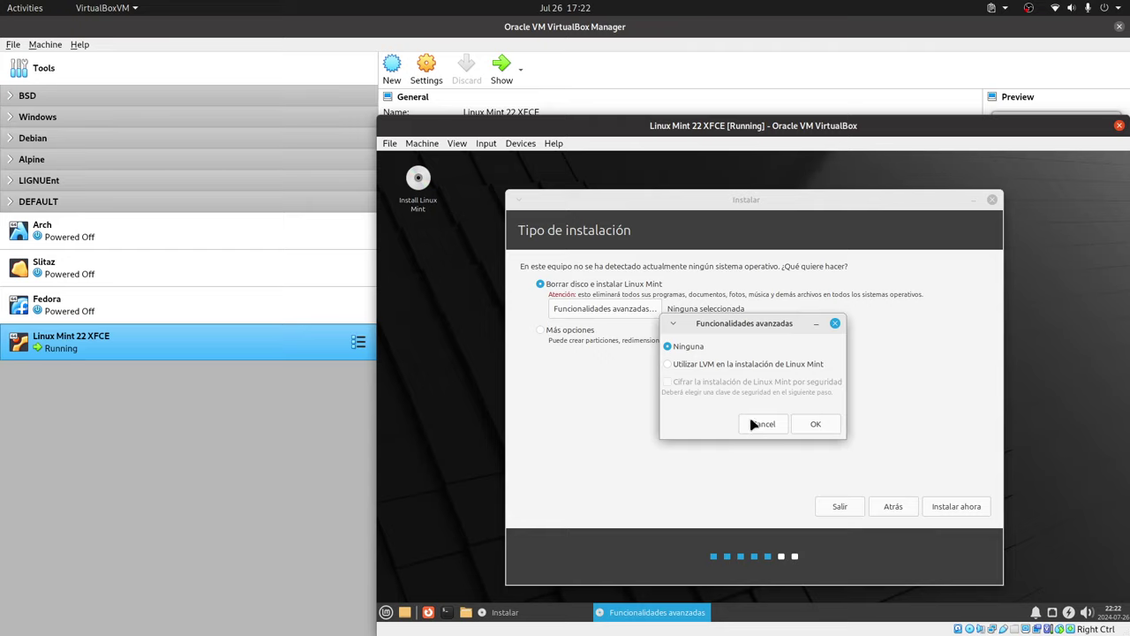
left_click(768, 430)
left_click(554, 335)
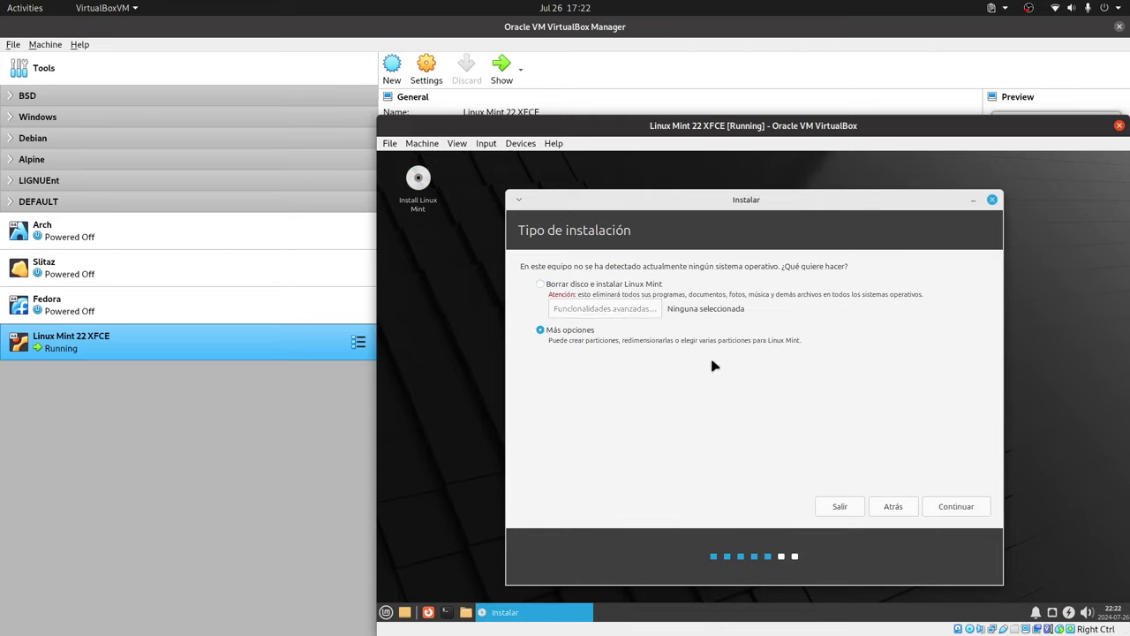
left_click(954, 510)
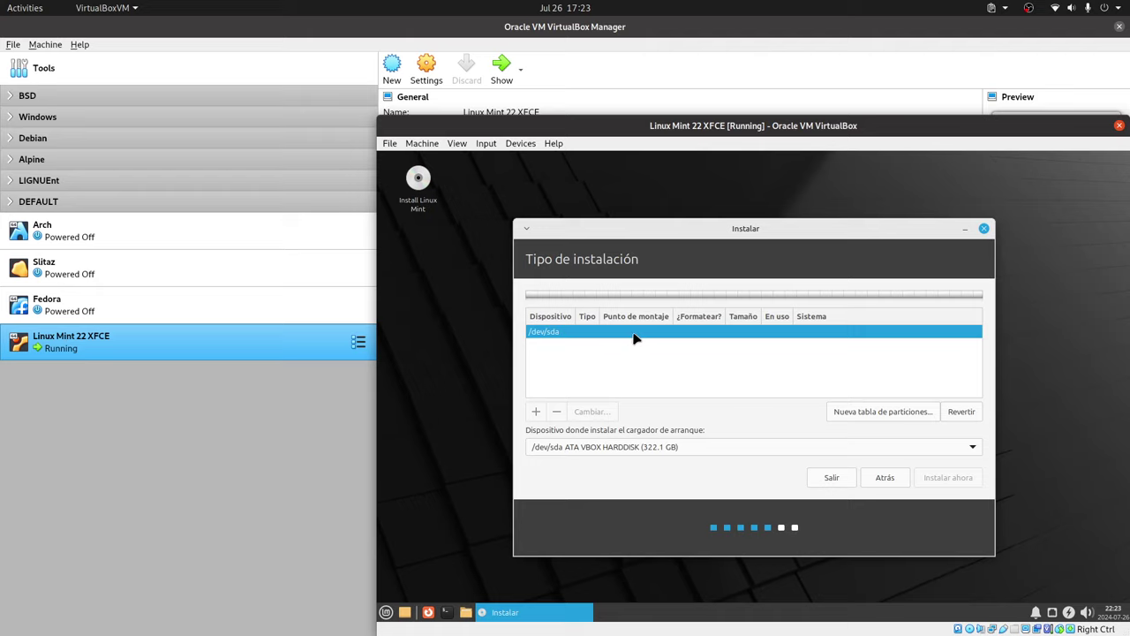
- Create a new empty partition table on /dev/sda and add a partition in its 322122 MB free space
left_click(898, 420)
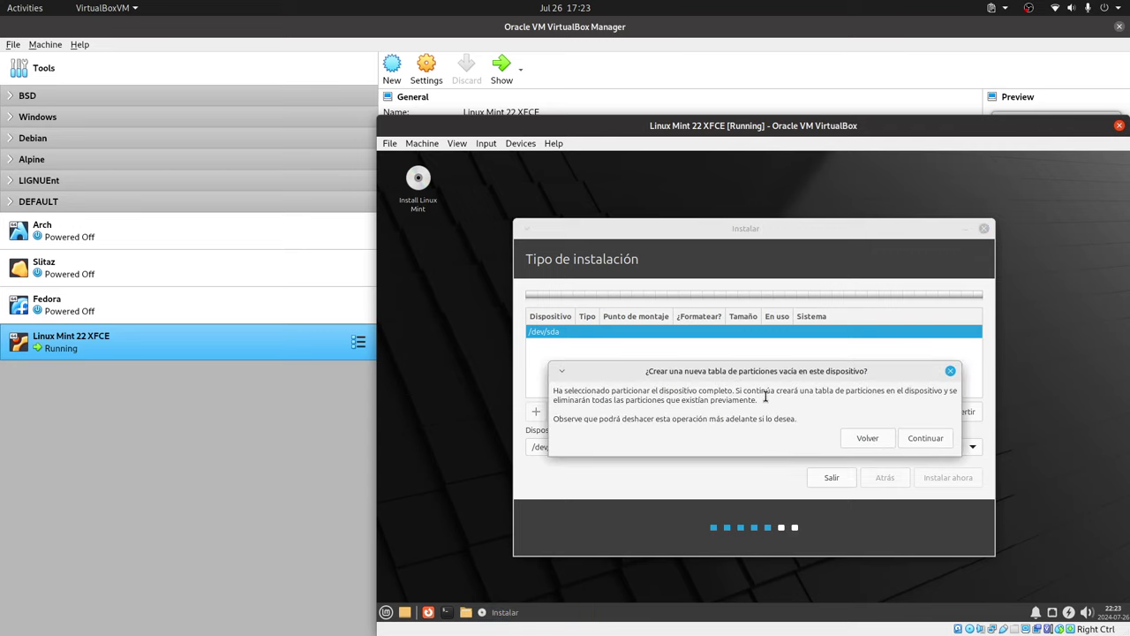
left_click(929, 438)
left_click(573, 345)
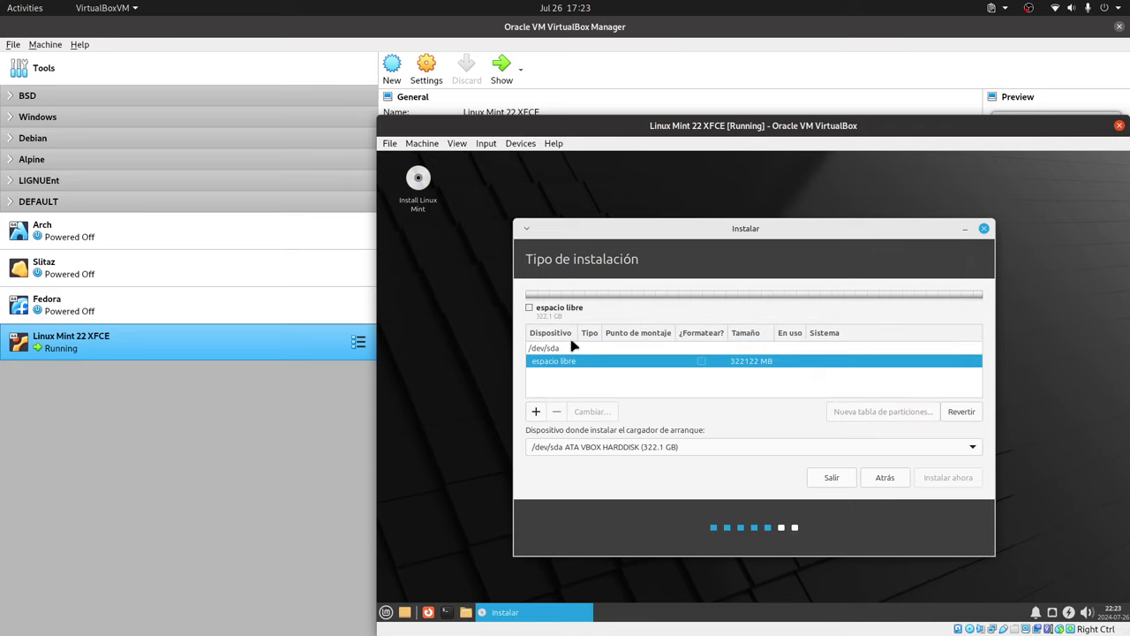
left_click(536, 412)
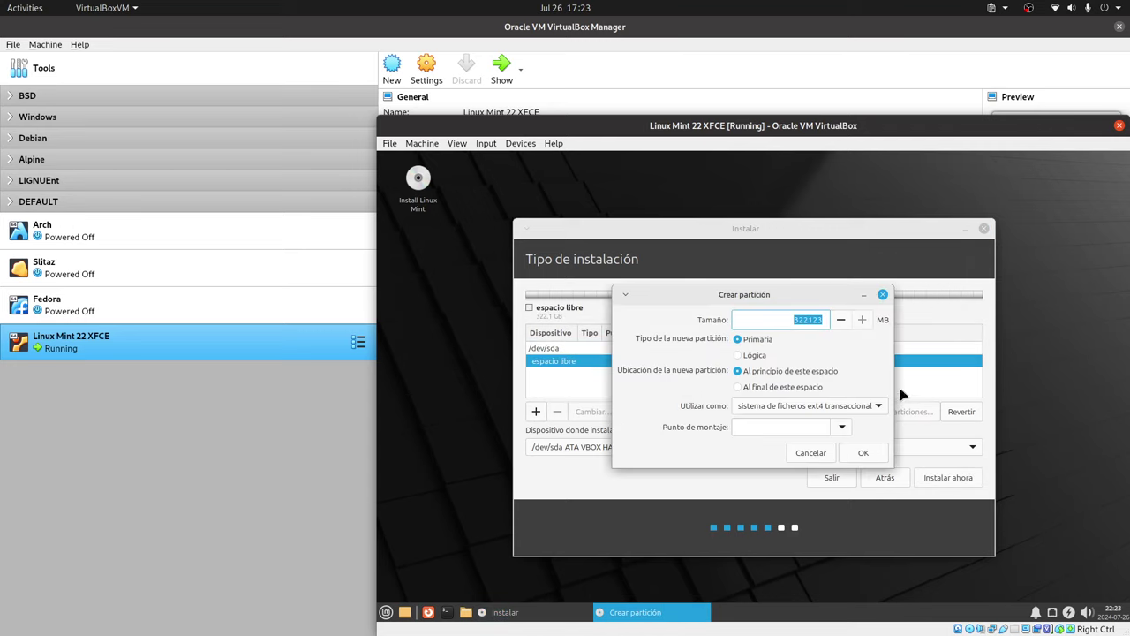
- Create a 256 MB ext4 partition mounted at /boot
left_click(879, 407)
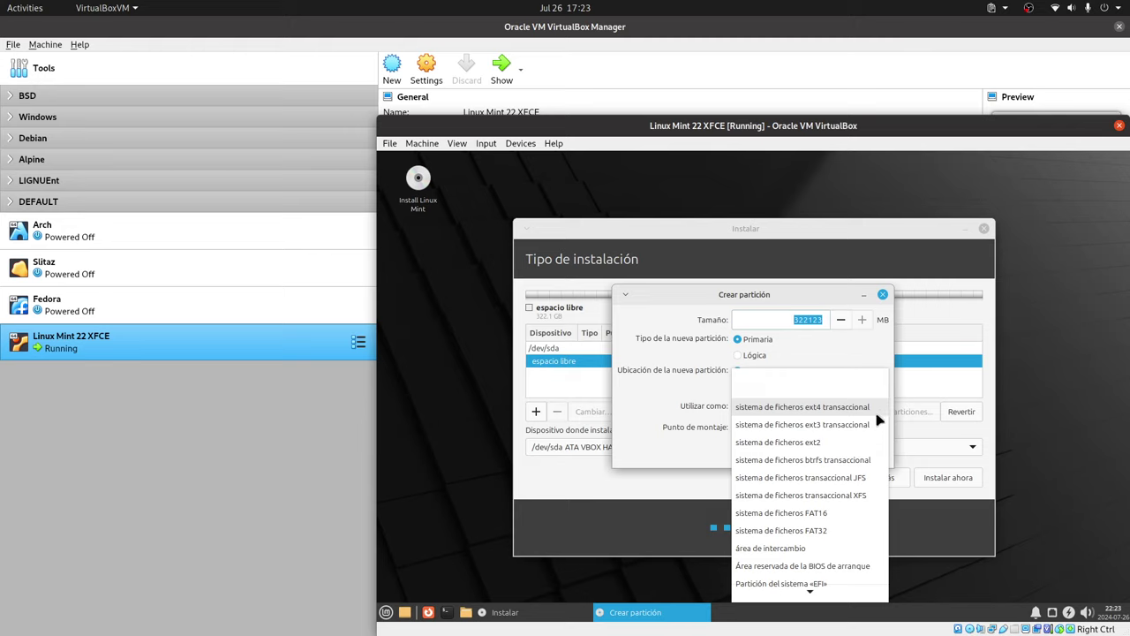
scroll(859, 509, "down", 2)
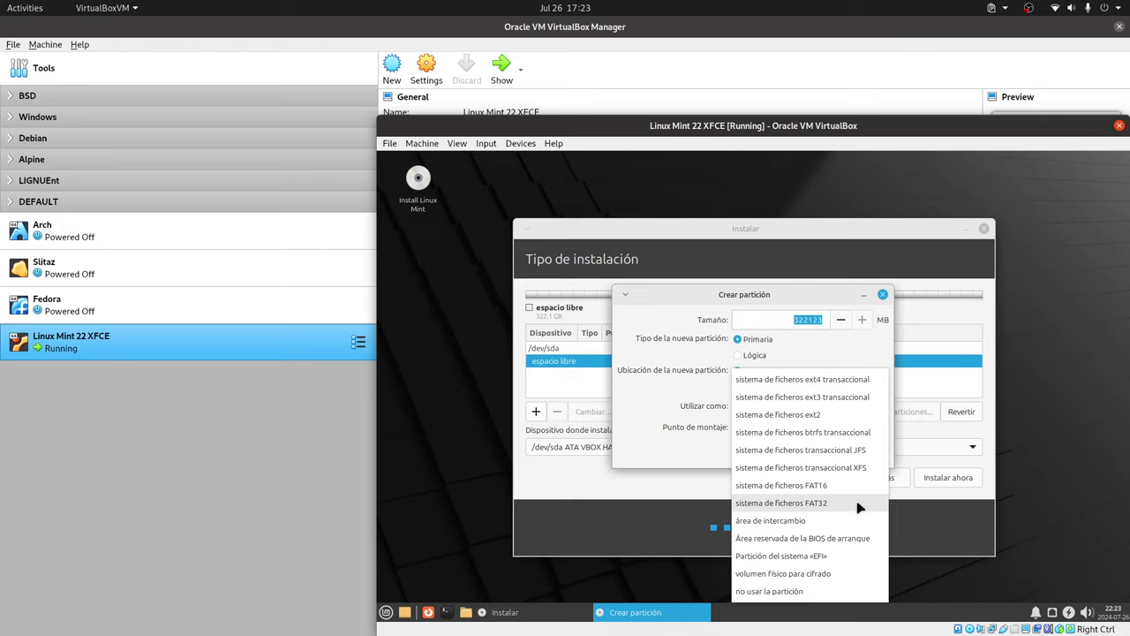
left_click(821, 381)
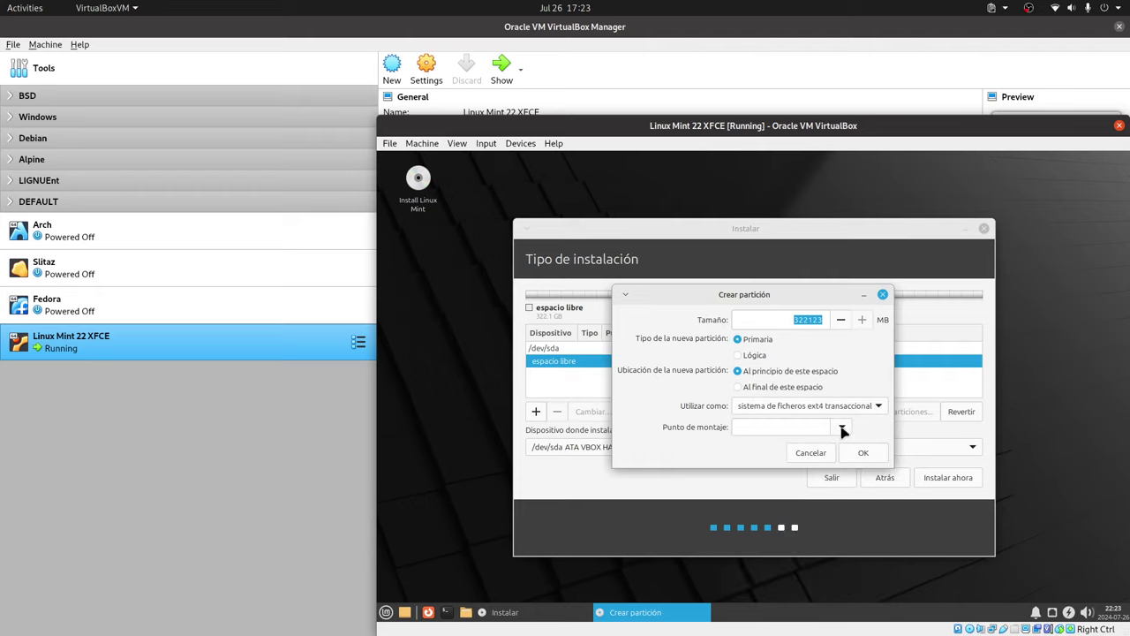
left_click(843, 428)
left_click(773, 465)
type("256")
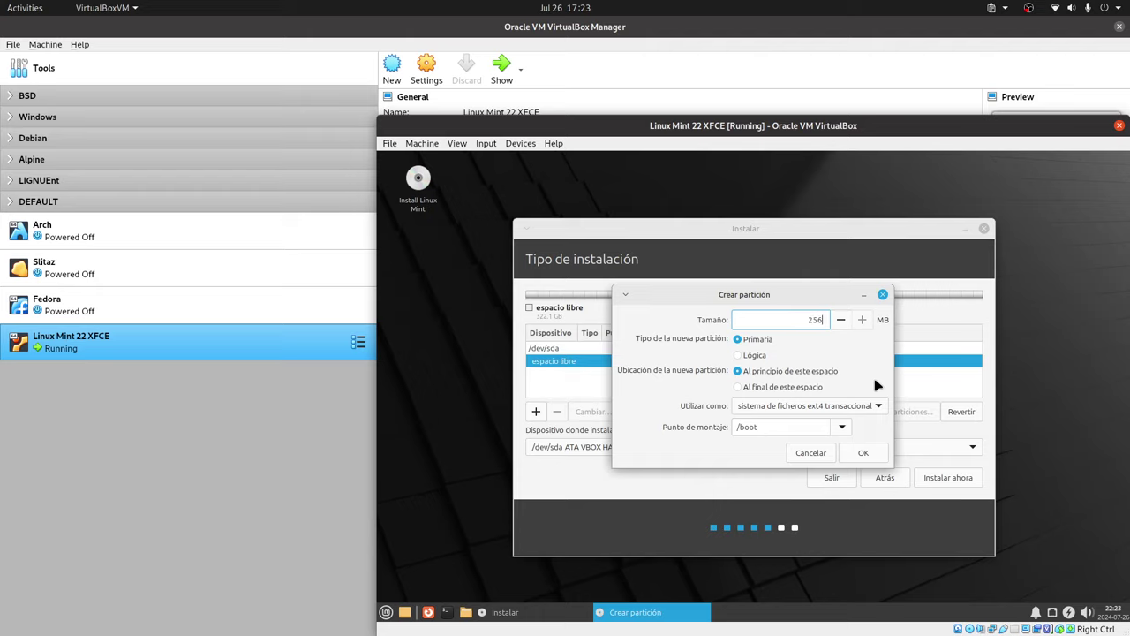
double_click(882, 318)
double_click(814, 318)
left_click(862, 453)
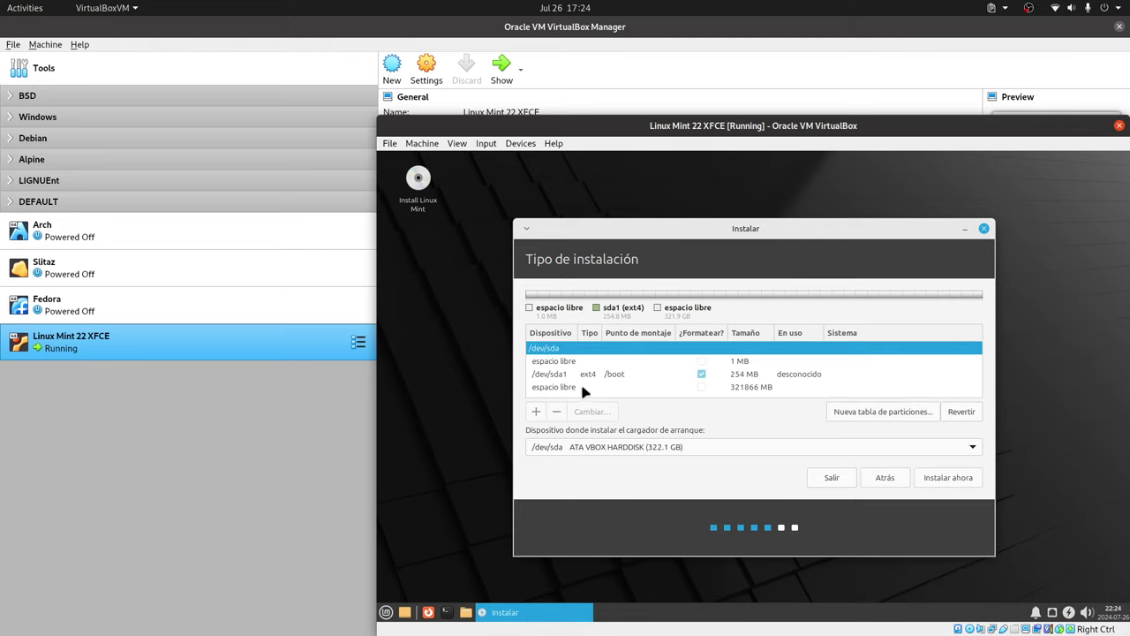
- Turn the remaining free space into an XFS partition mounted at /
left_click(586, 387)
left_click(536, 411)
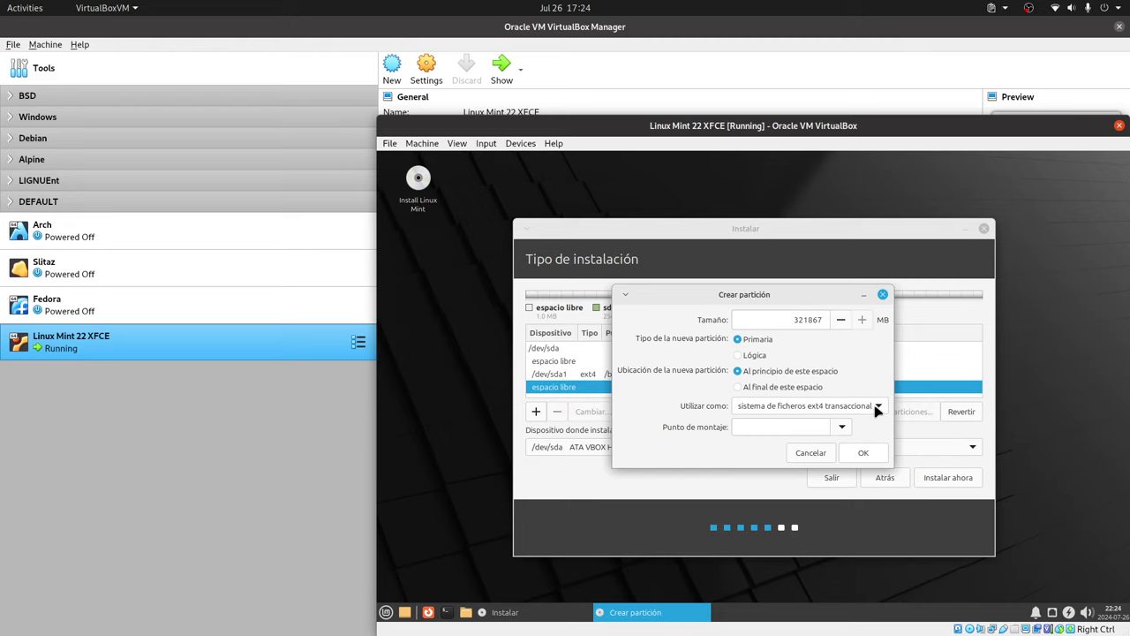
left_click(878, 407)
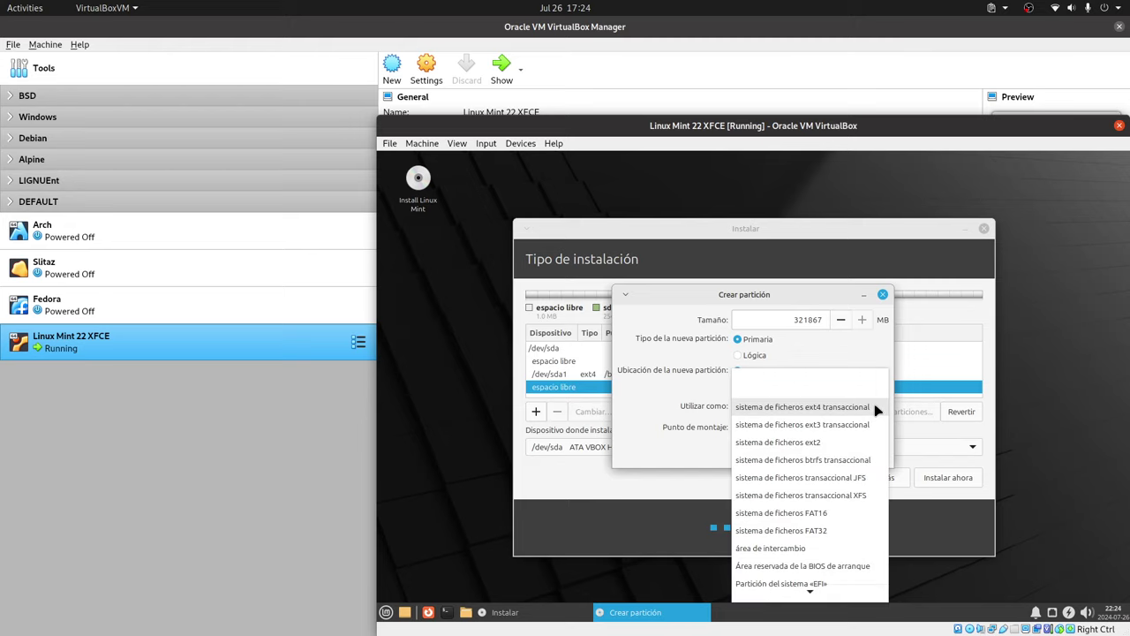
left_click(877, 408)
left_click(842, 428)
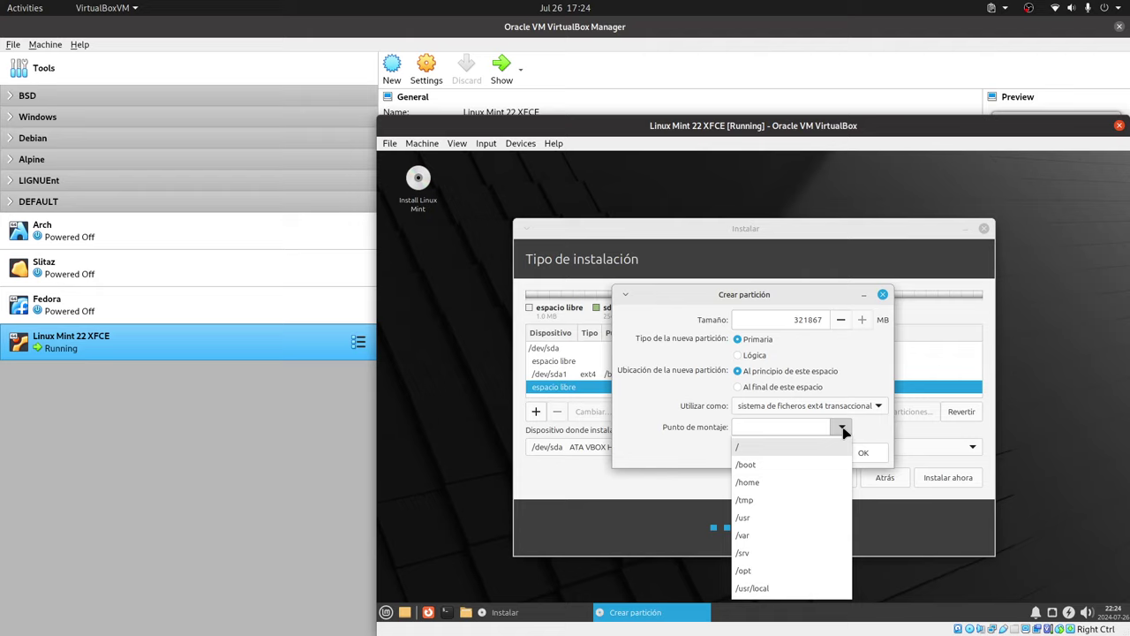
left_click(846, 426)
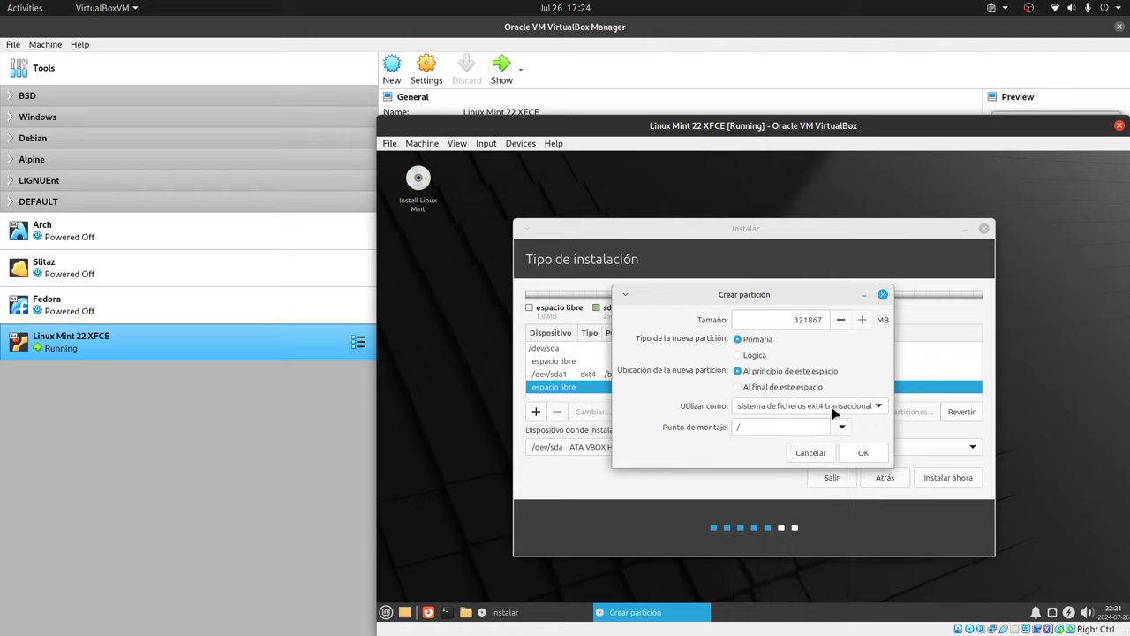
left_click(887, 412)
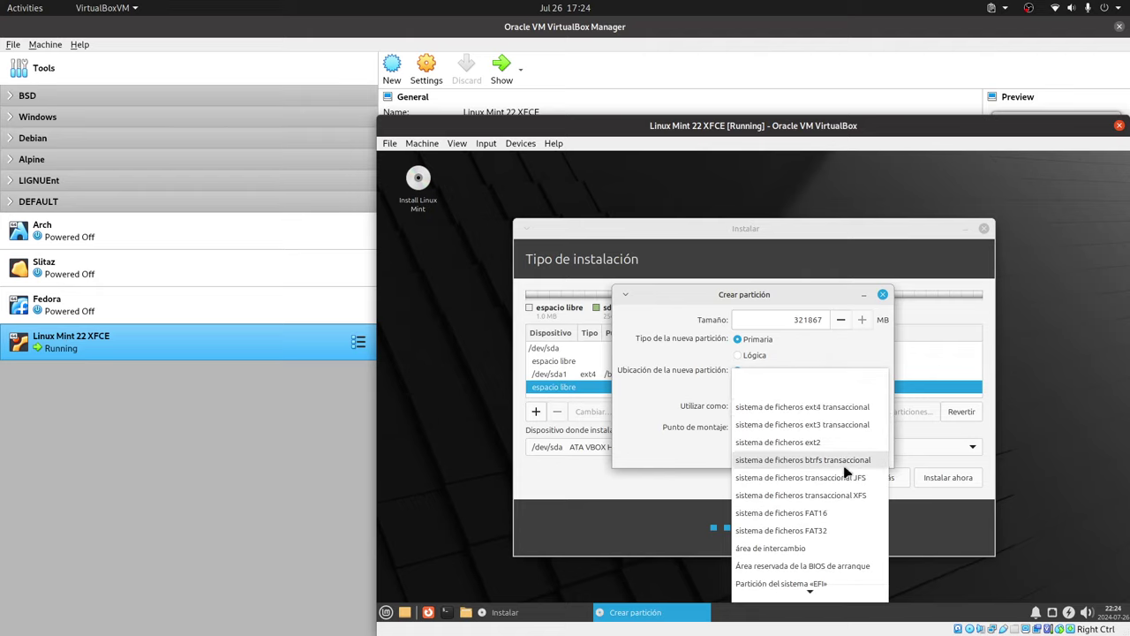
scroll(852, 499, "down", 1)
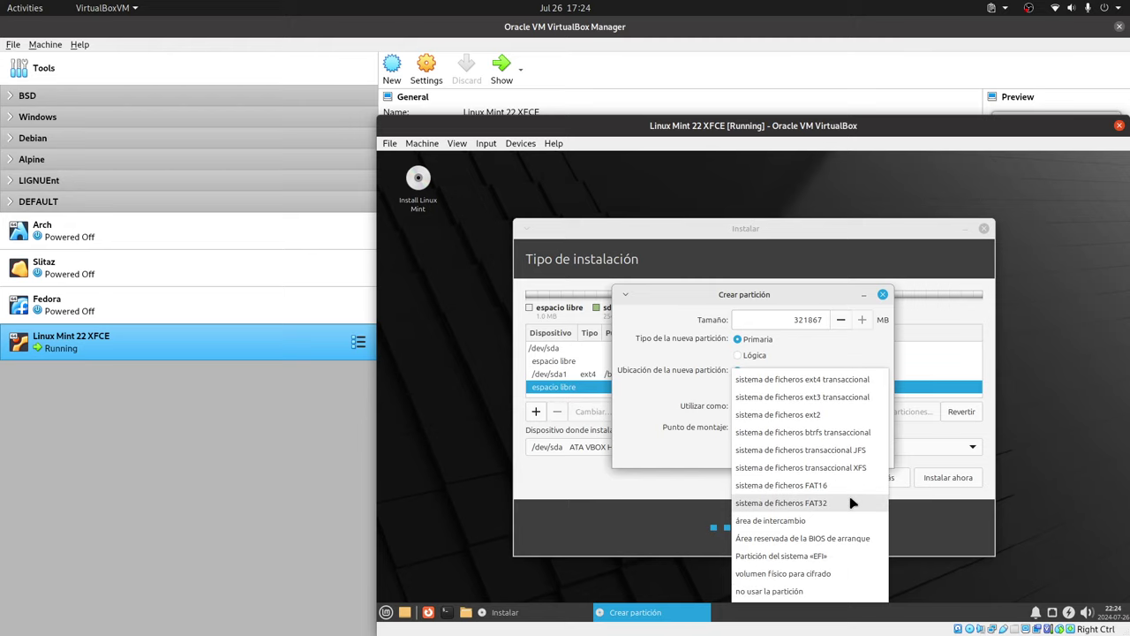
left_click(854, 467)
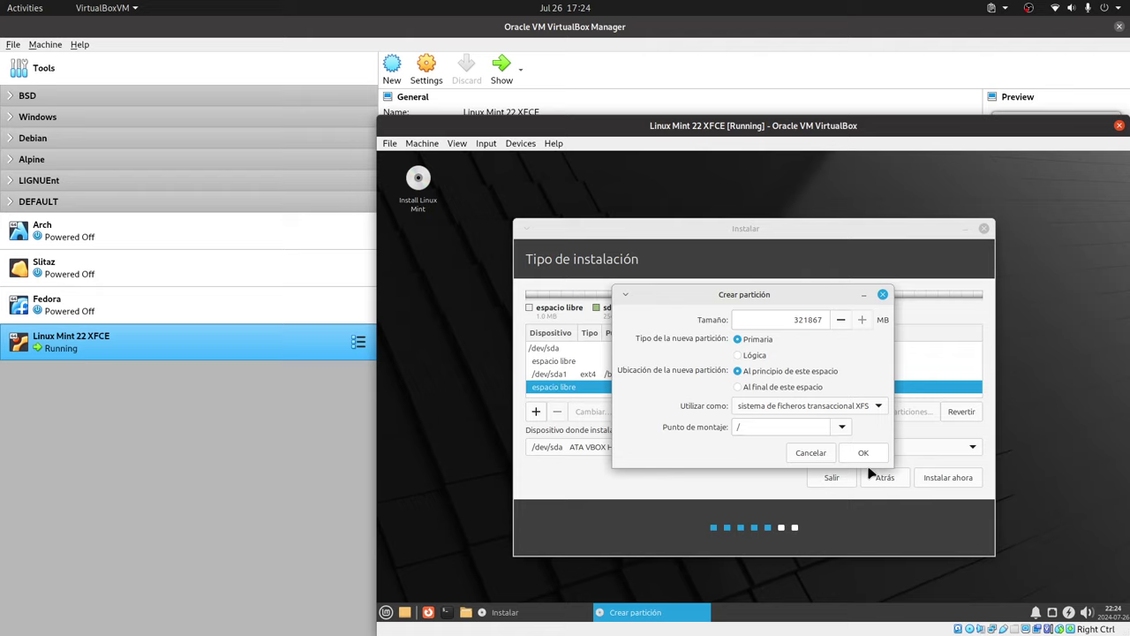
left_click(869, 453)
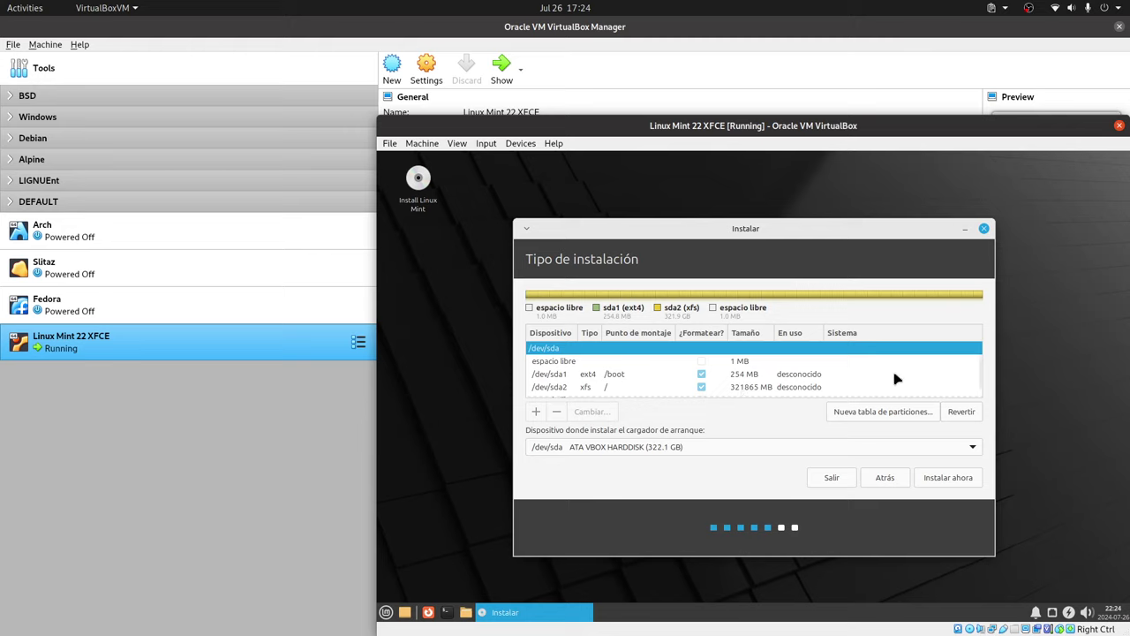
- Try Instalar ahora, which warns that /boot needs at least 298.7 MB
scroll(897, 378, "down", 1)
left_click(951, 479)
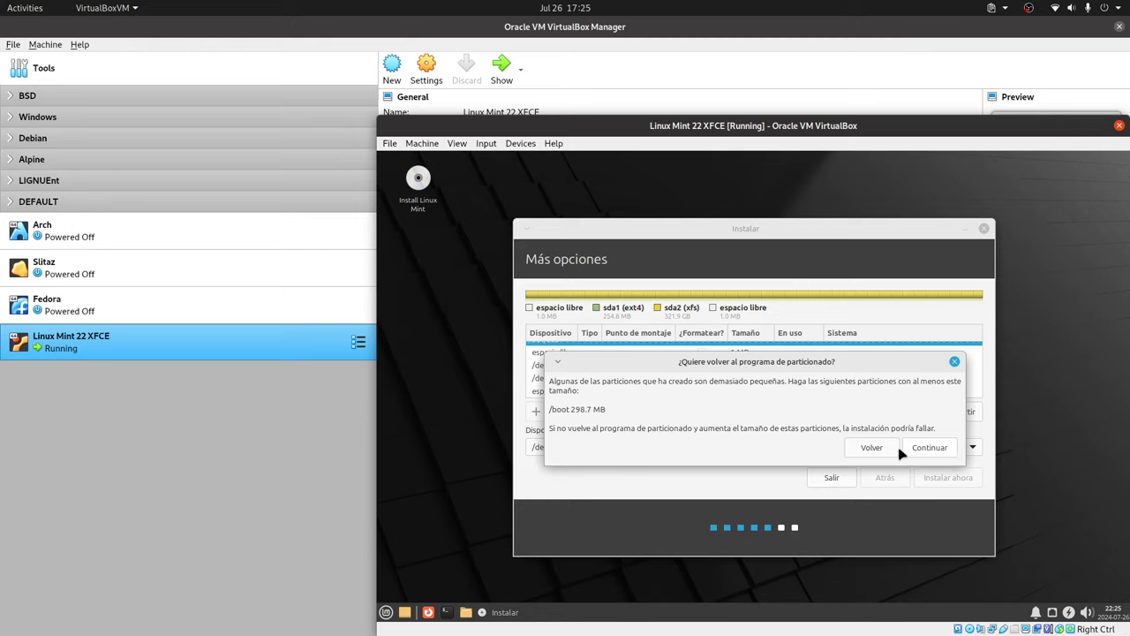
- Go back and delete /dev/sda1 and /dev/sda2, leaving 322122 MB of free space selected
left_click(954, 363)
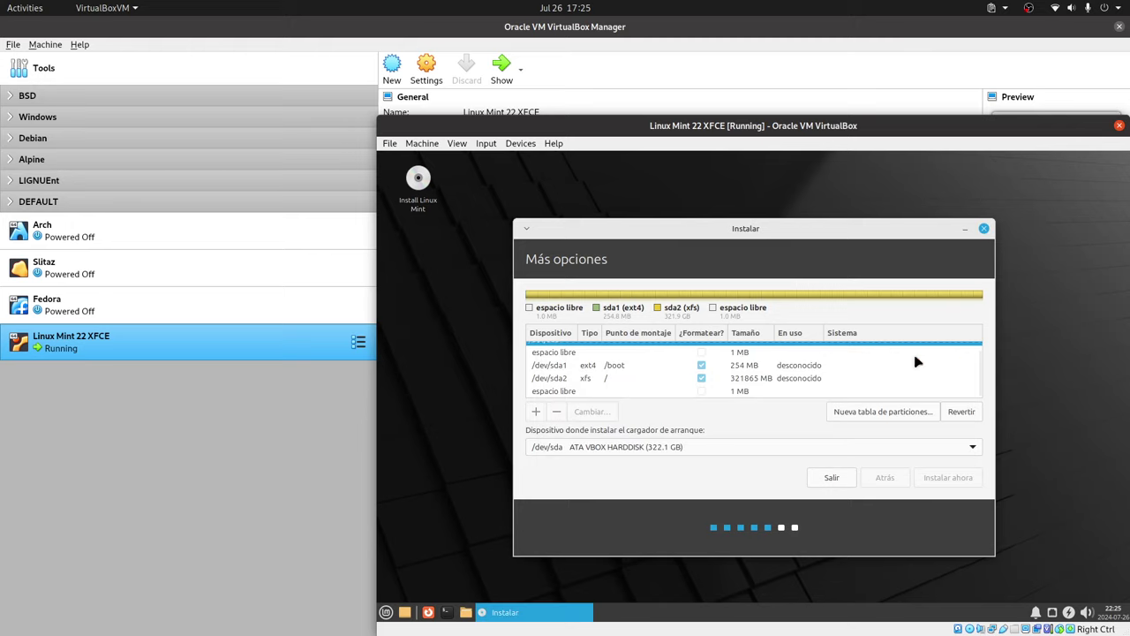
left_click(598, 370)
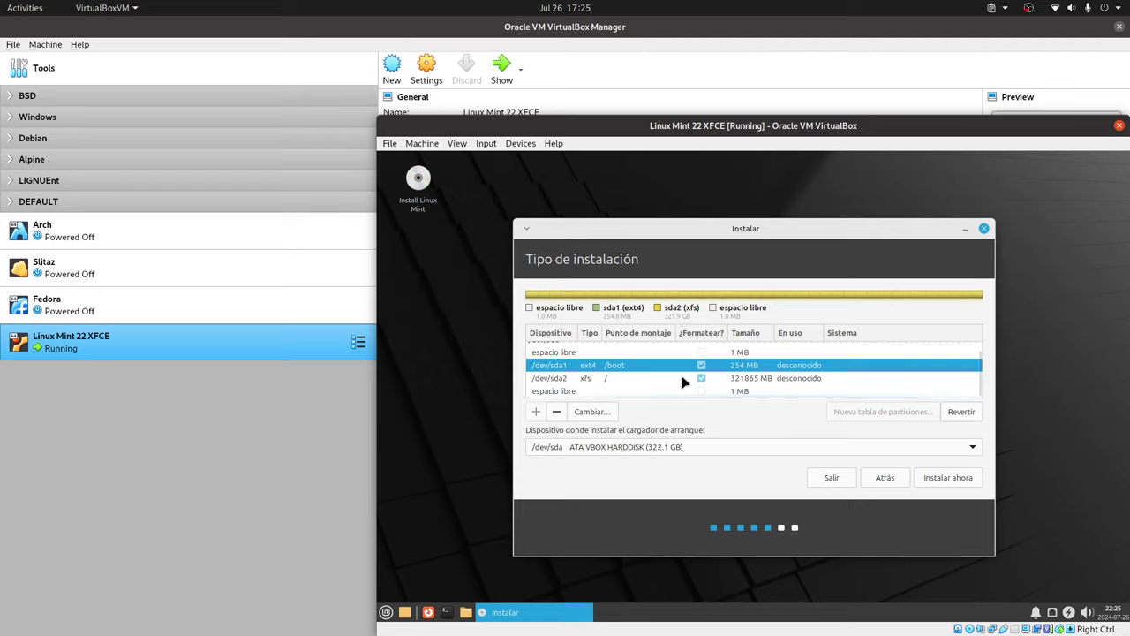
left_click(556, 411)
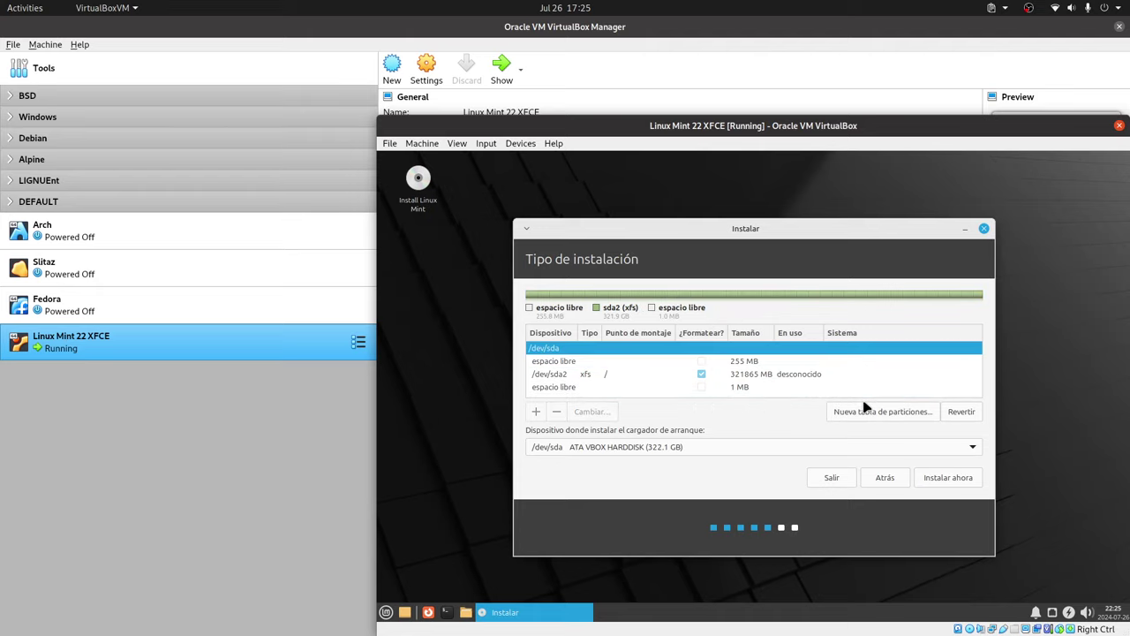
left_click(725, 377)
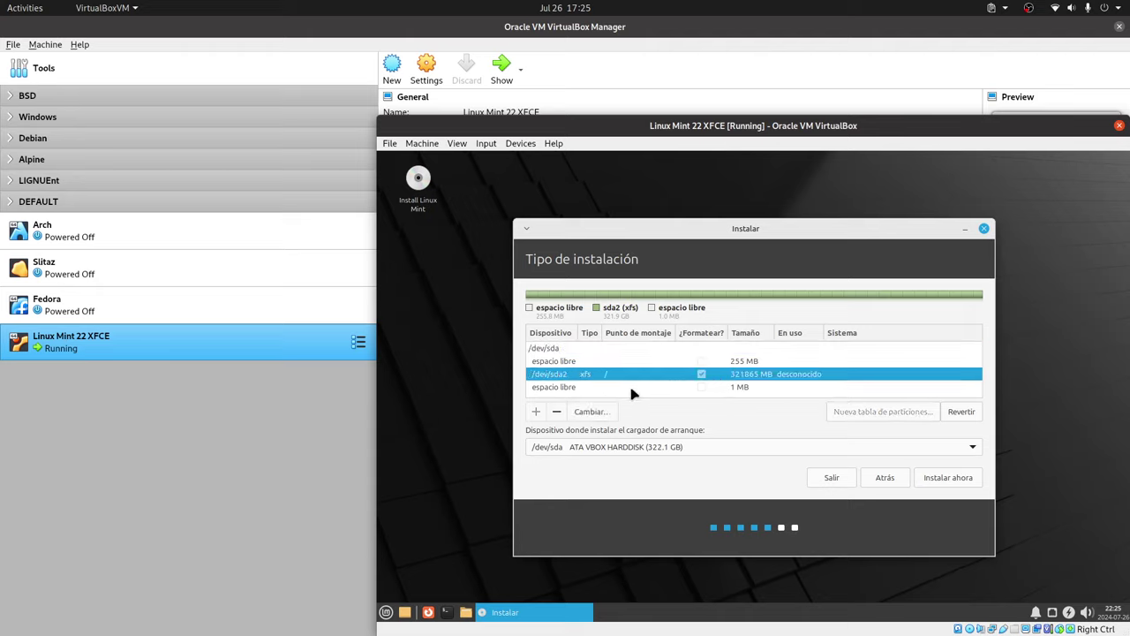
left_click(554, 414)
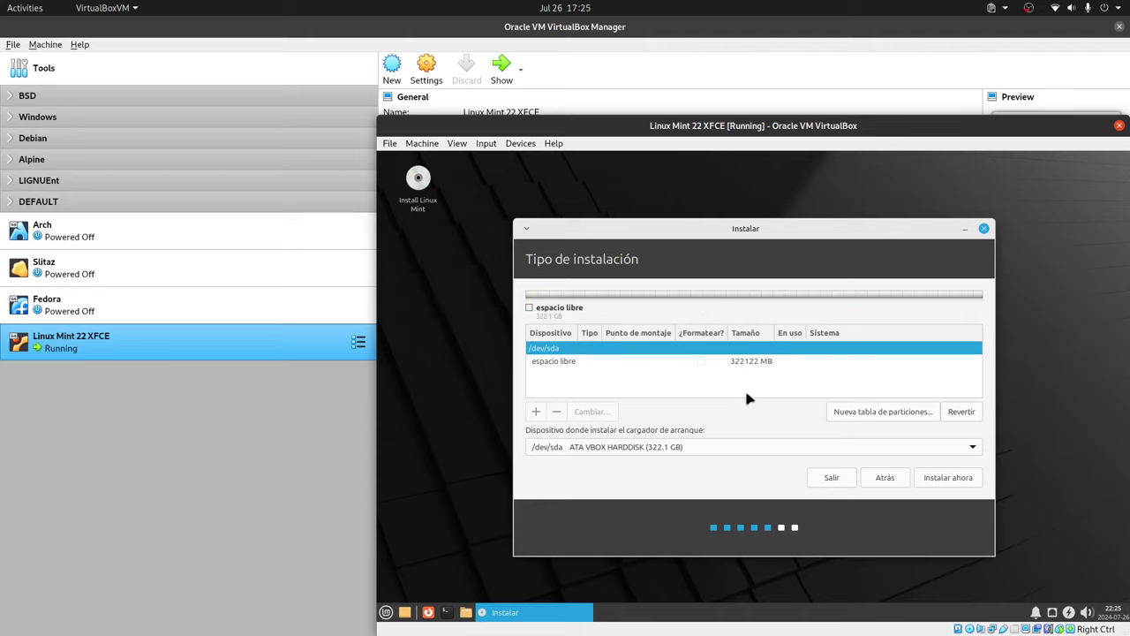
left_click(558, 361)
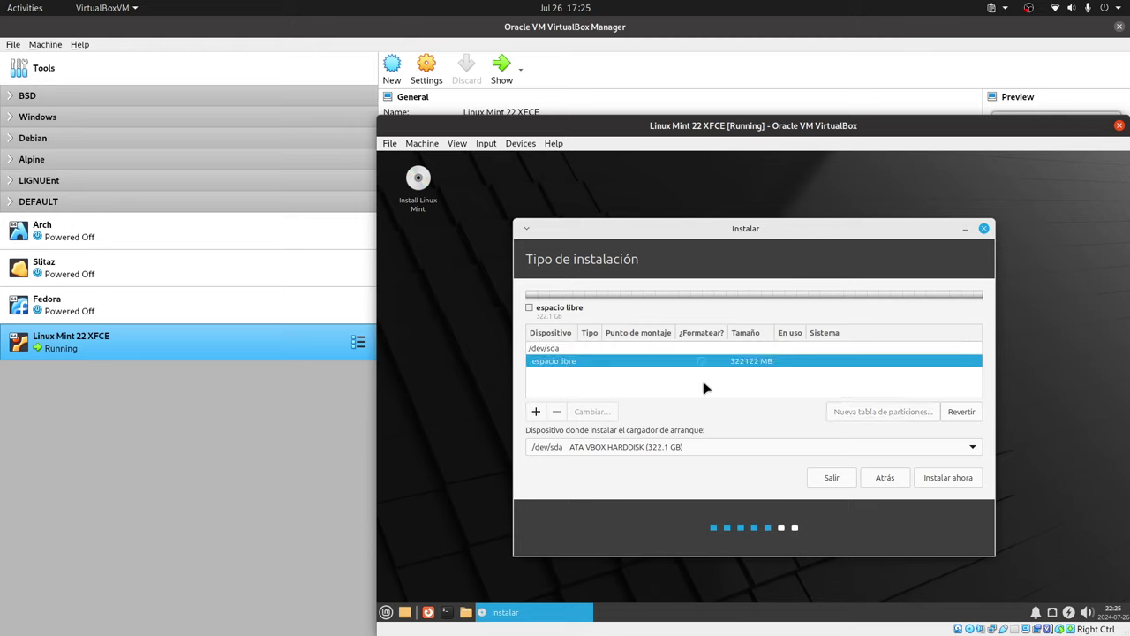
left_click(721, 368)
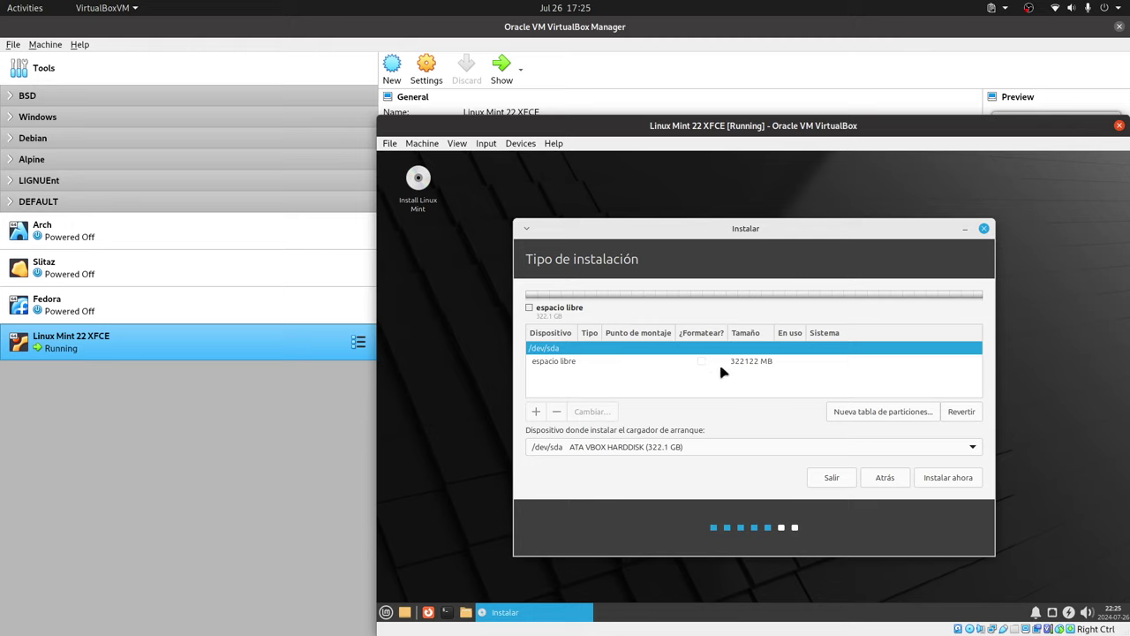
left_click(722, 363)
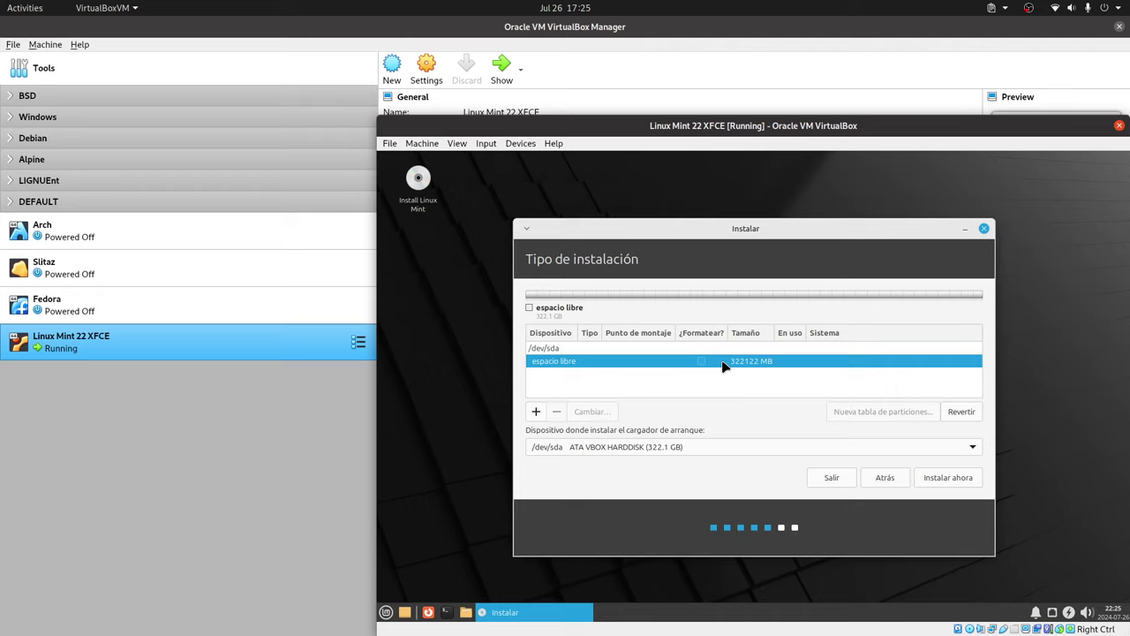
- Create a 512 MB XFS partition mounted at /boot
left_click(536, 411)
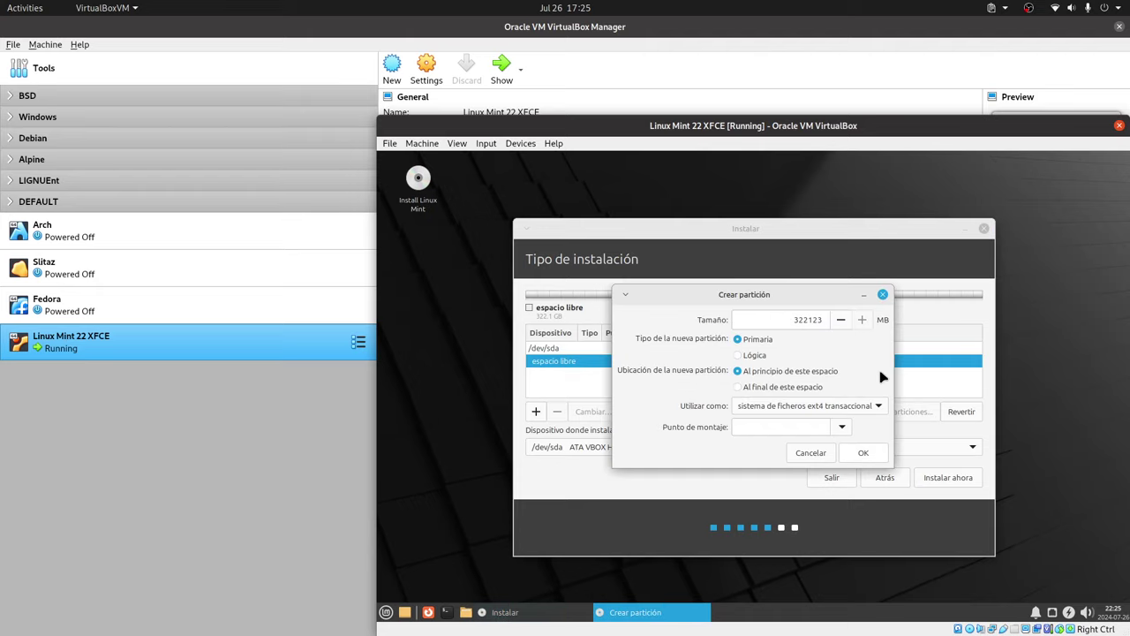
left_click(842, 427)
left_click(784, 462)
double_click(805, 323)
type("512")
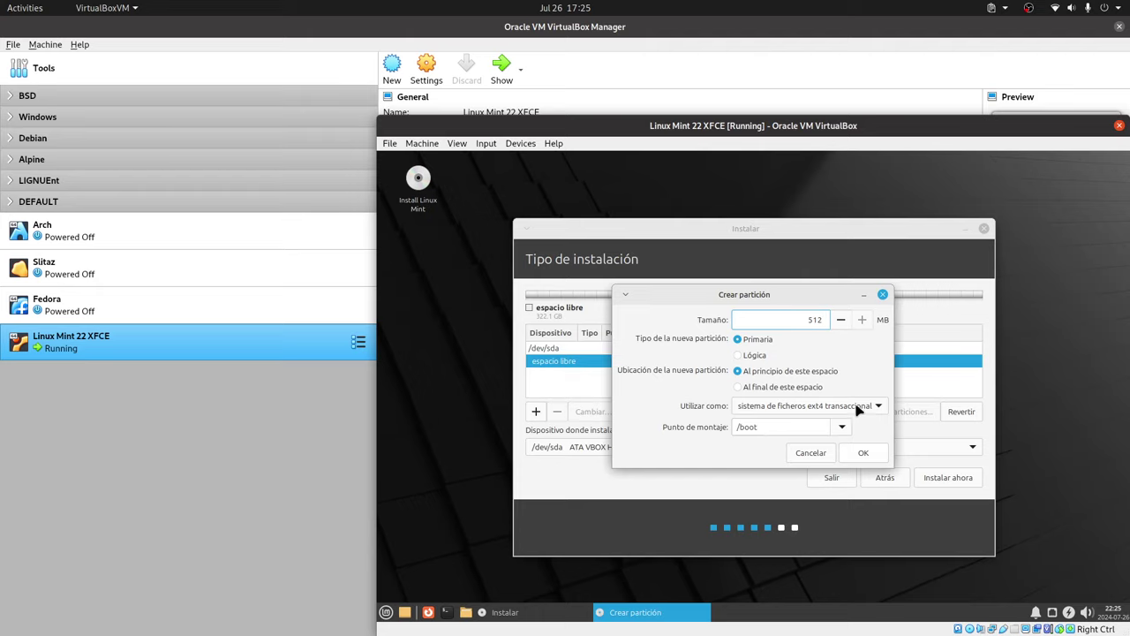
left_click(856, 409)
left_click(851, 506)
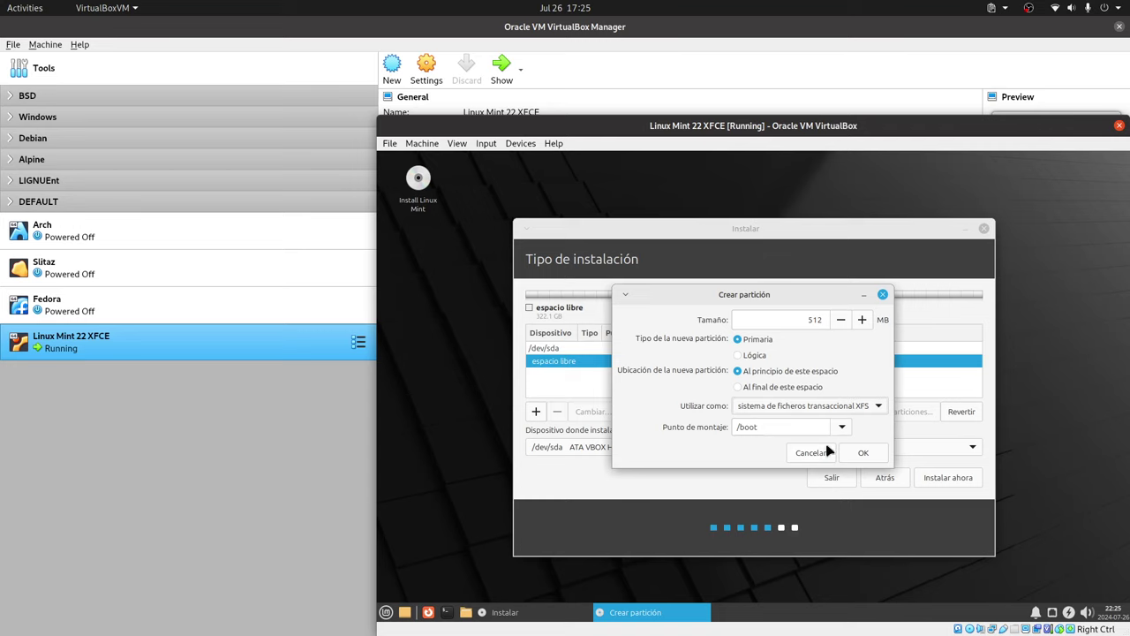
left_click(863, 453)
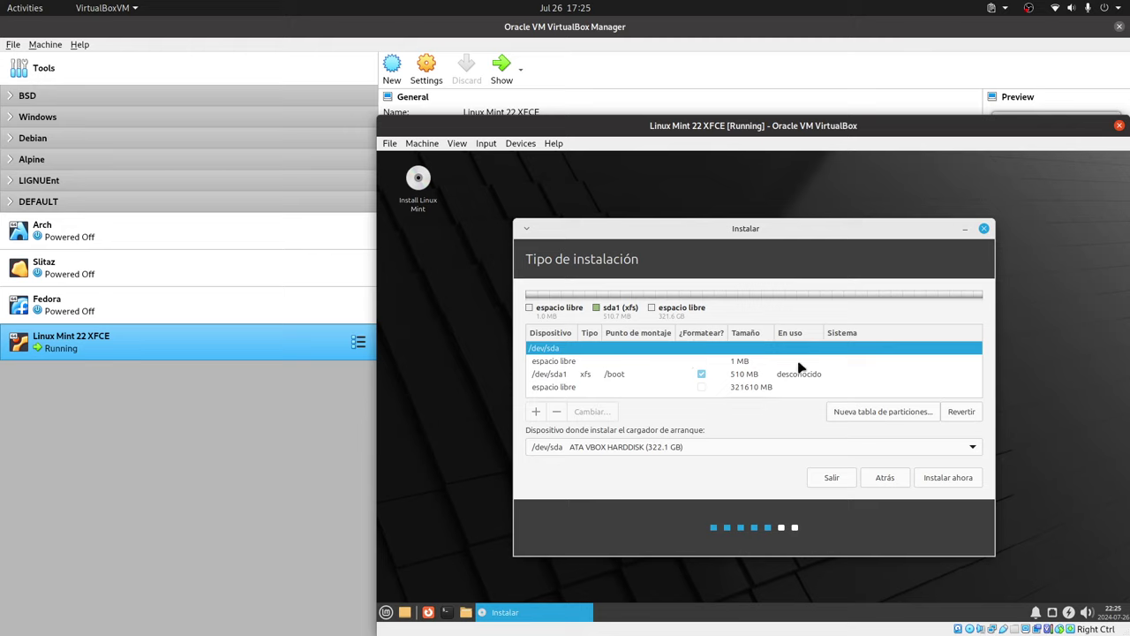
- Create an XFS root partition mounted at / from the remaining free space
left_click(762, 388)
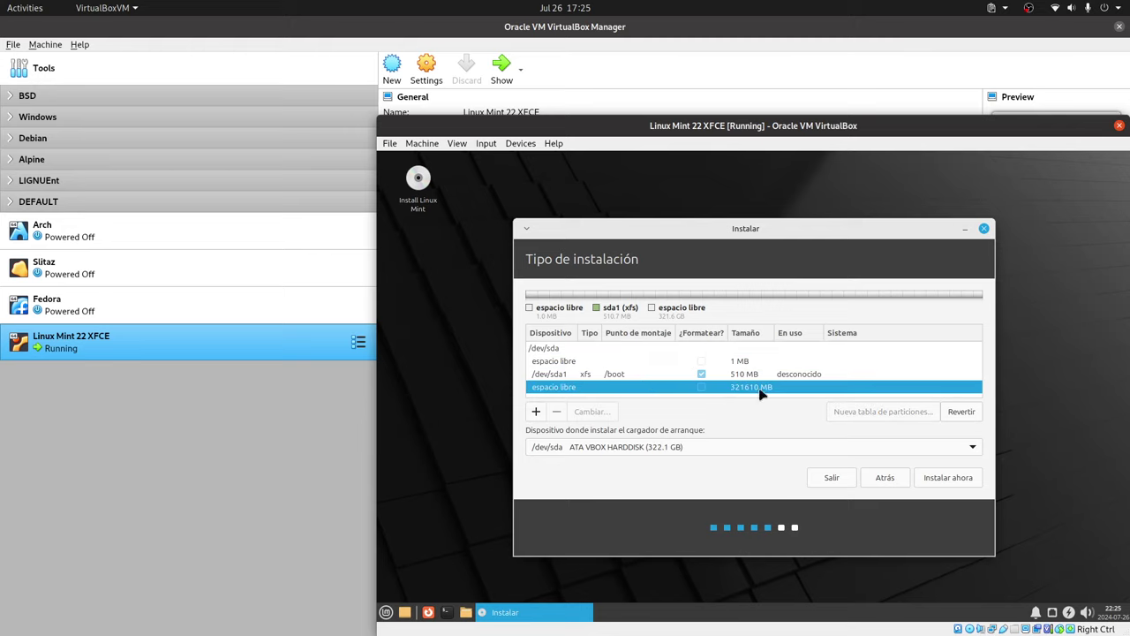
left_click(535, 411)
left_click(875, 408)
left_click(841, 481)
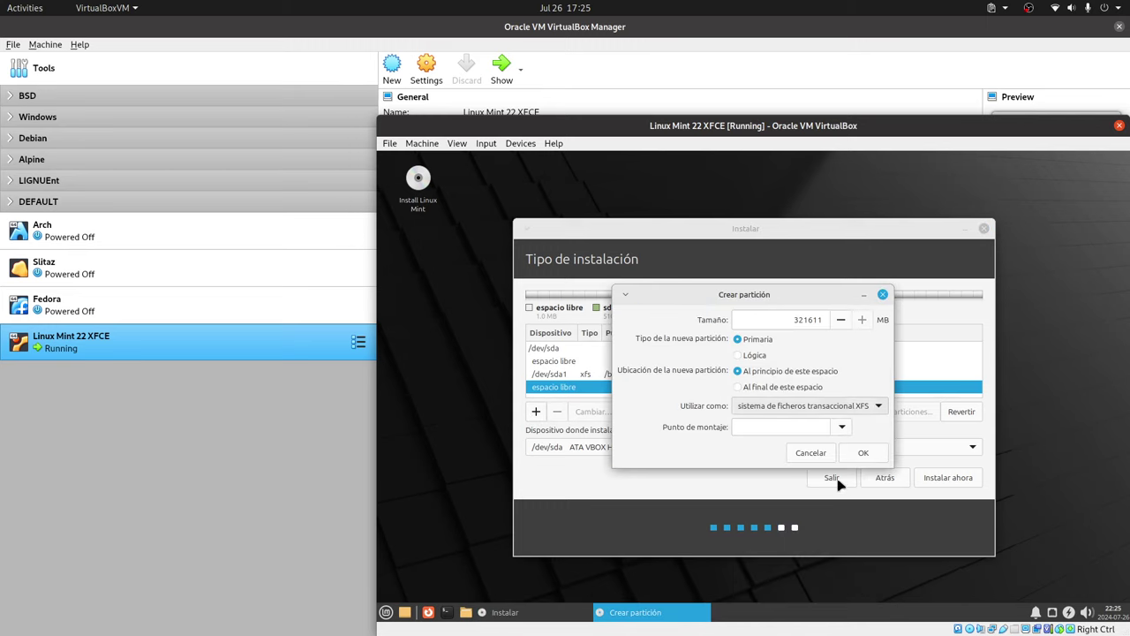
left_click(841, 426)
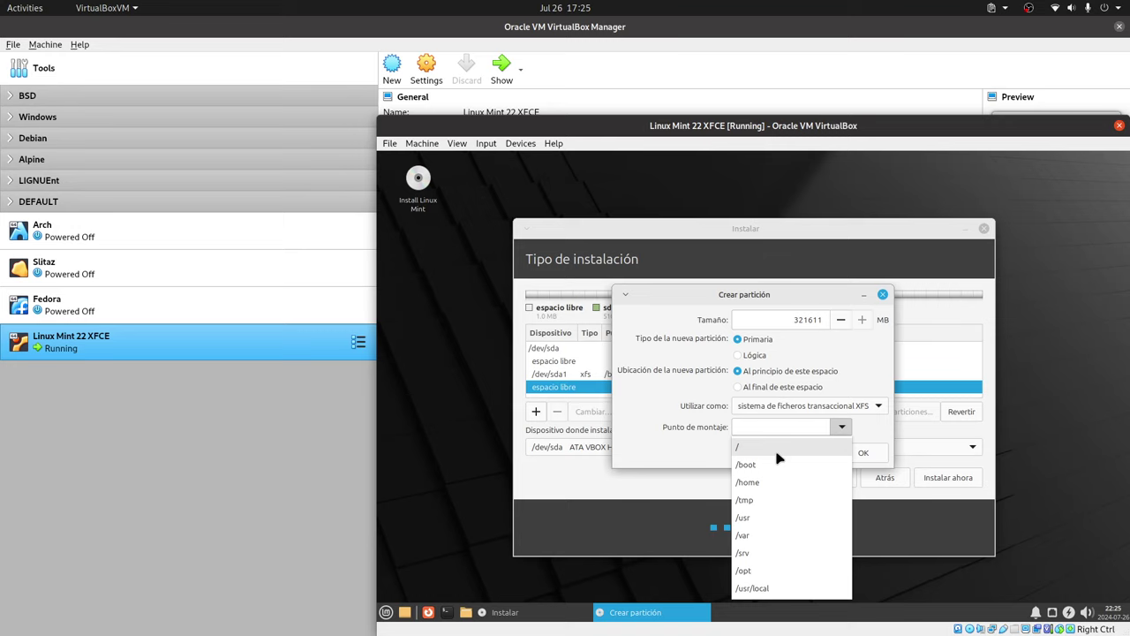
left_click(777, 448)
left_click(862, 453)
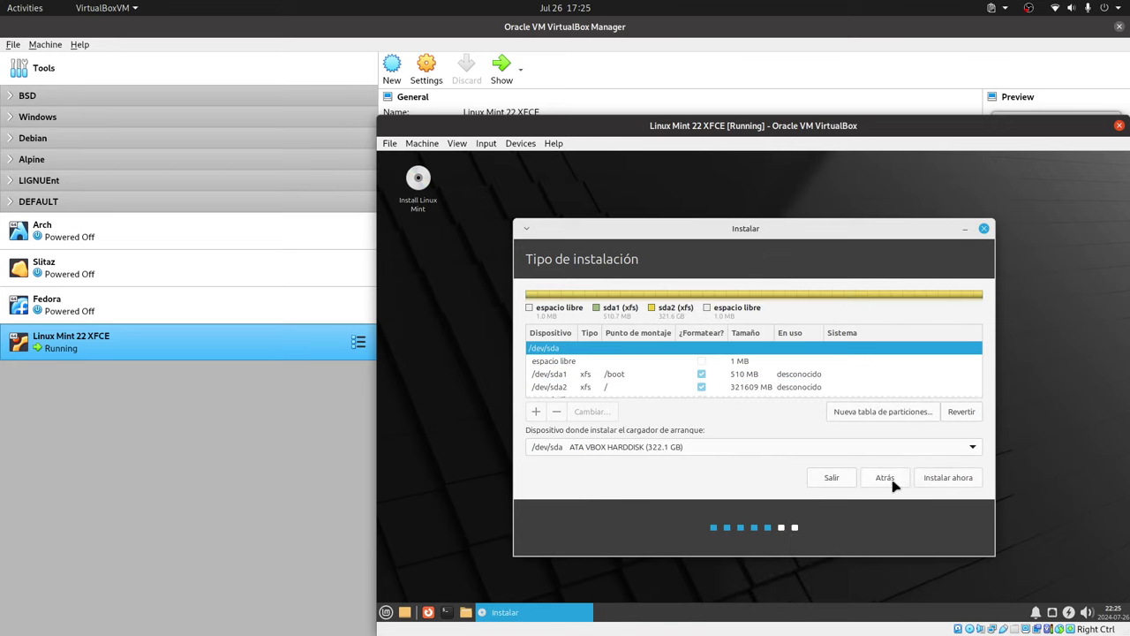
left_click(950, 483)
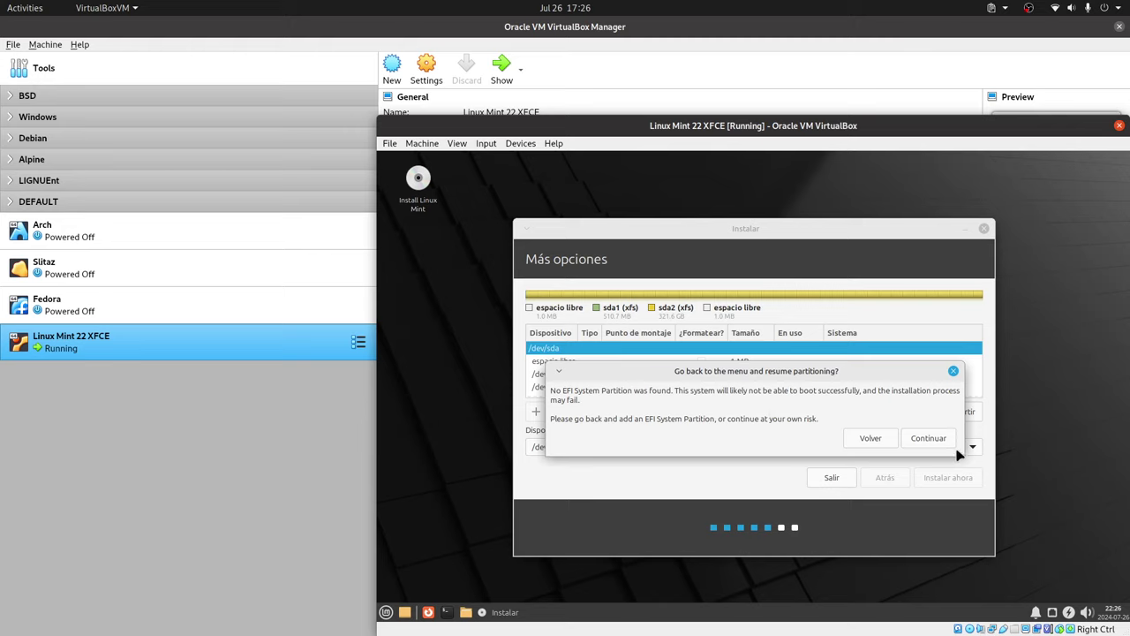
left_click(929, 441)
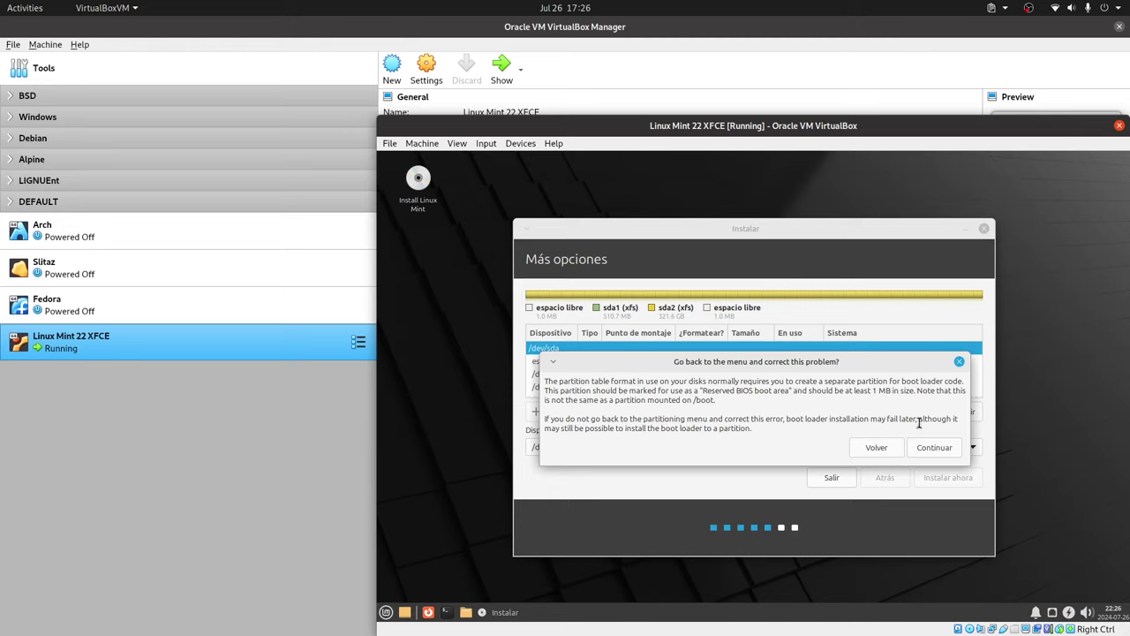
left_click(877, 448)
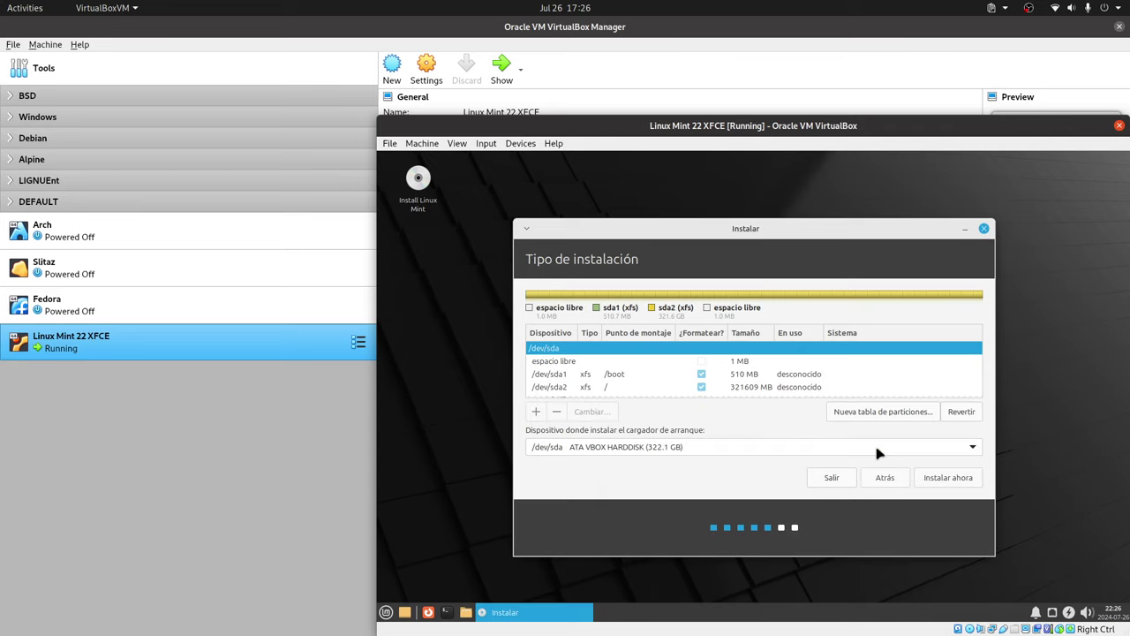
left_click(595, 375)
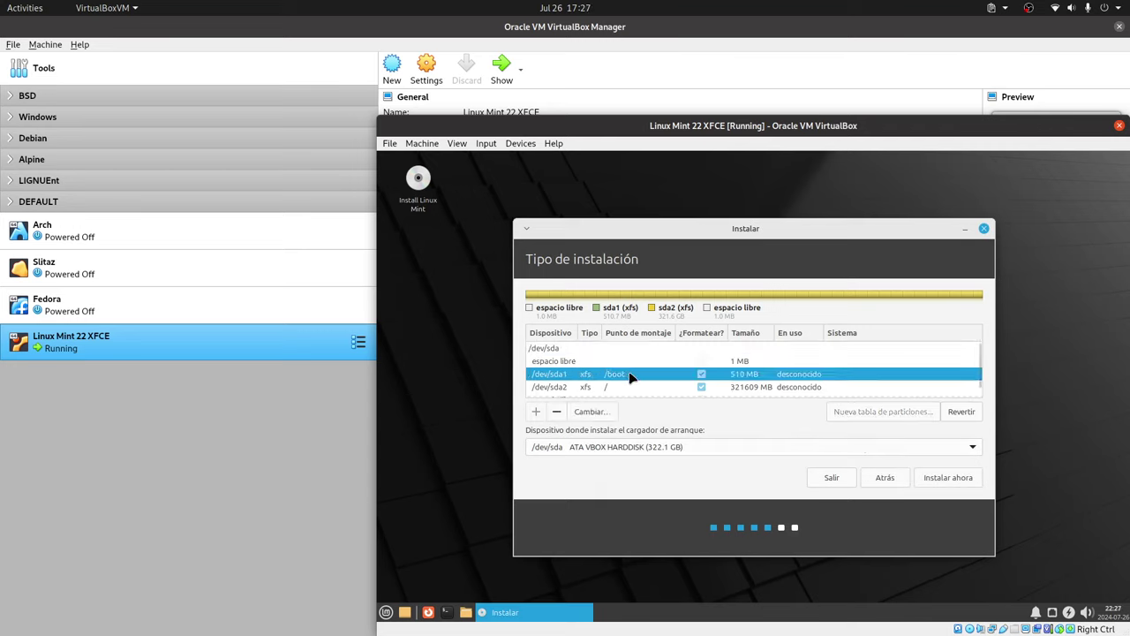
- Reopen sda1's edit settings and close them, keeping the /boot mount point unchanged
left_click(594, 412)
left_click(795, 363)
left_click(795, 365)
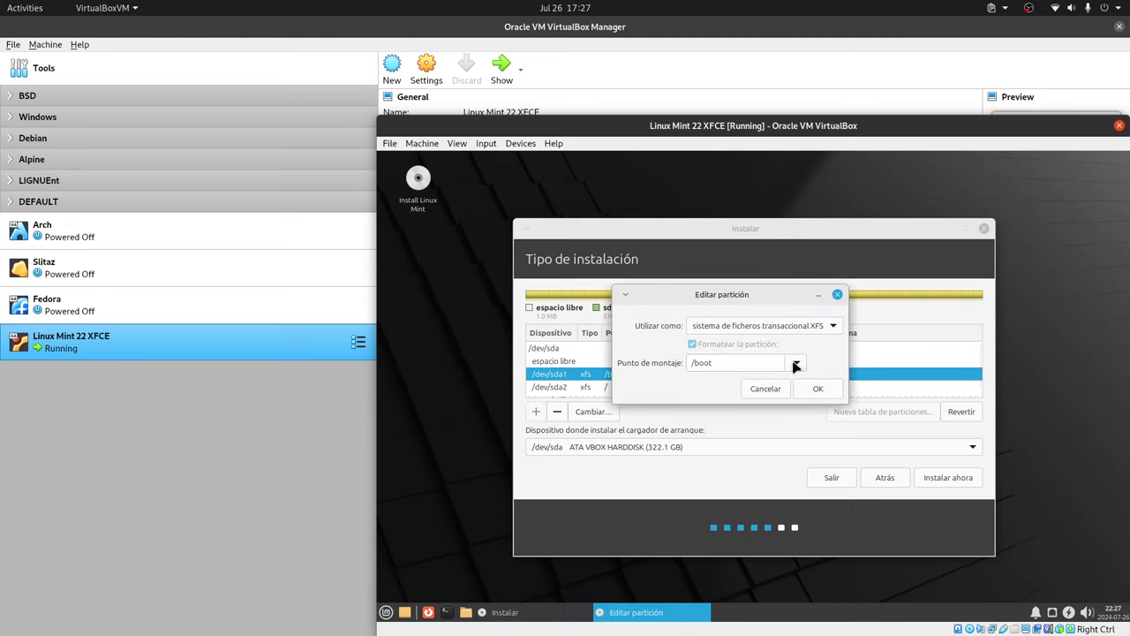
left_click(818, 388)
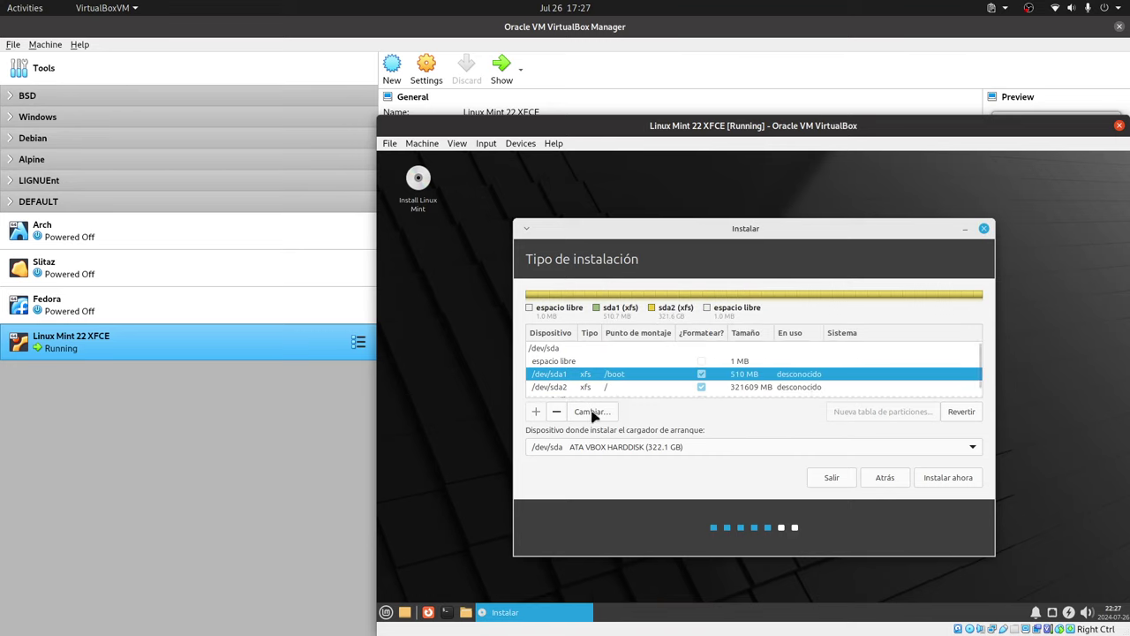
- Delete partitions sda1 and sda2, leaving the disk as 322122 MB of free space
left_click(557, 412)
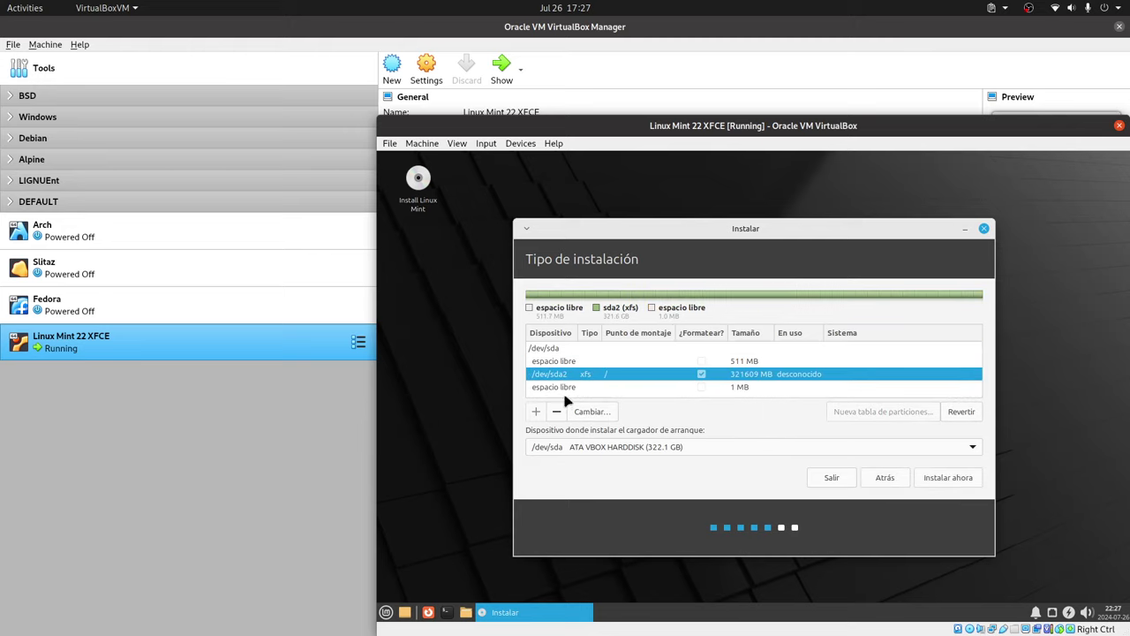
left_click(556, 412)
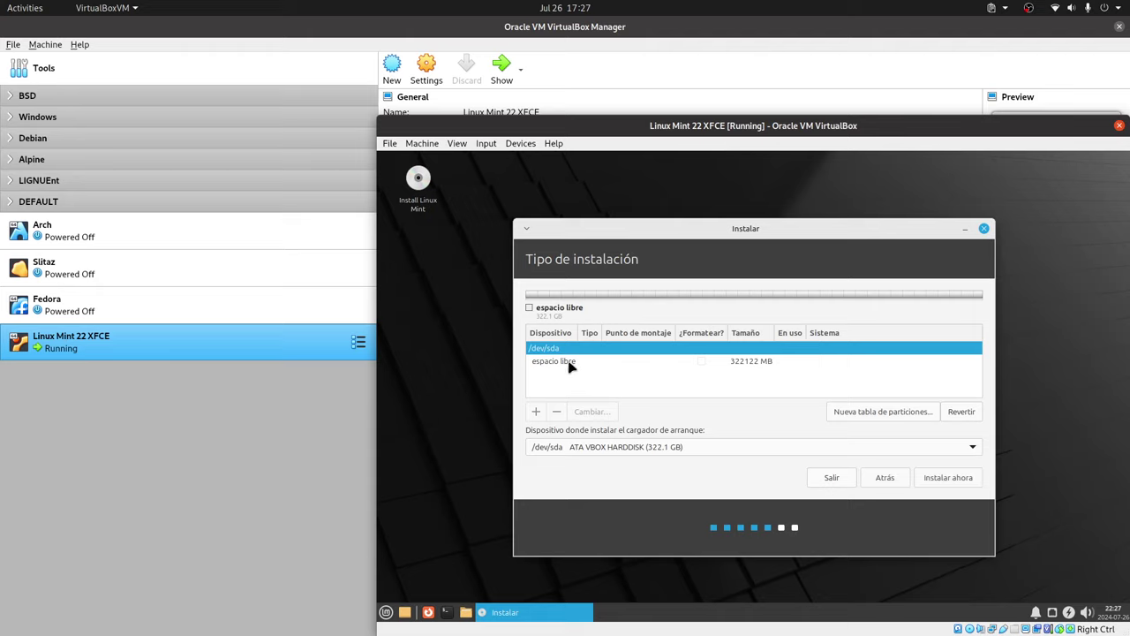
left_click(649, 365)
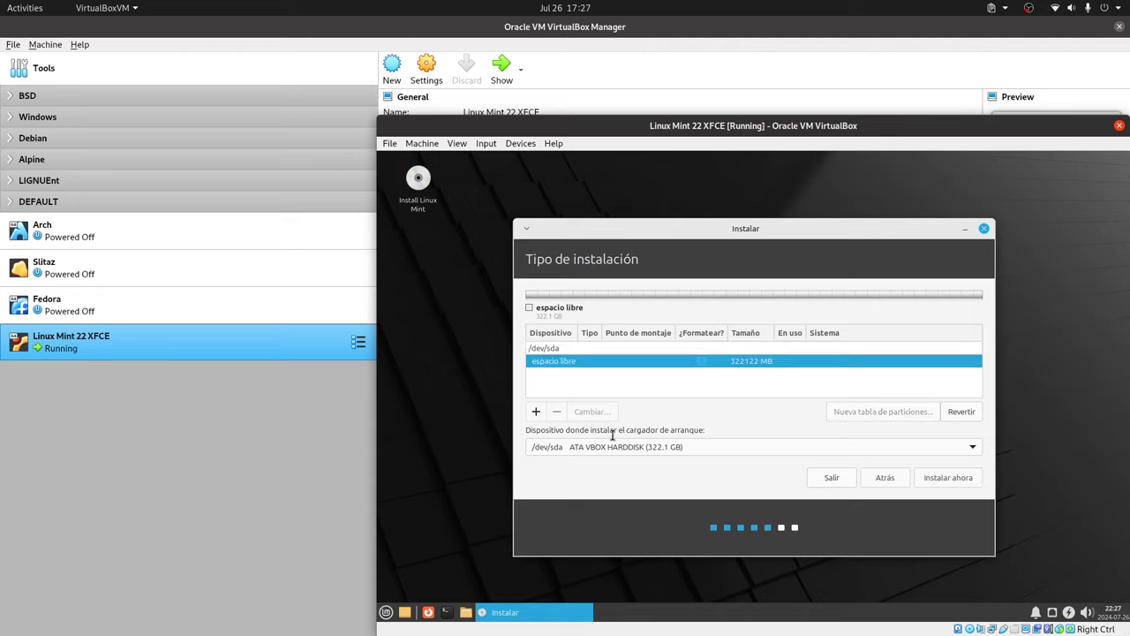
- Create a 1 MB partition used as 'Área reservada de la BIOS de arranque' at the disk start
left_click(535, 412)
left_click(880, 405)
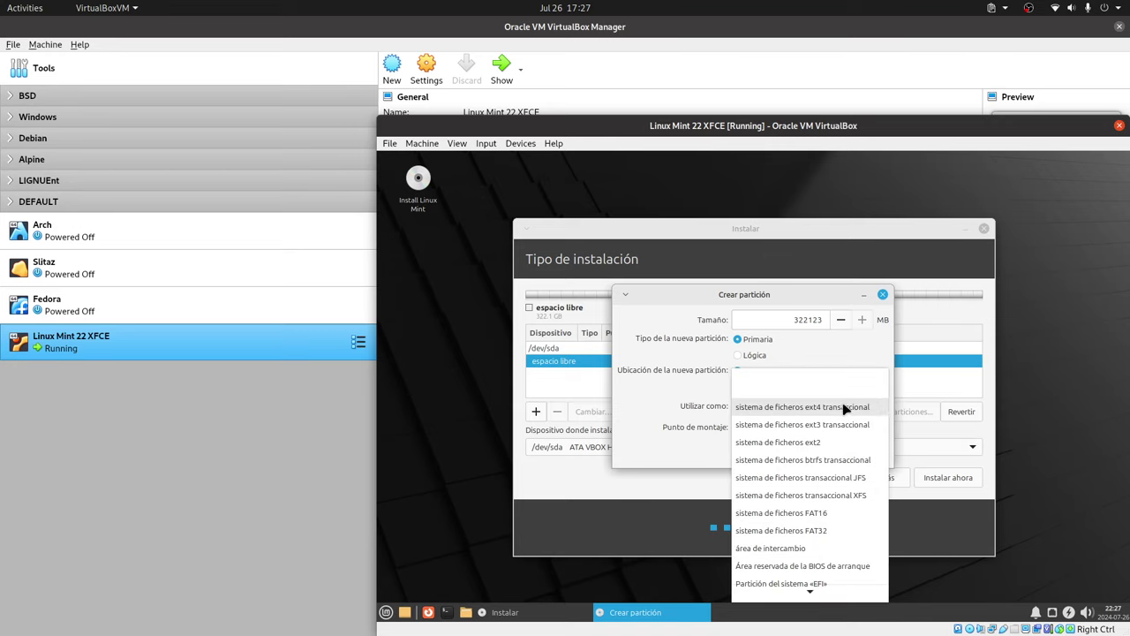
scroll(830, 530, "down", 1)
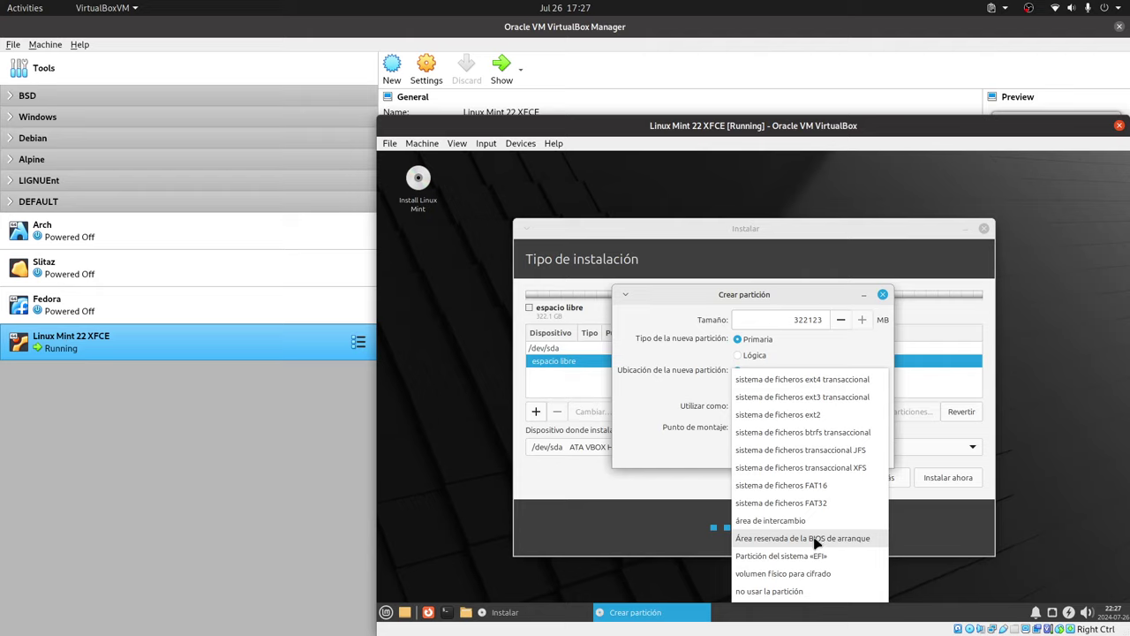
left_click(814, 540)
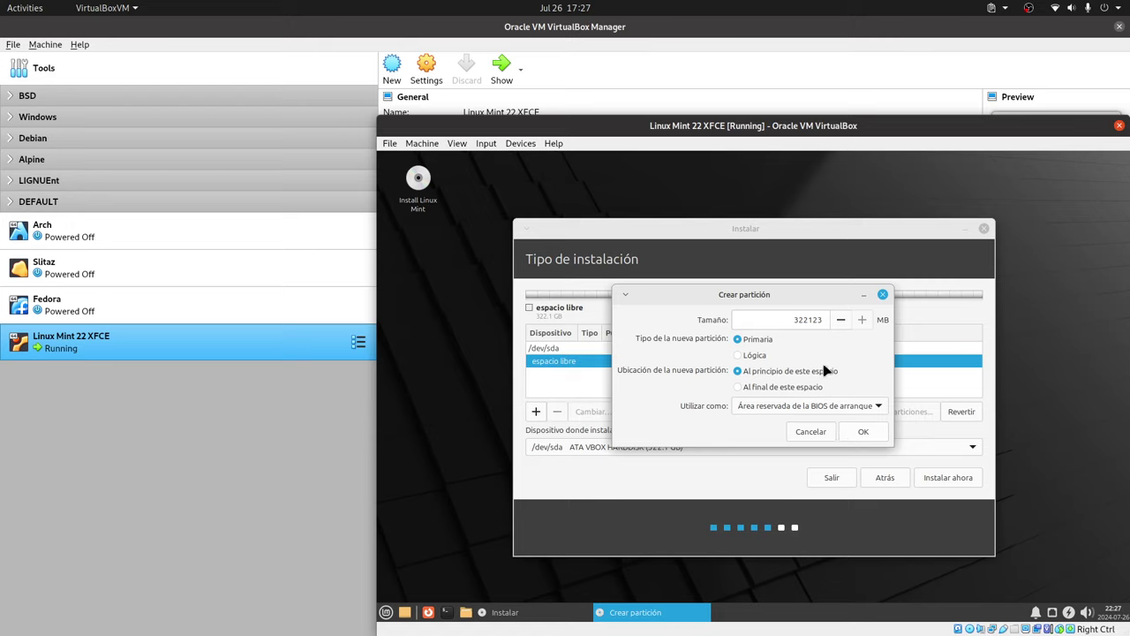
double_click(810, 319)
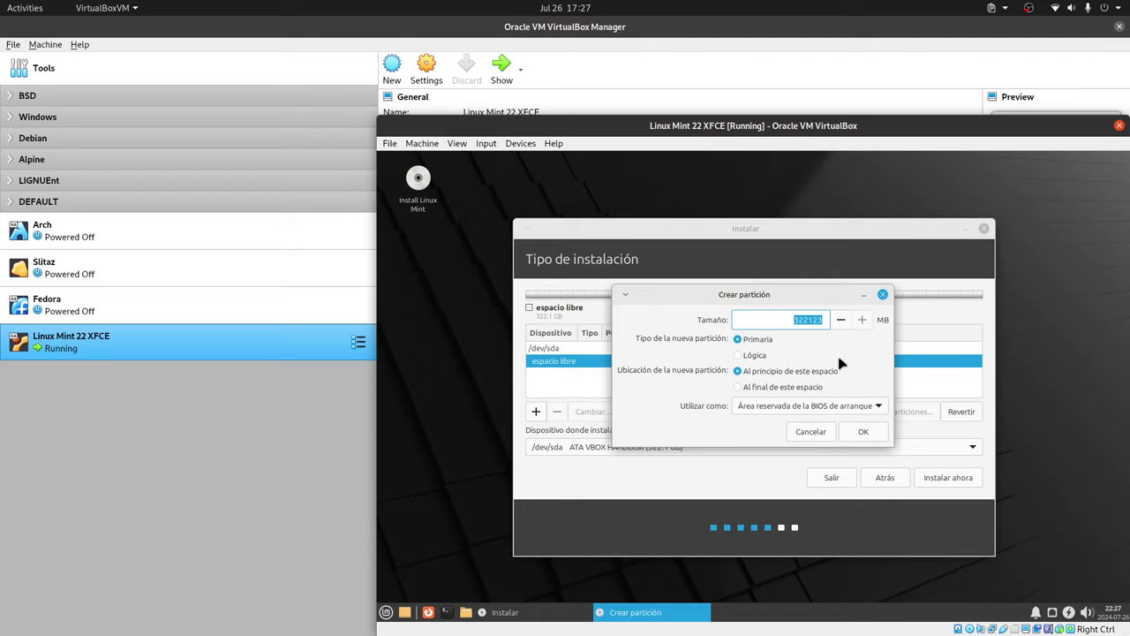
type("1")
left_click(871, 432)
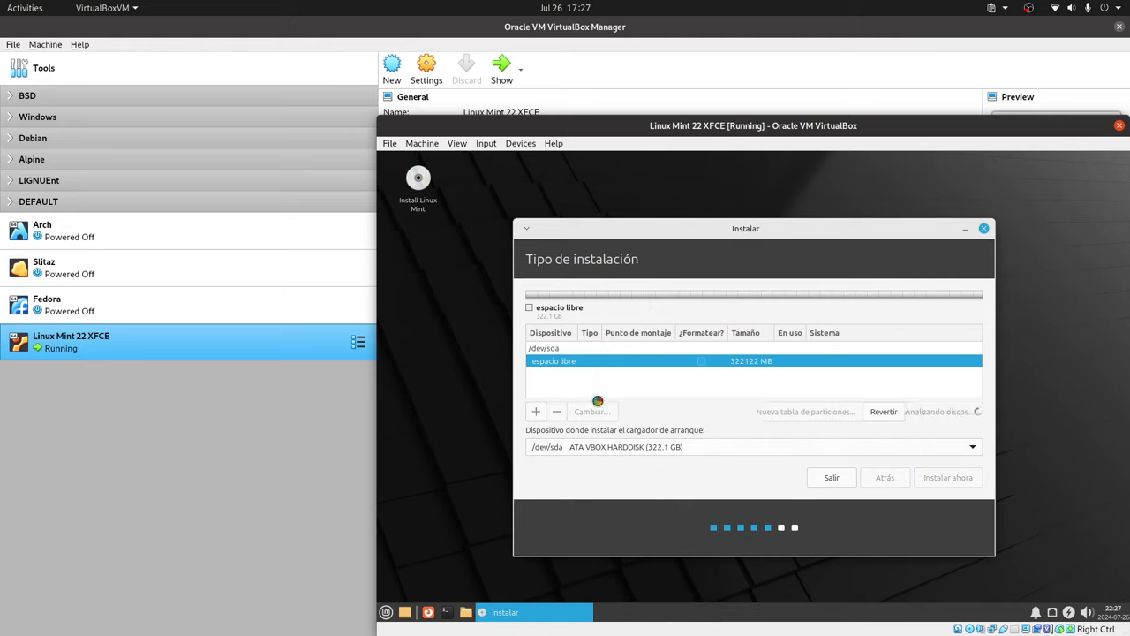
left_click(602, 374)
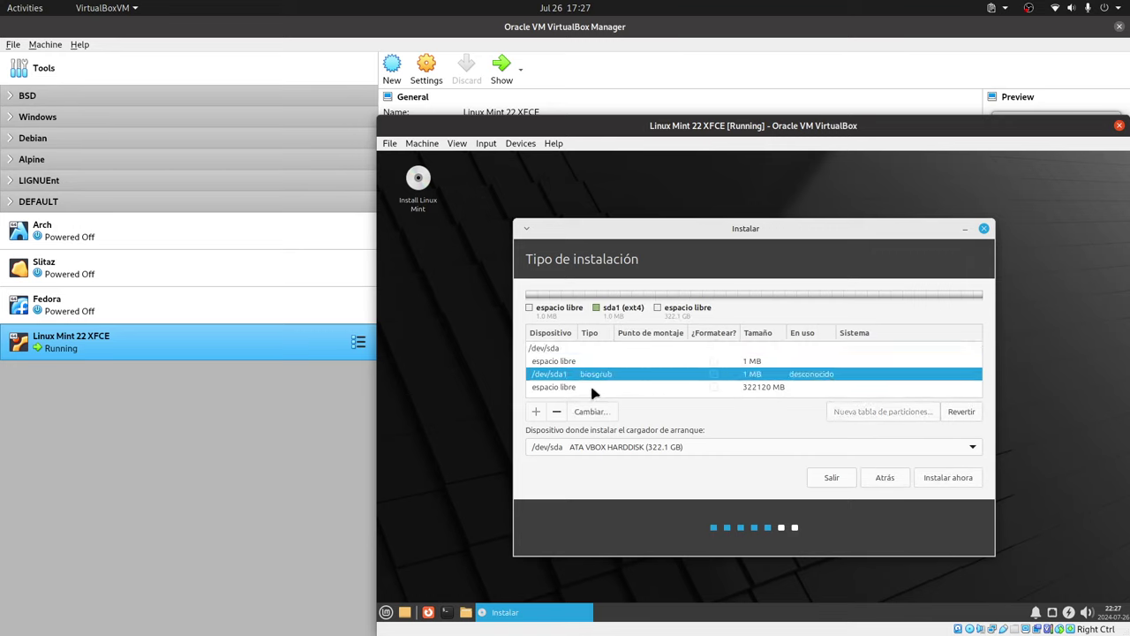
- Use the remaining 322120 MB free space for an XFS partition mounted at /
left_click(594, 389)
left_click(536, 411)
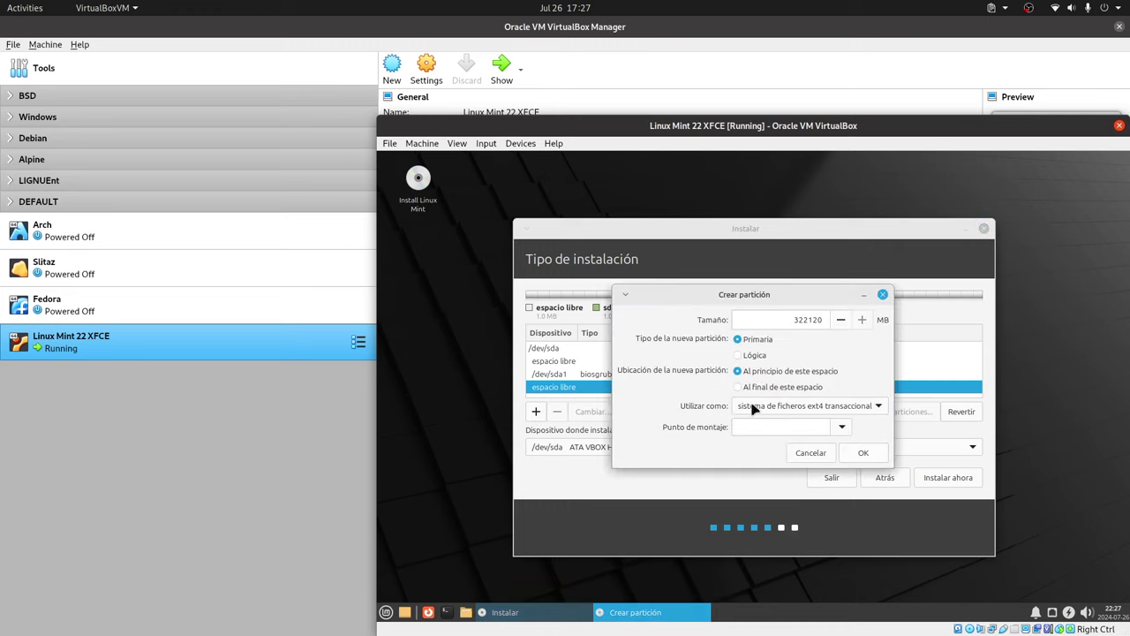
left_click(853, 406)
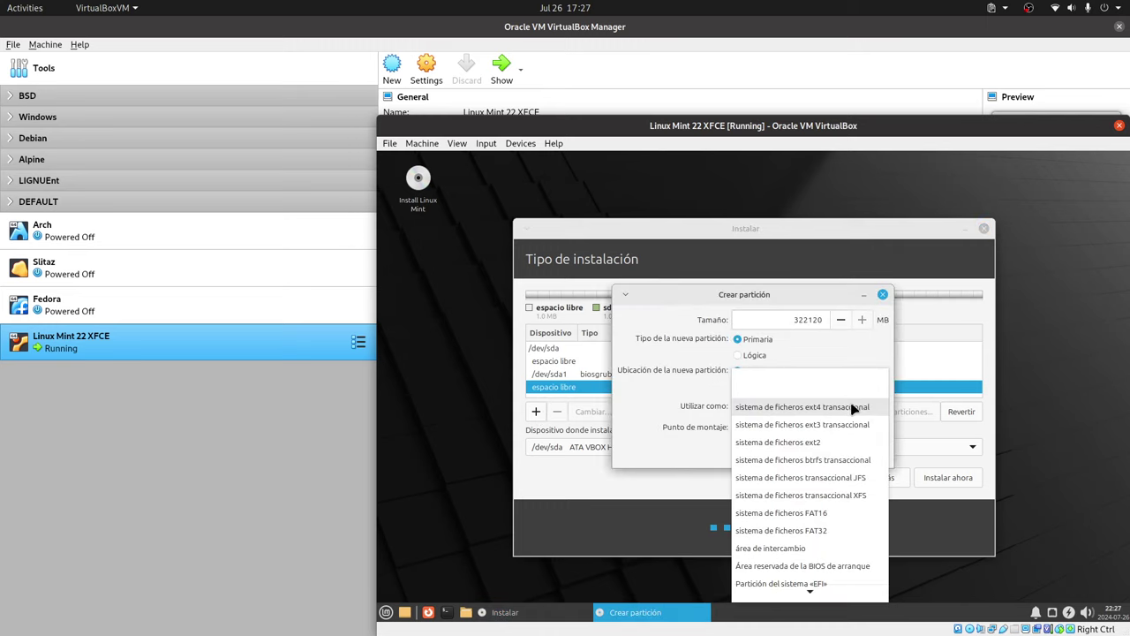
scroll(840, 535, "down", 1)
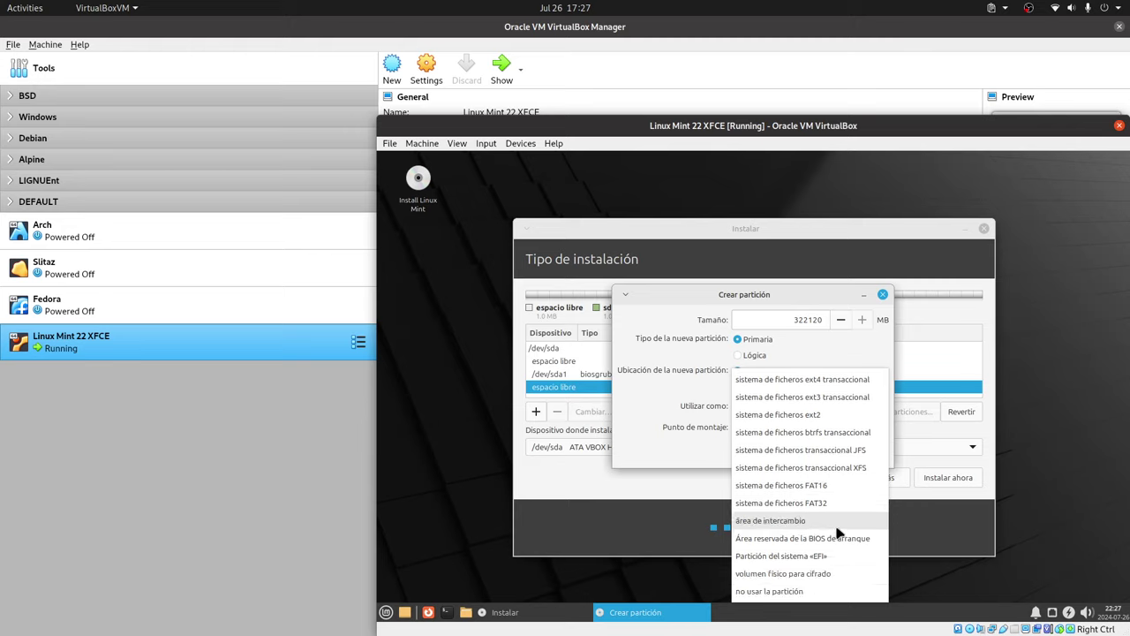
left_click(835, 467)
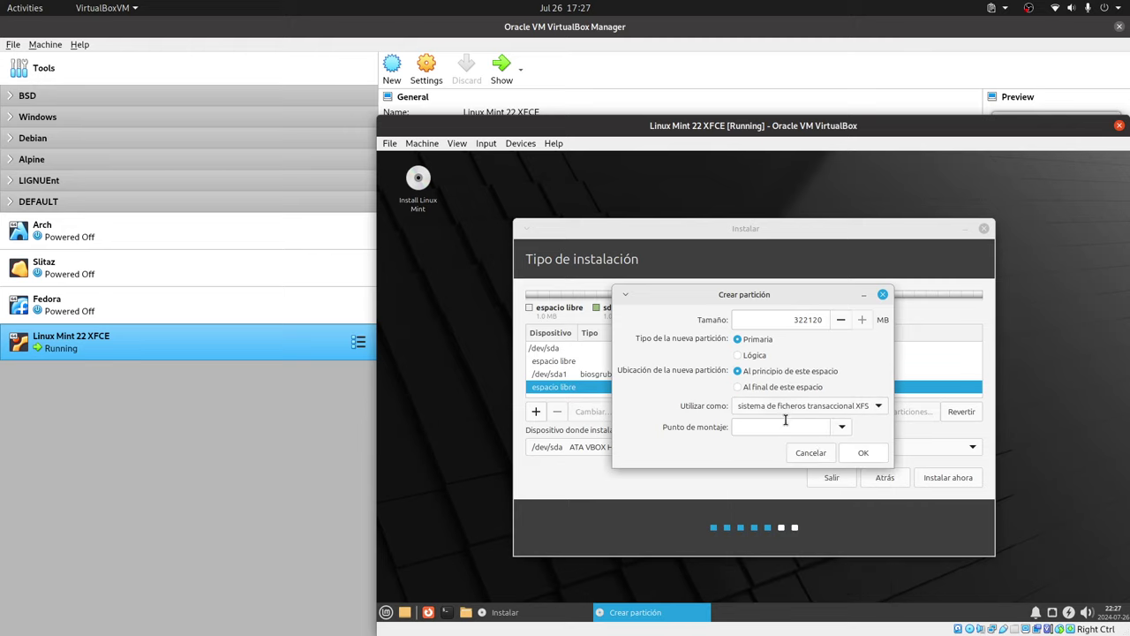
left_click(842, 427)
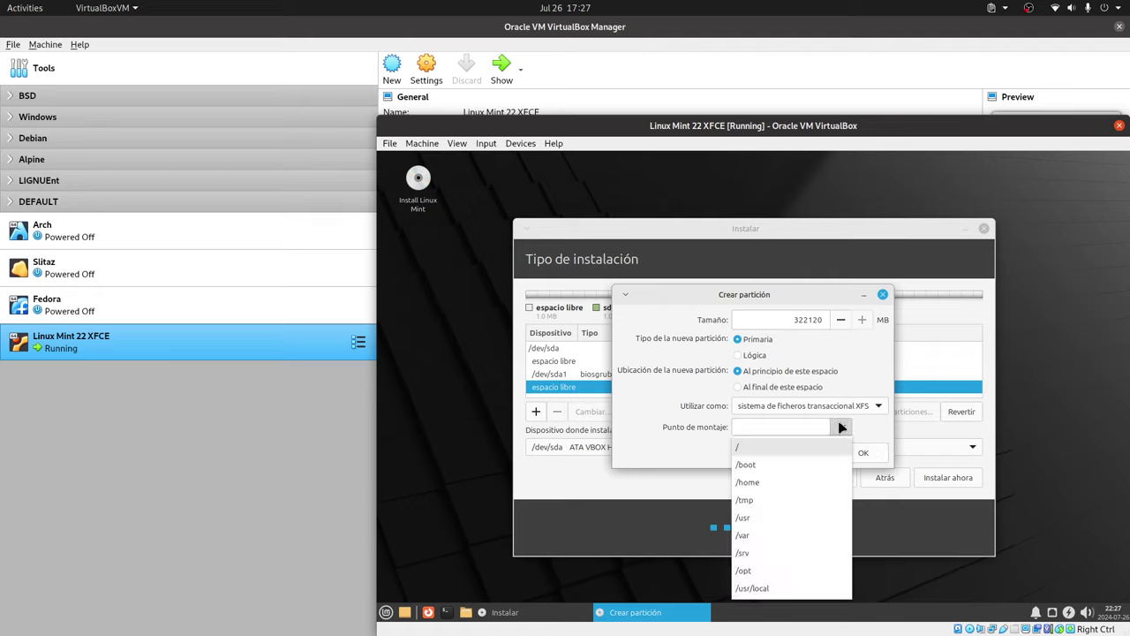
left_click(779, 450)
left_click(867, 454)
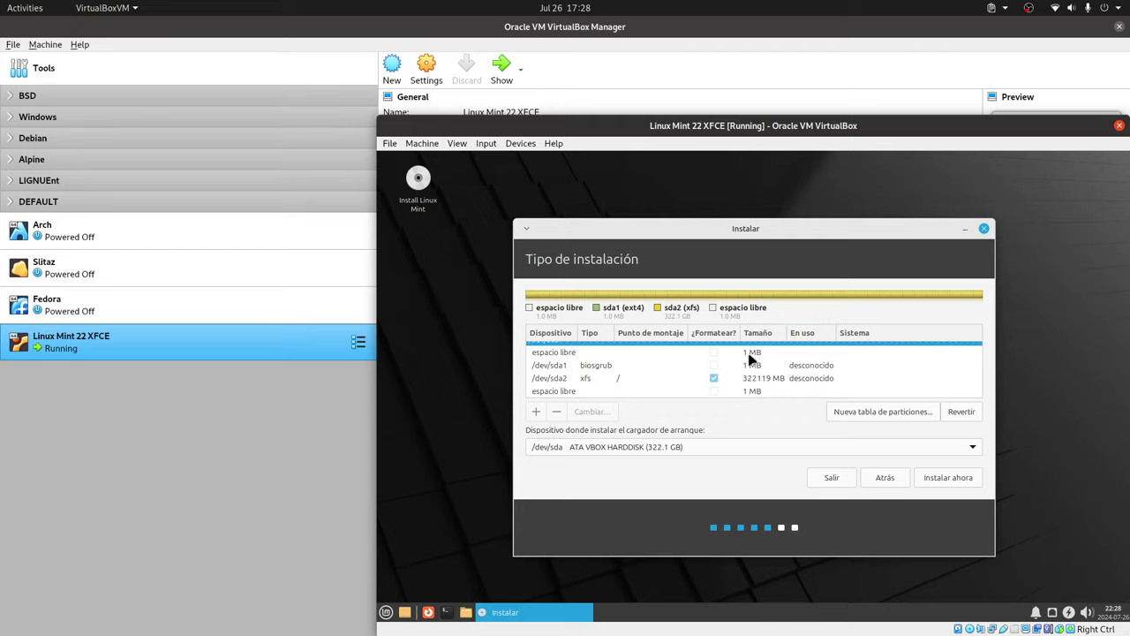
- Start the installation, accept the missing EFI partition warning, and write the changes to disk
left_click(936, 482)
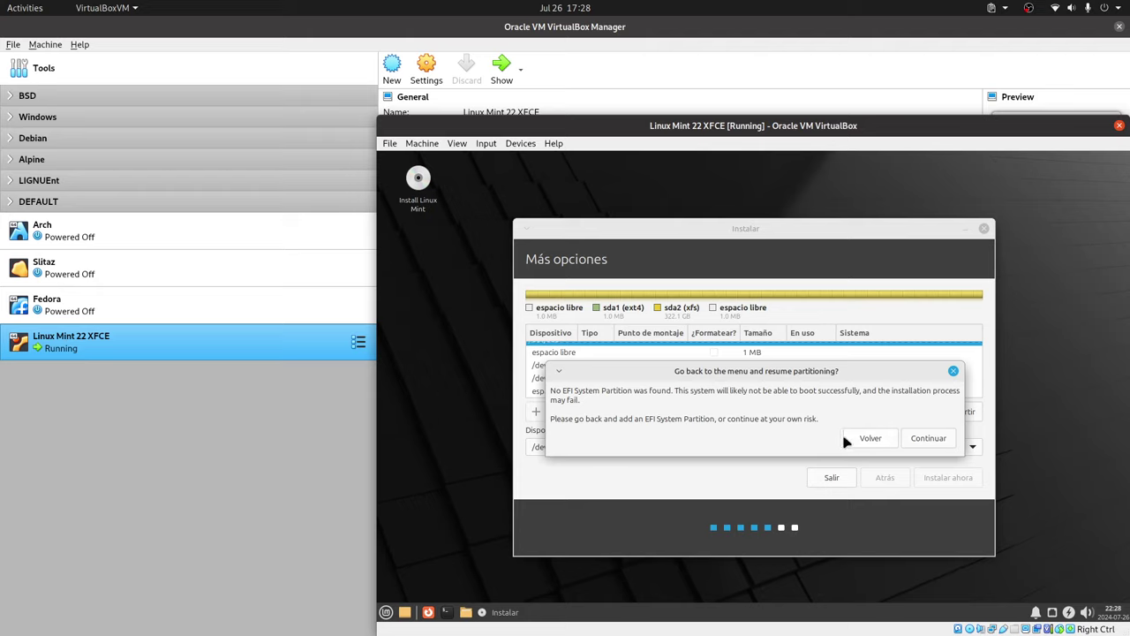
left_click(934, 438)
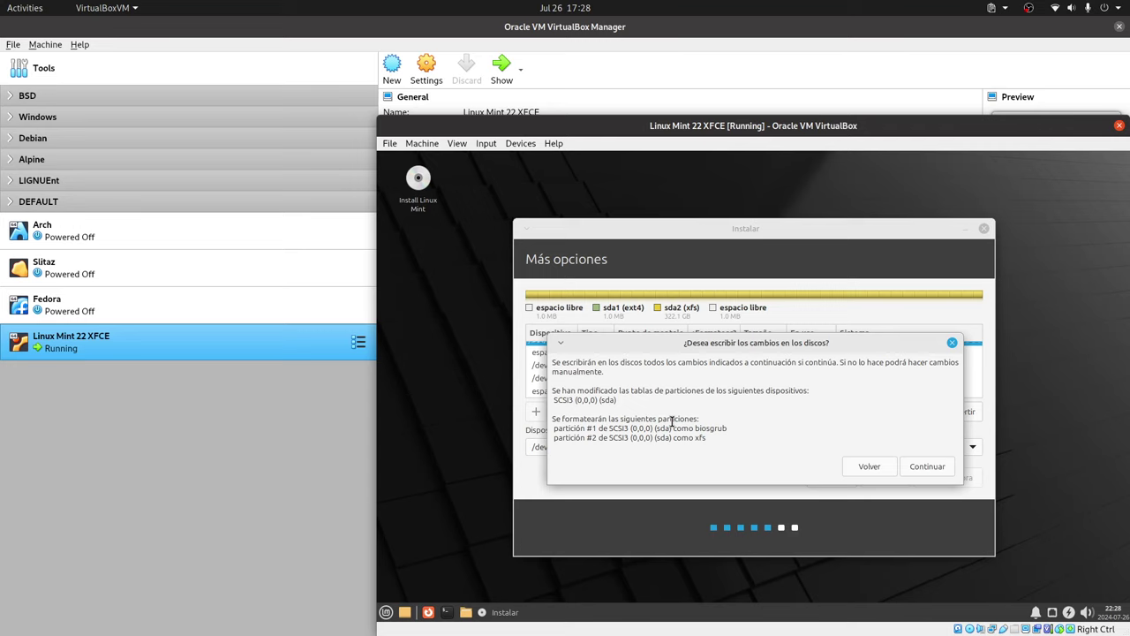
left_click(935, 466)
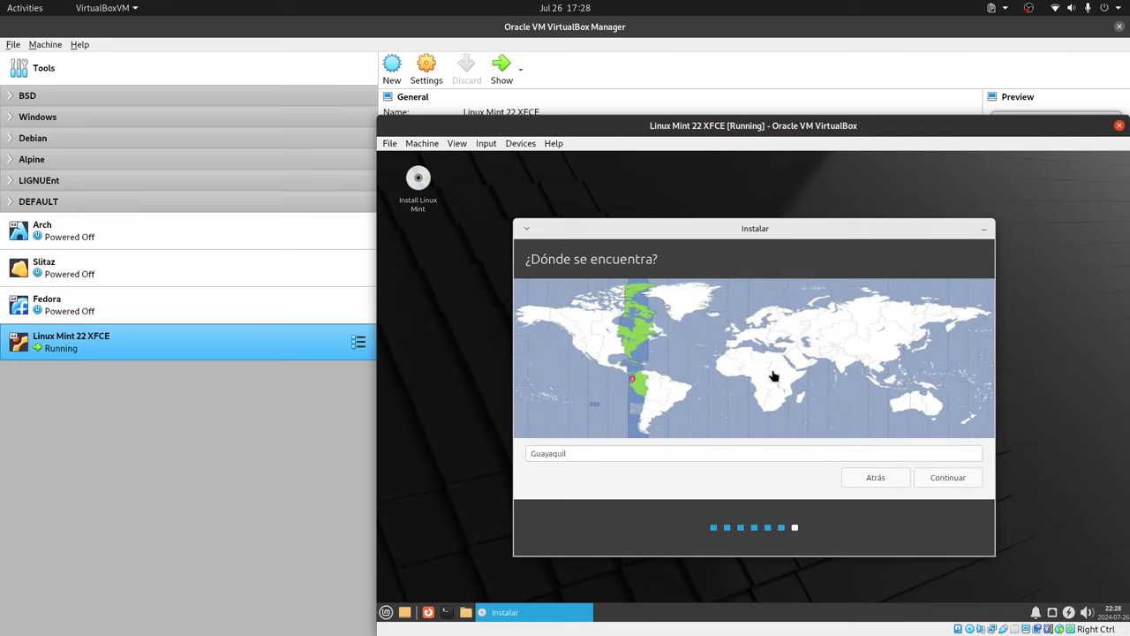
- Accept Guayaquil as location, enter the user's name, computer name and password, and begin installing
left_click(952, 476)
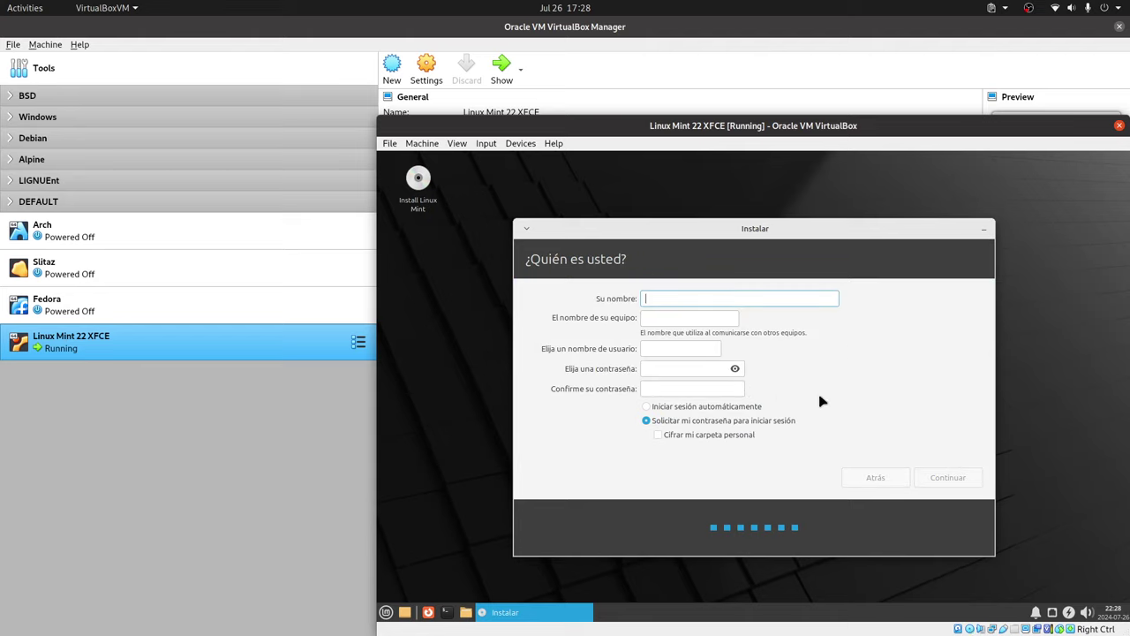
type("LibreByte")
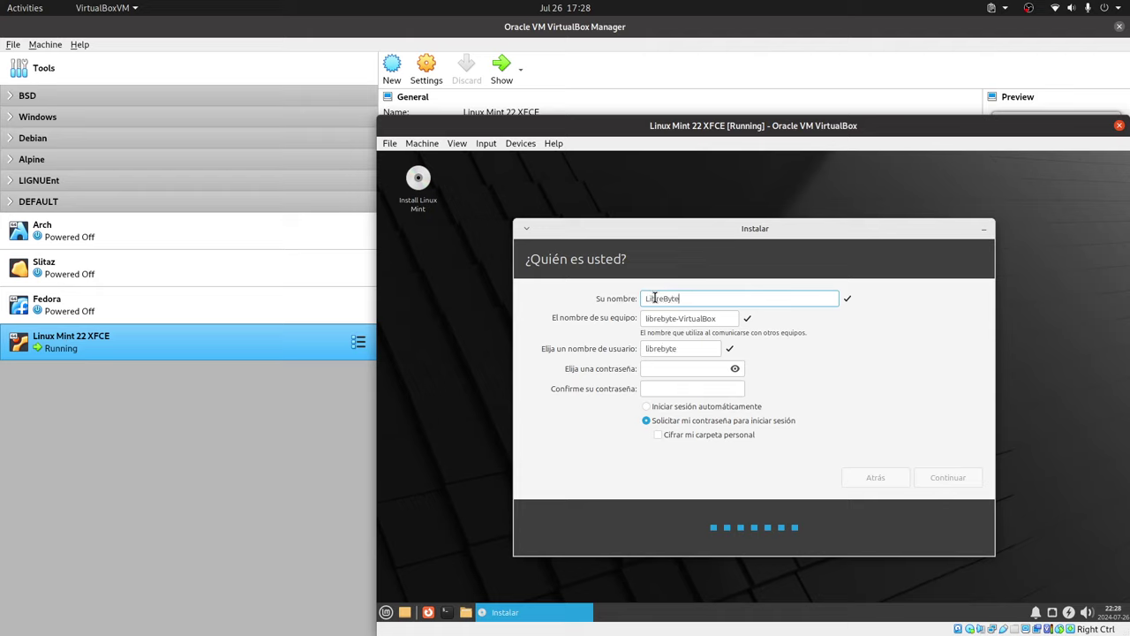
double_click(706, 318)
type("pc")
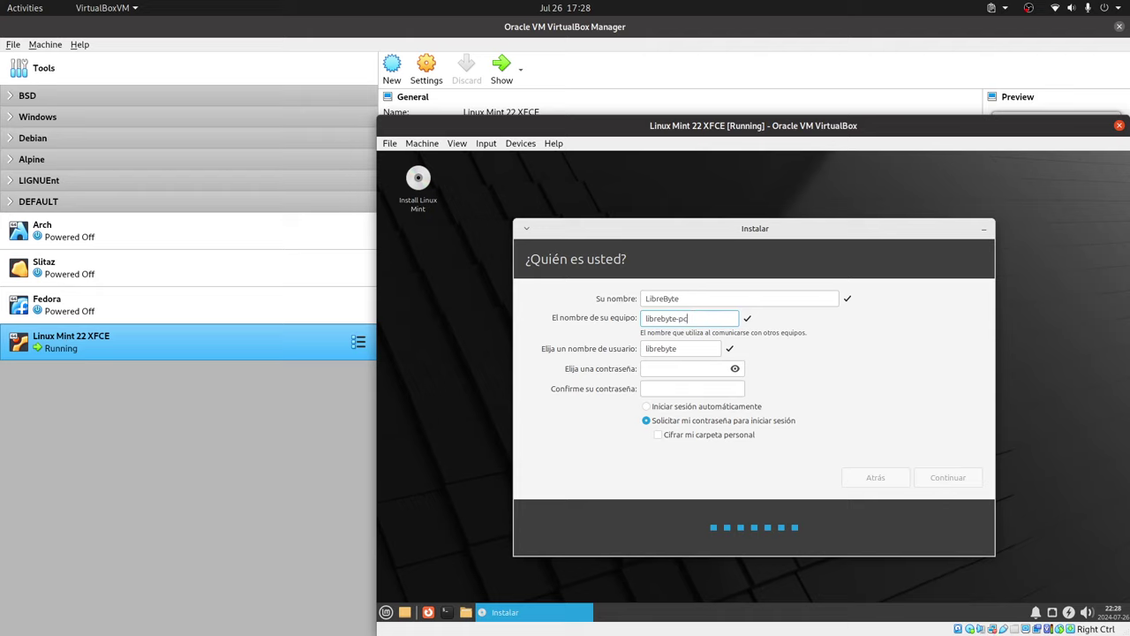
left_click(682, 368)
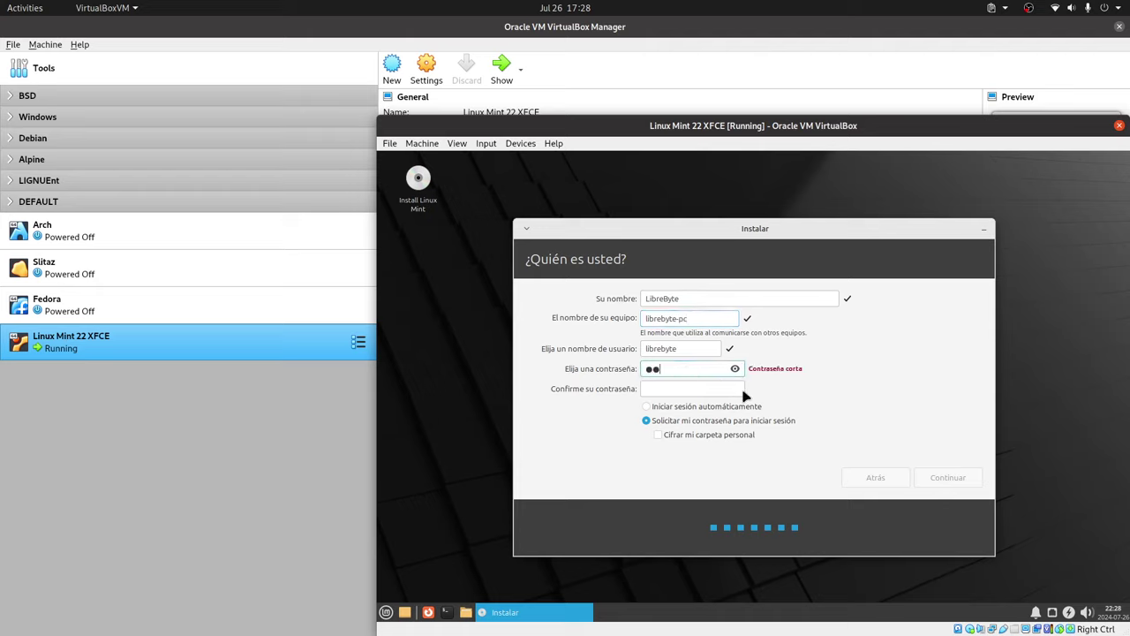
left_click(680, 389)
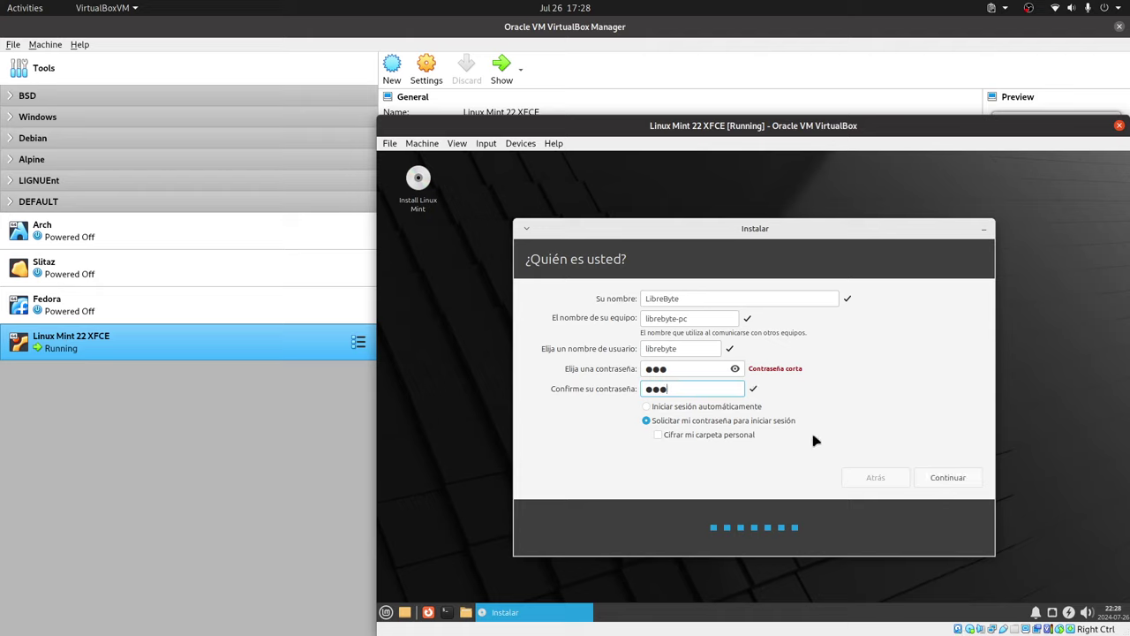
left_click(958, 477)
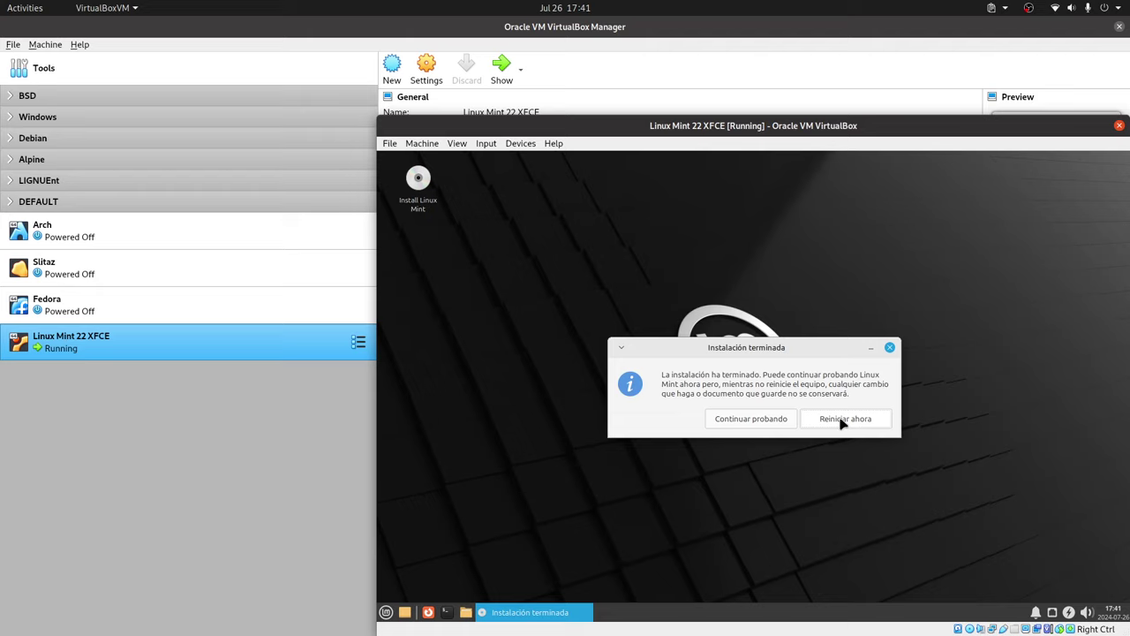
- Restart the virtual machine and confirm the installation medium has been removed
left_click(840, 422)
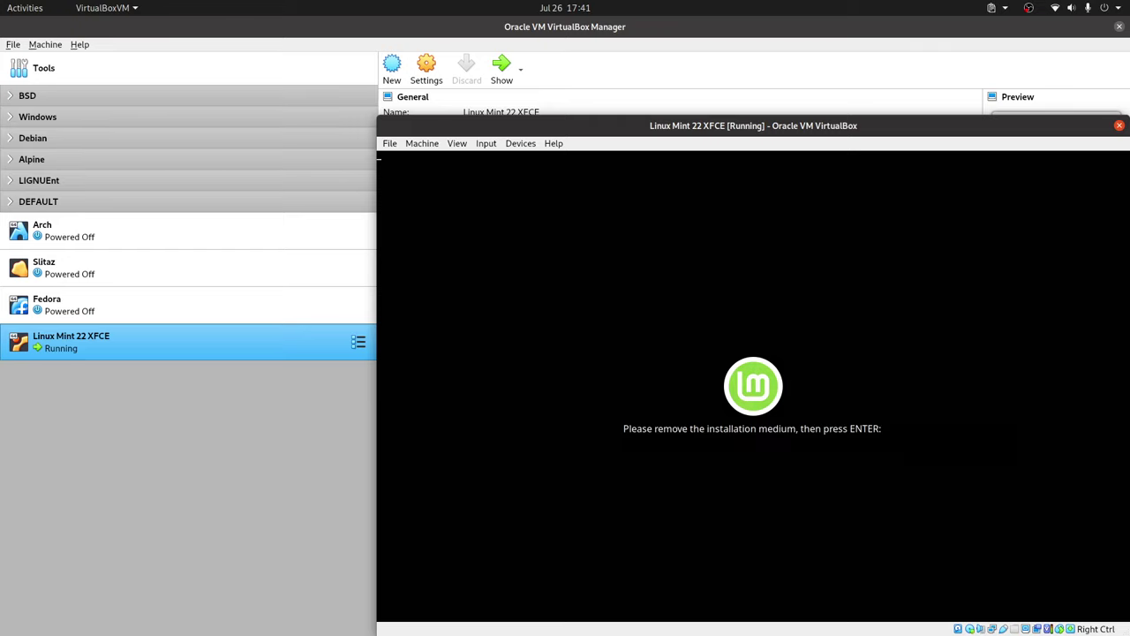
key("Return")
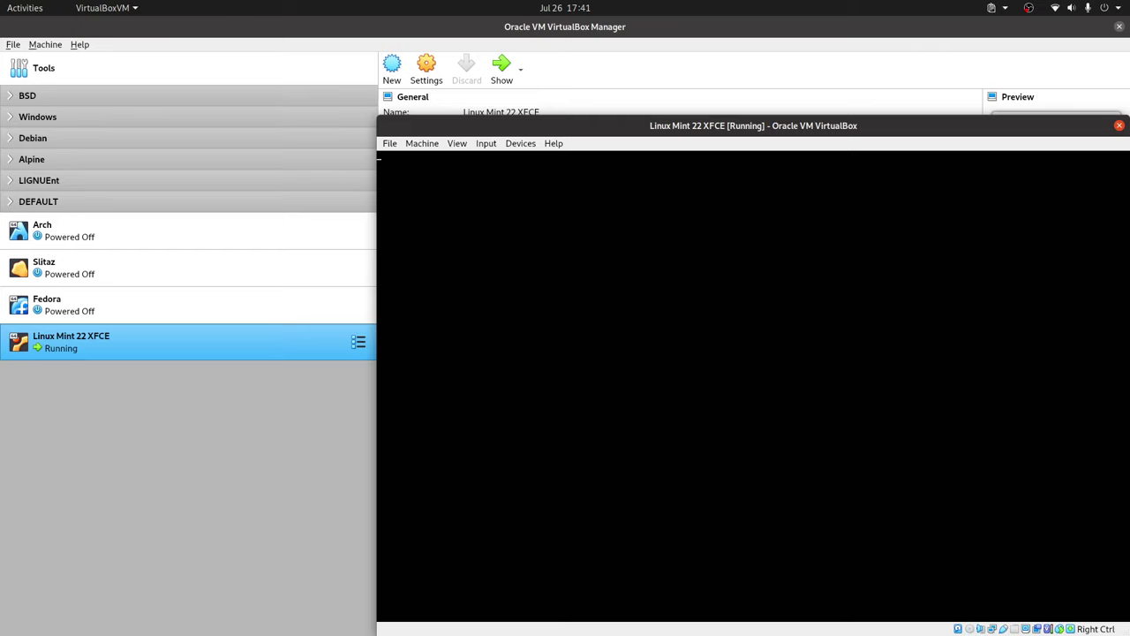
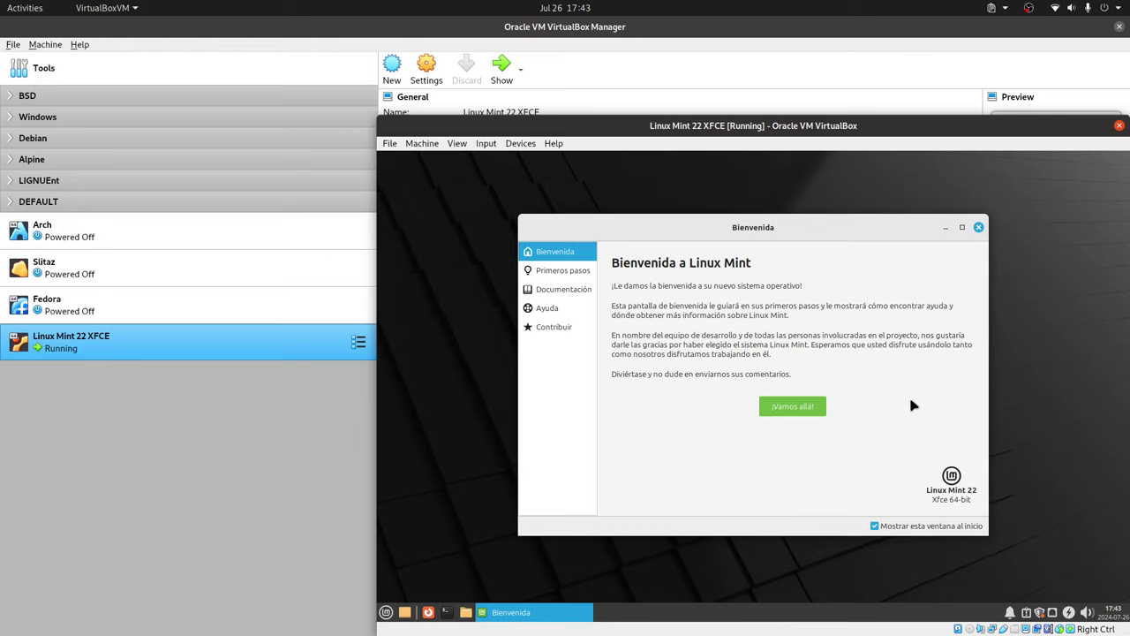
- Uncheck 'Mostrar esta ventana al inicio', browse Primeros pasos, close Bienvenida, then open a terminal
left_click(893, 528)
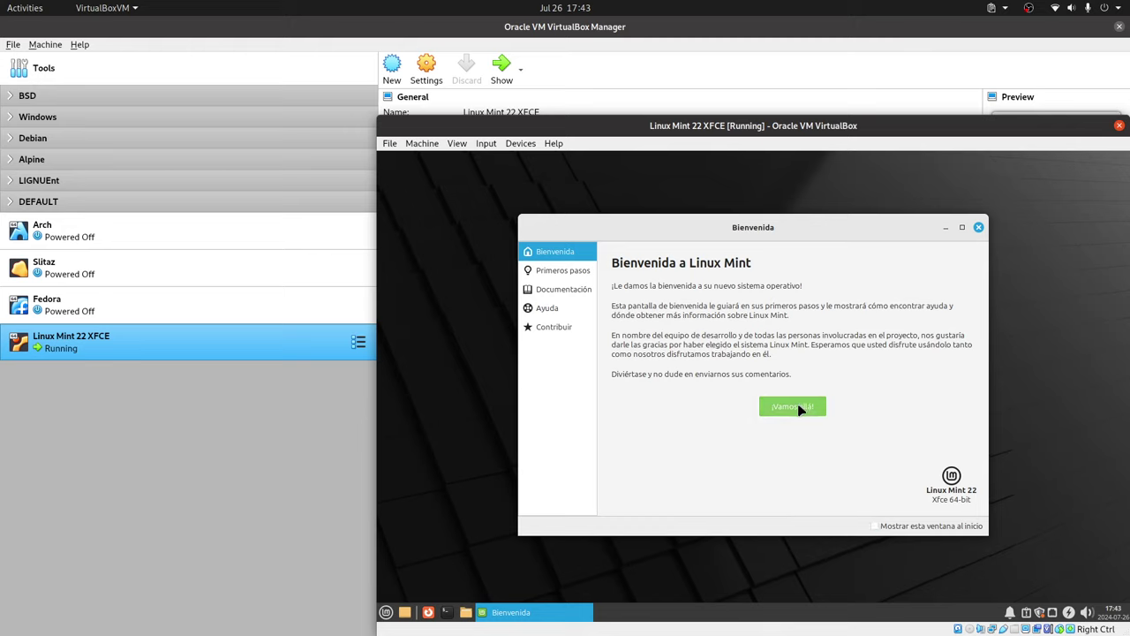
left_click(799, 406)
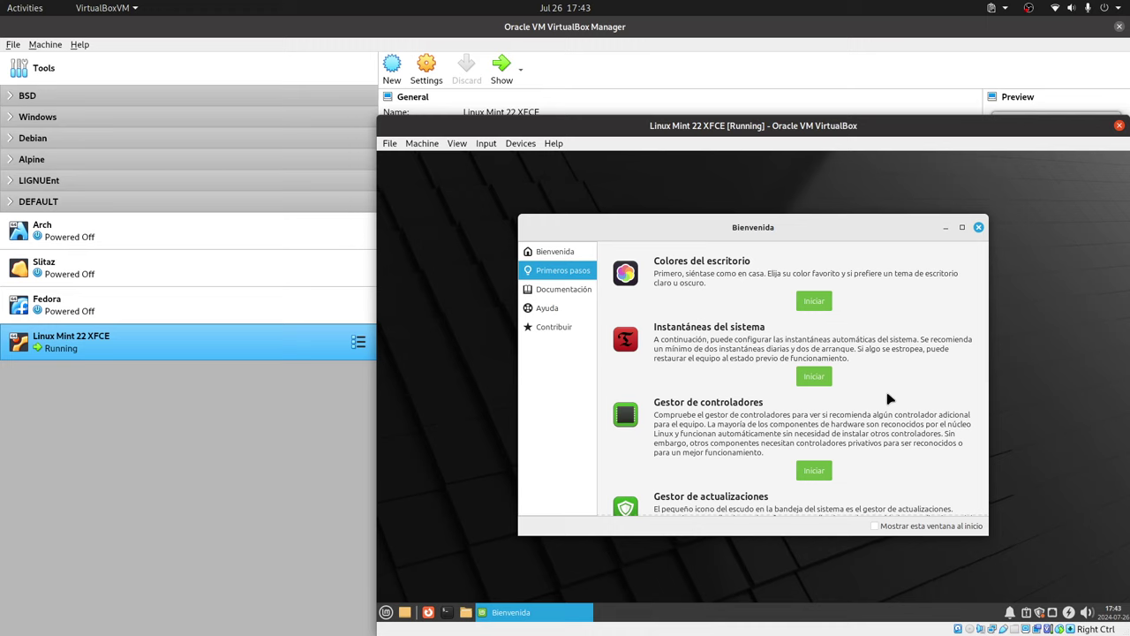
scroll(889, 400, "down", 1)
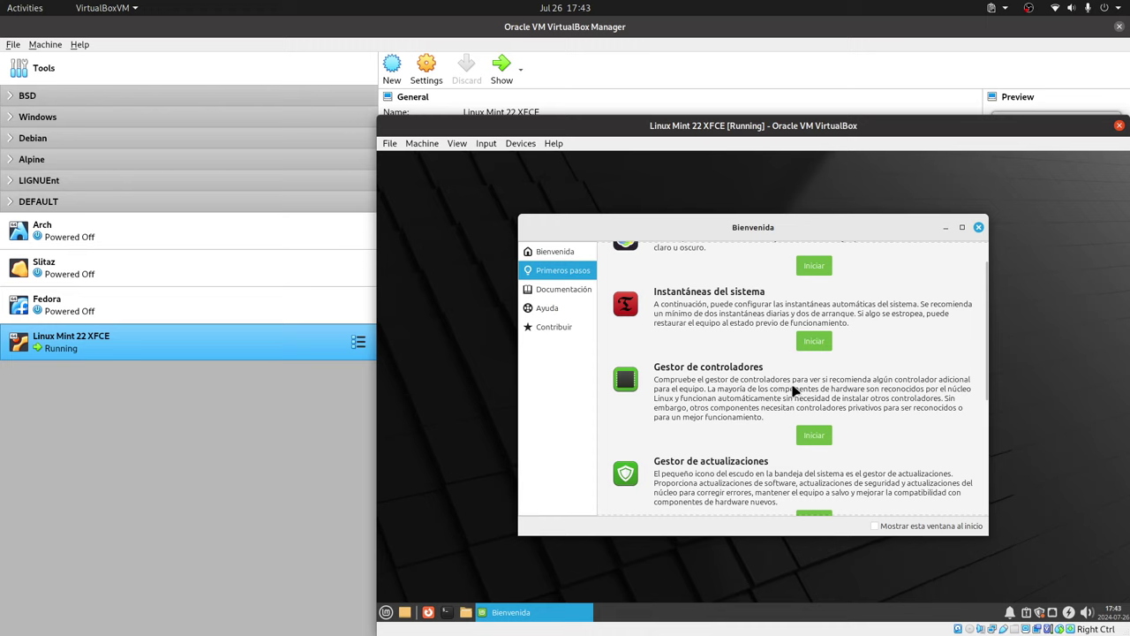
scroll(799, 391, "down", 5)
scroll(792, 390, "down", 1)
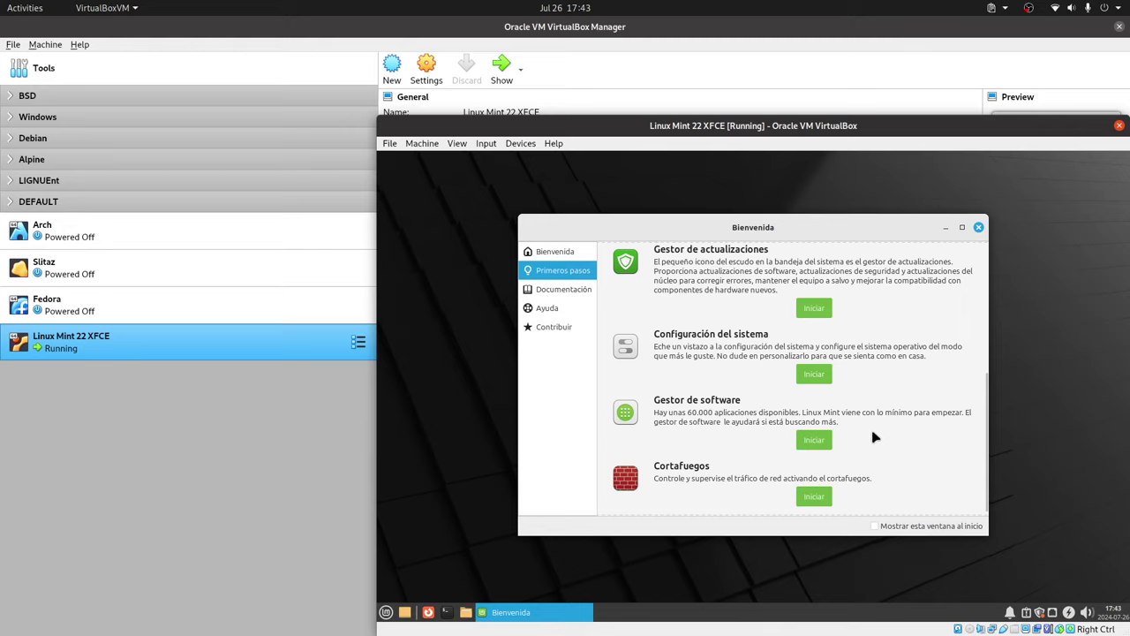
scroll(733, 475, "down", 1)
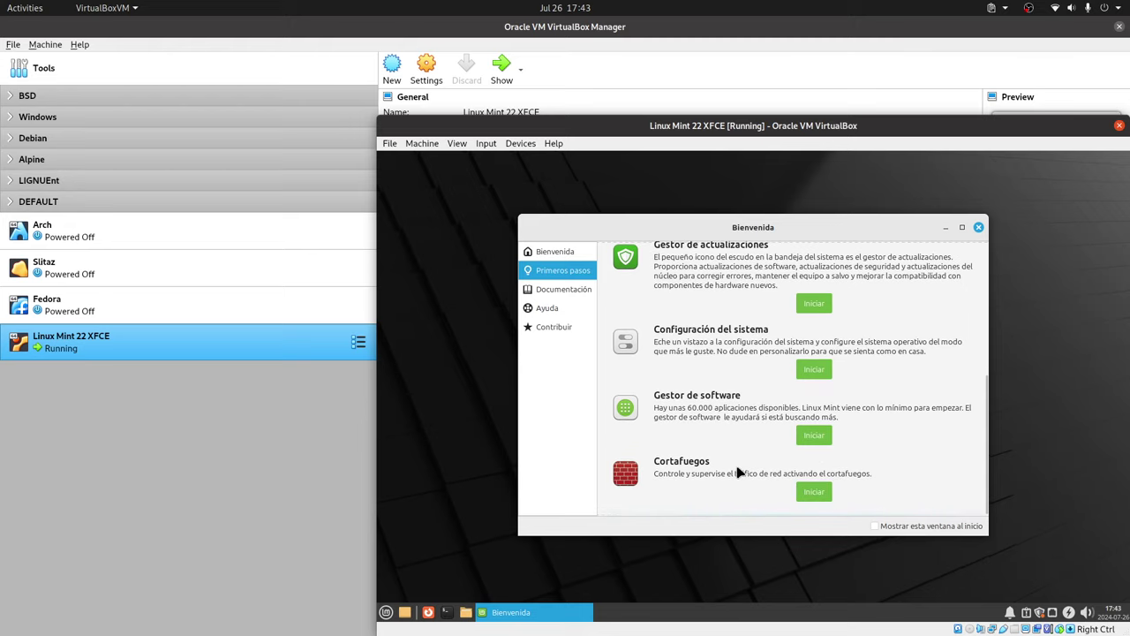
left_click(979, 229)
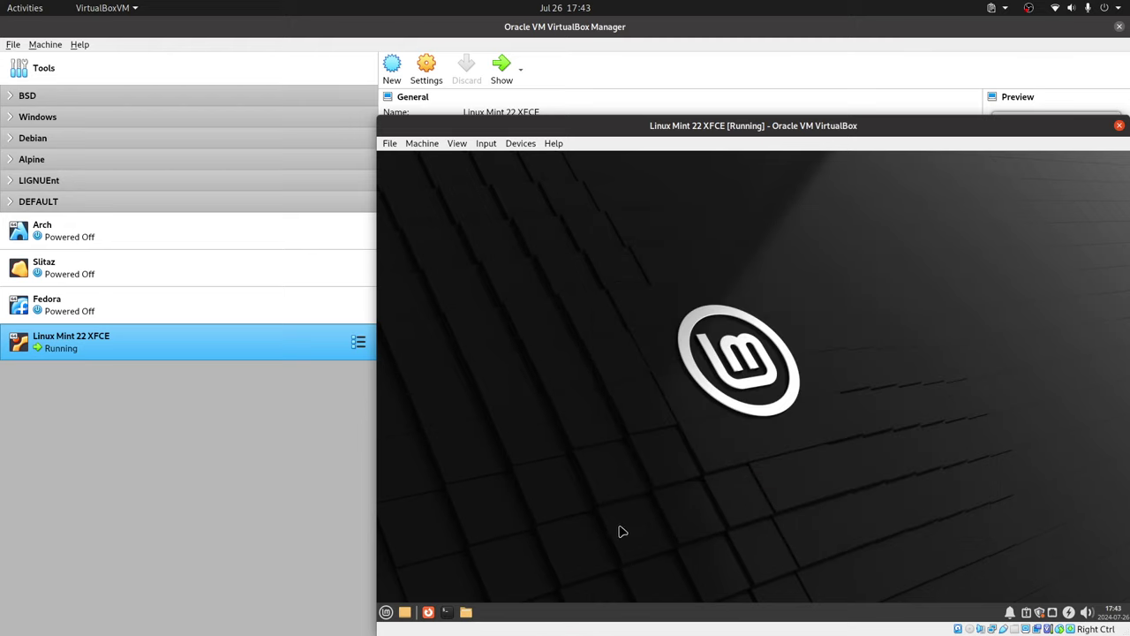
left_click(447, 610)
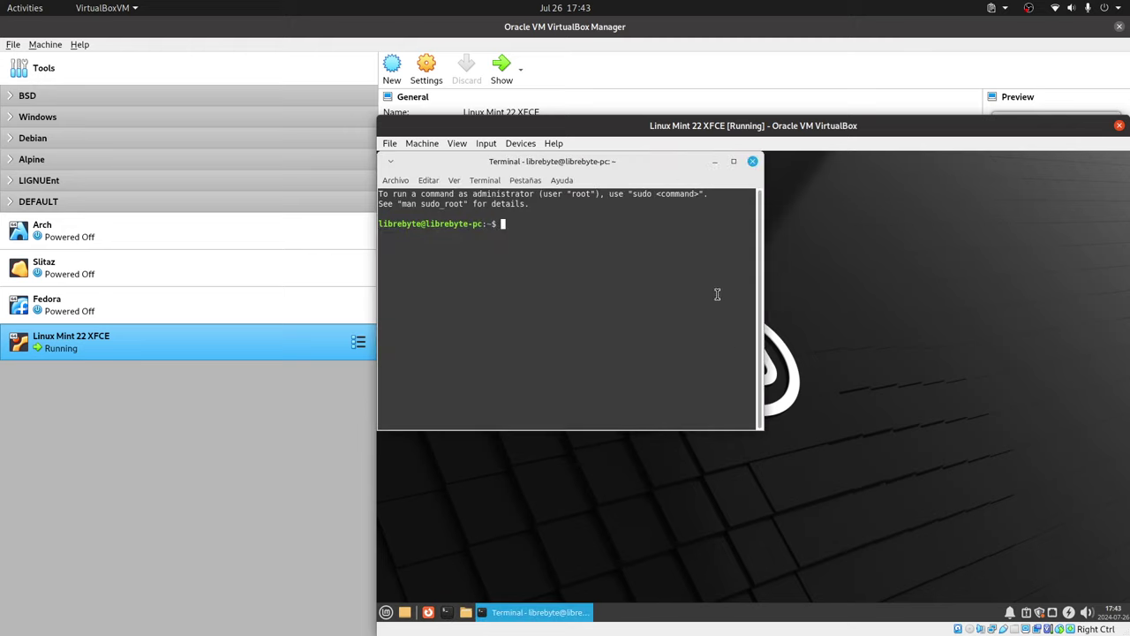
- Run cat /etc/fstab in the terminal
type("l")
key("BackSpace")
type("cat /etc/fstab")
key("Return")
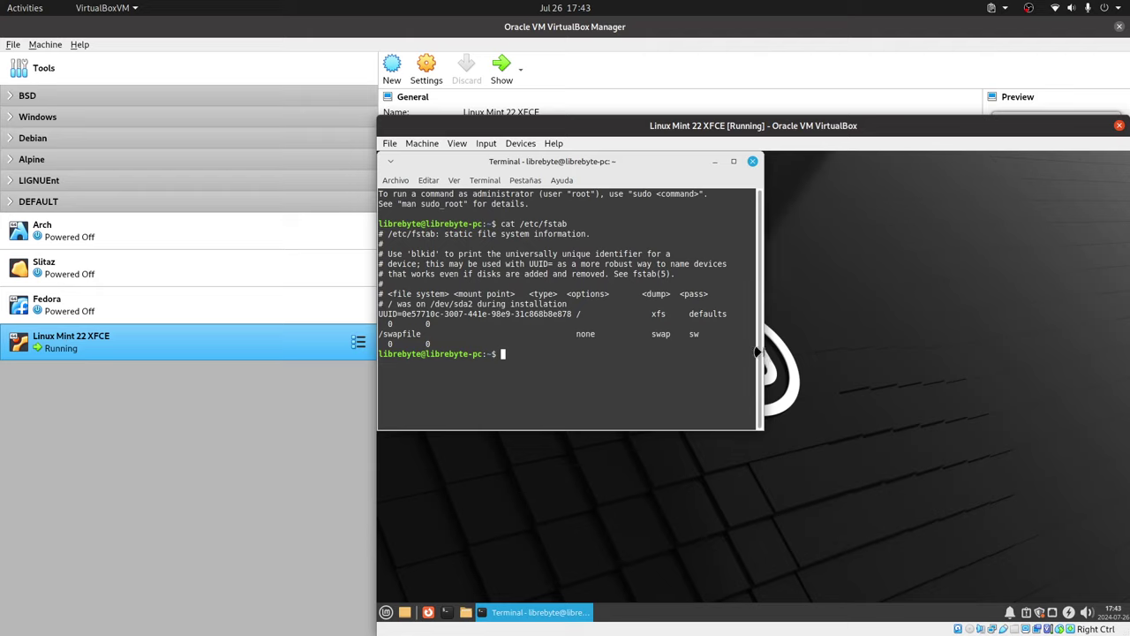
- Widen the terminal and select the UUID, / mount point and /swapfile swap fields of fstab
left_click_drag(757, 352, 1072, 353)
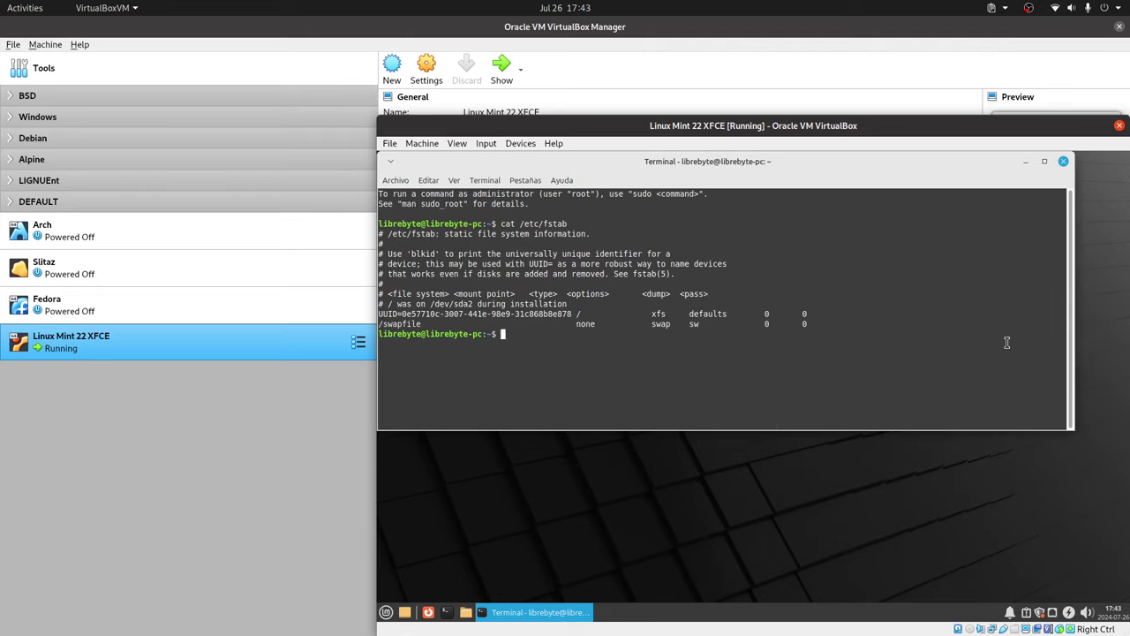
double_click(567, 313)
double_click(579, 314)
double_click(398, 314)
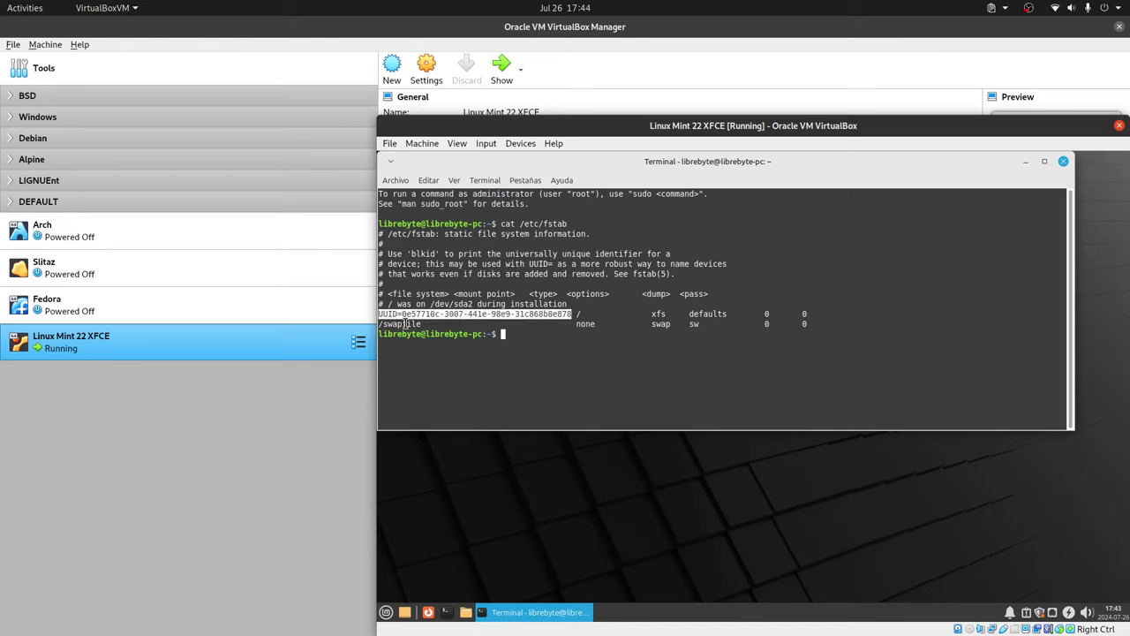
double_click(407, 323)
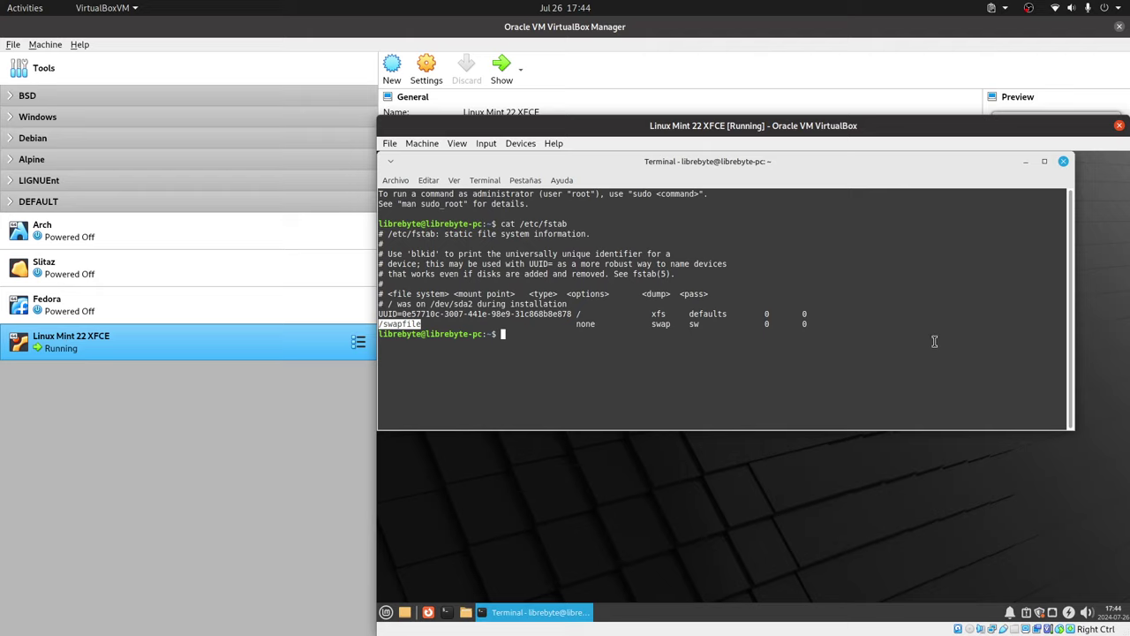
left_click(882, 351)
double_click(411, 325)
left_click(772, 327)
double_click(660, 325)
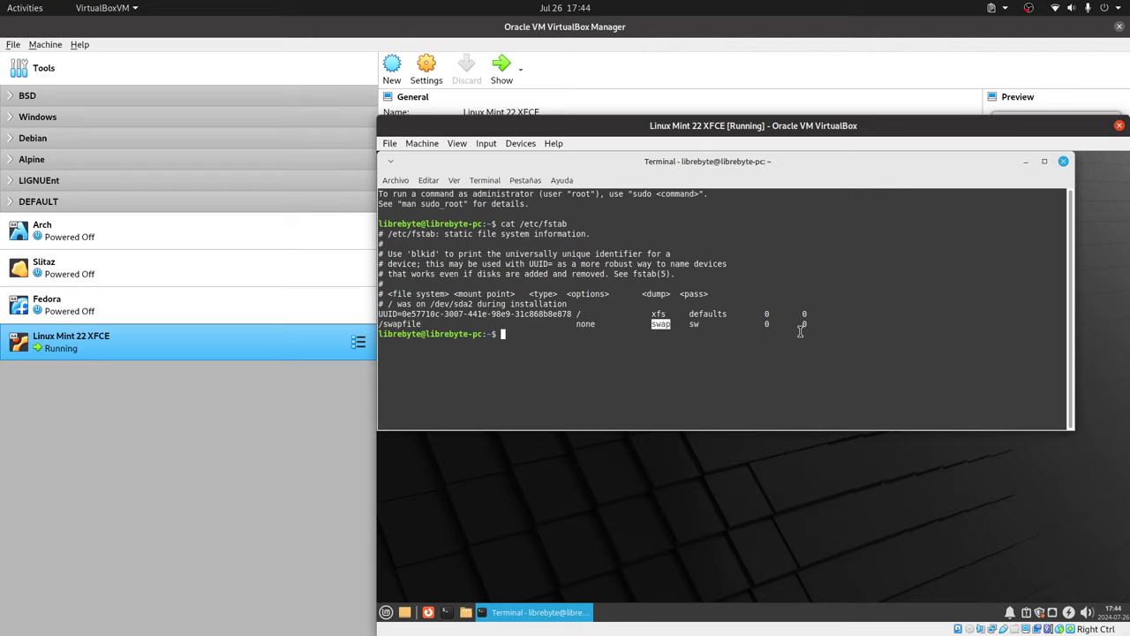
- List /boot/, reselect the root UUID and / fields, and nudge the terminal right
type("ls /boot/")
key("Return")
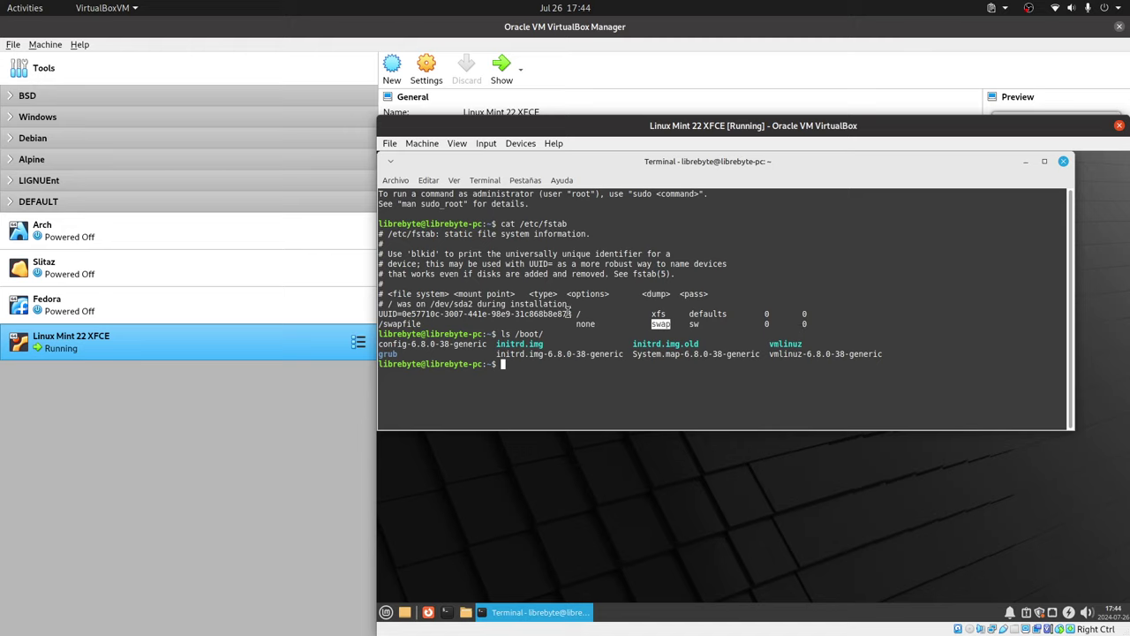
double_click(411, 311)
double_click(482, 314)
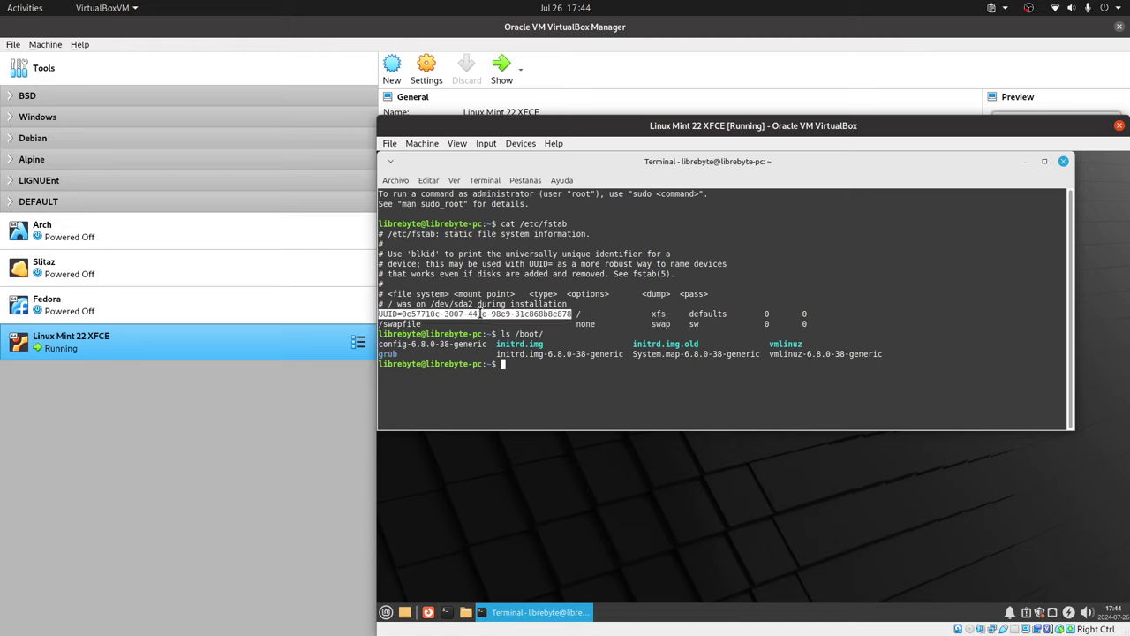
double_click(581, 314)
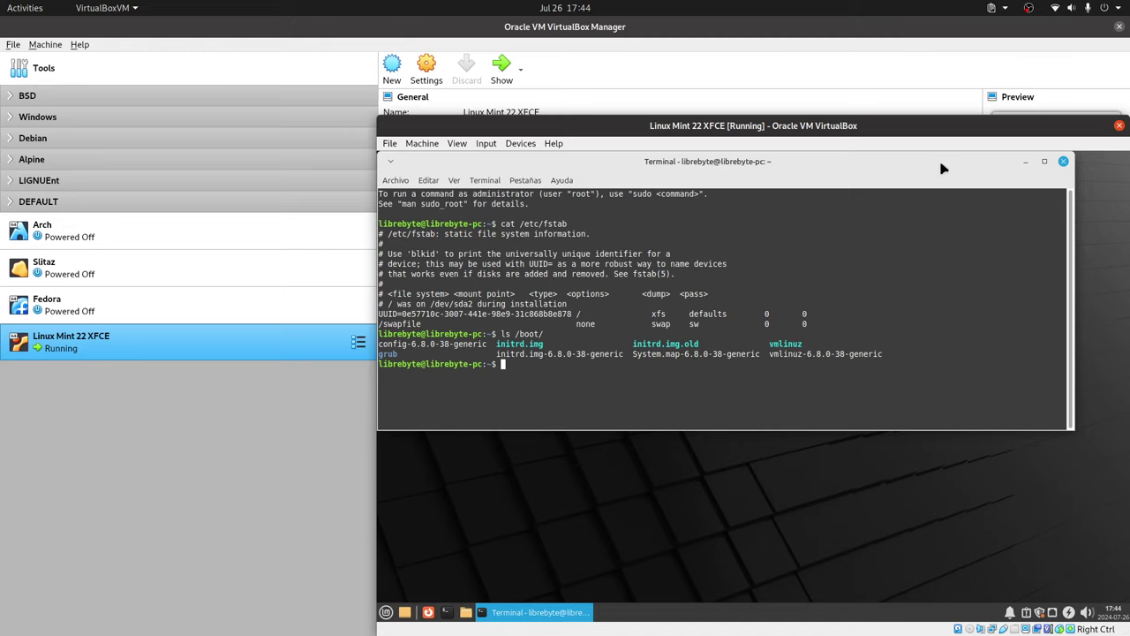
mouse_move(938, 161)
left_mouse_down()
mouse_move(1017, 170)
mouse_move(947, 169)
left_mouse_up()
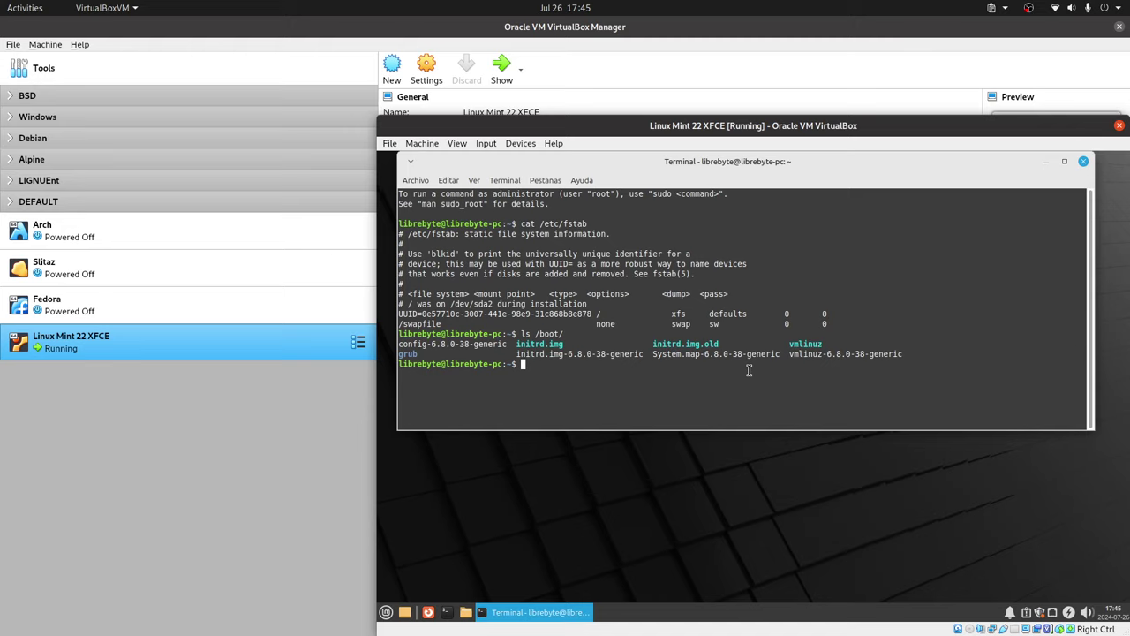
- Start top and switch its memory and swap summary to solid bar graphs
type("top")
key("Return")
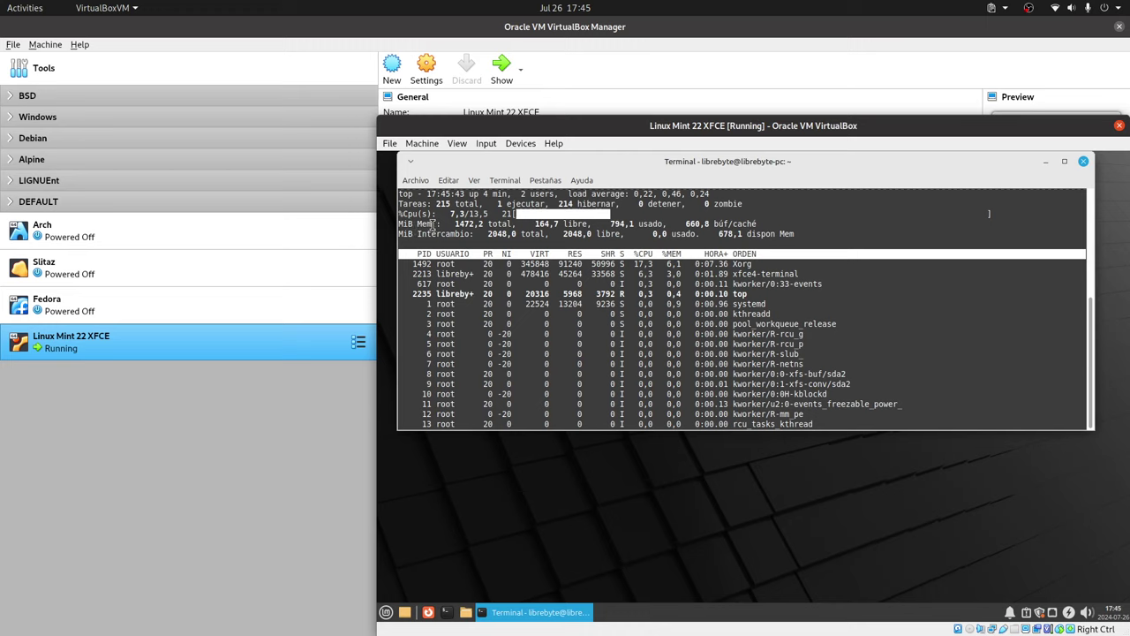
key("m")
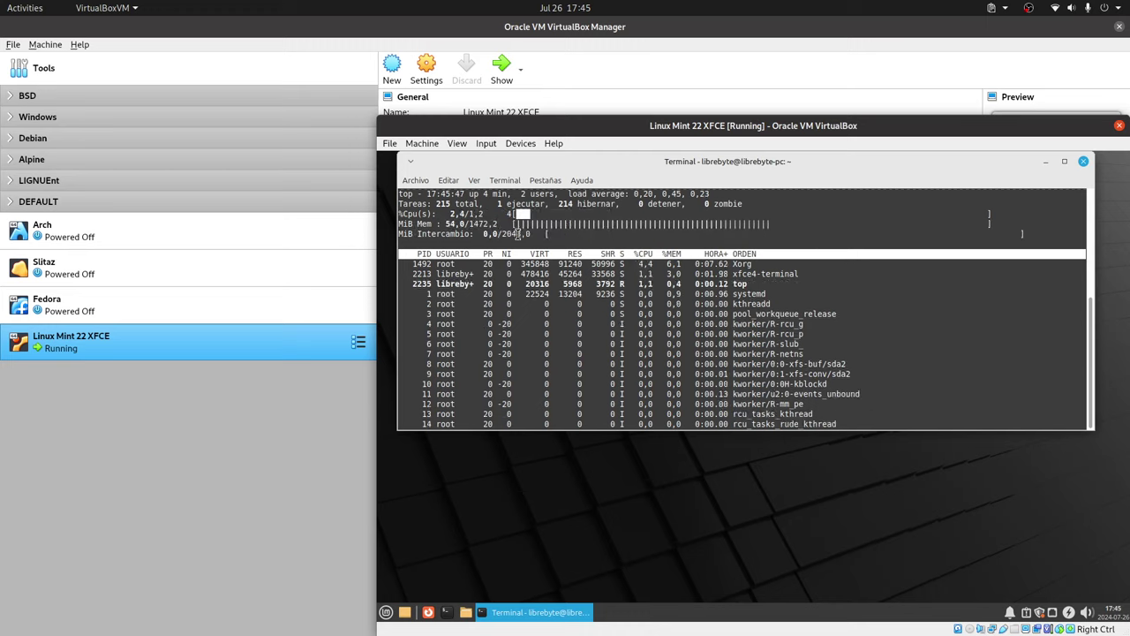
key("m")
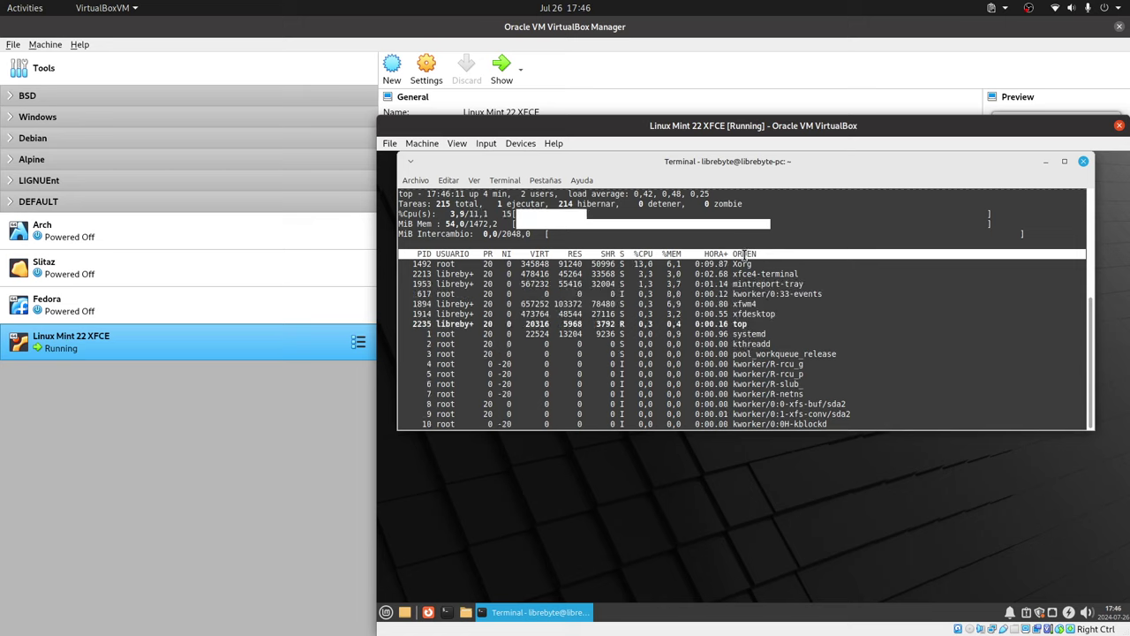
- Select the Xorg process name, then narrow the terminal and shift it right
double_click(750, 264)
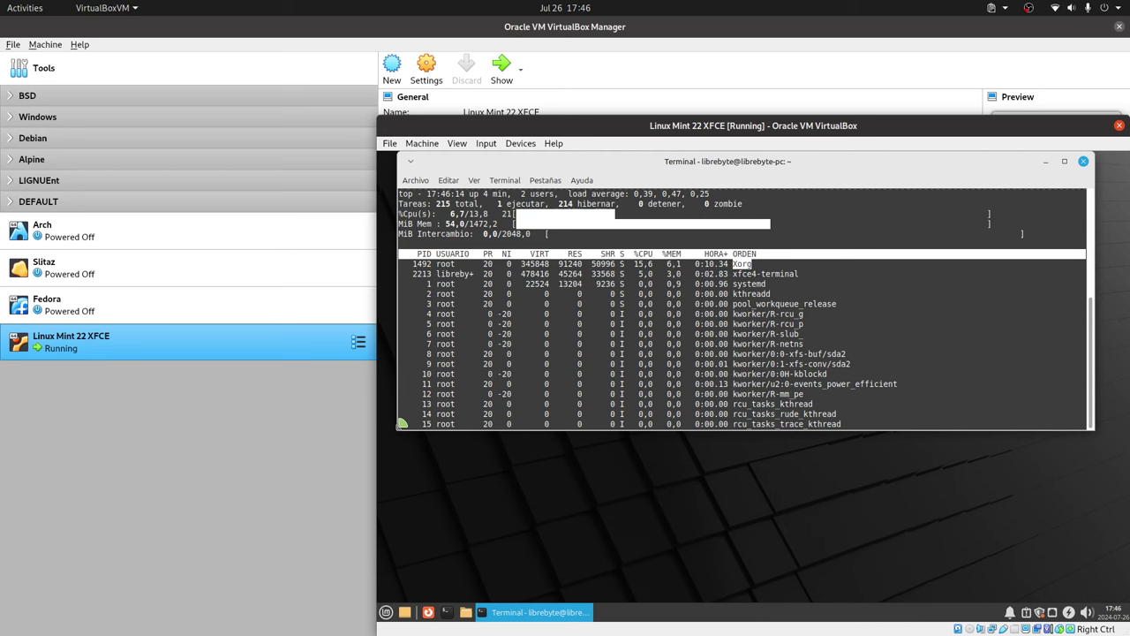
left_click_drag(401, 424, 681, 421)
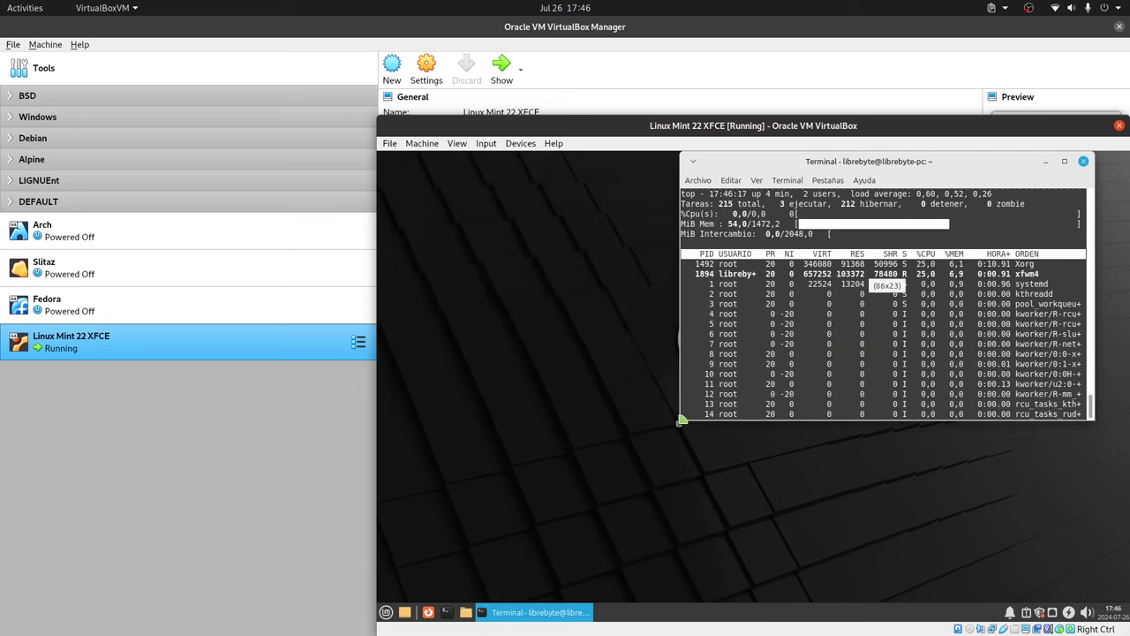
left_click_drag(936, 162, 977, 160)
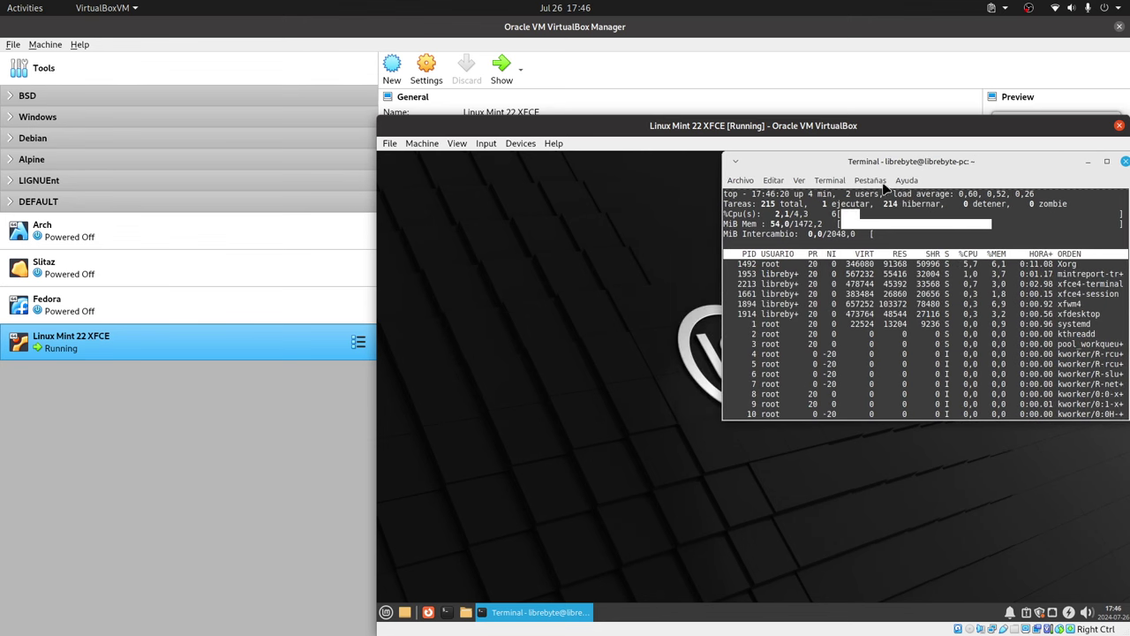
- Browse the Recientes, Favoritas, settings, Oficina and Accesorios categories, then launch Thunar
left_click(387, 612)
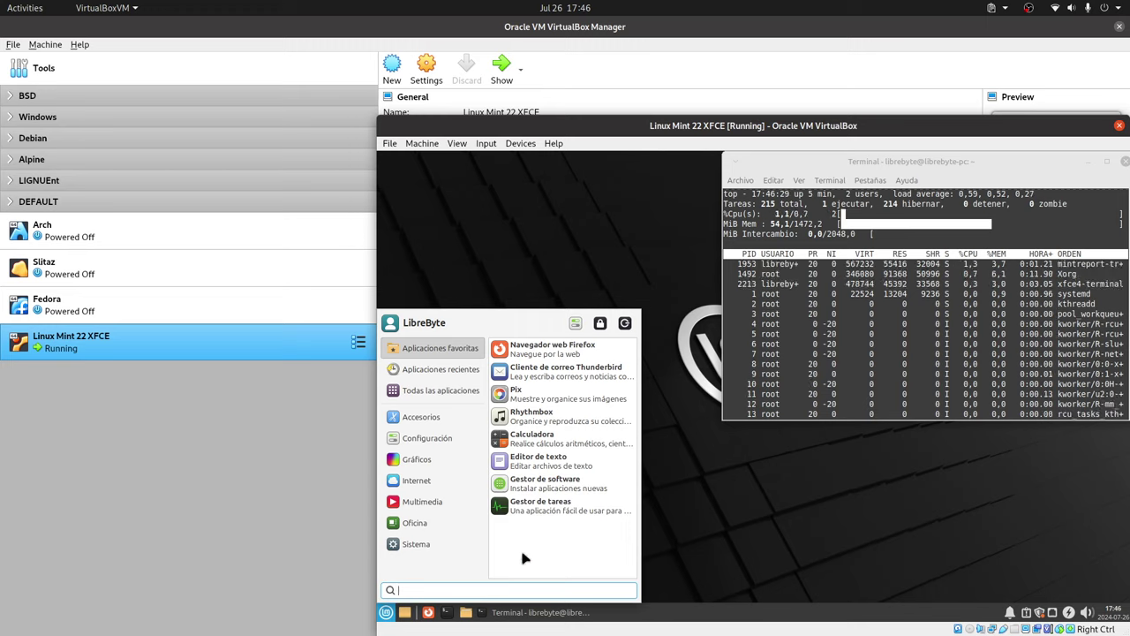
left_click(443, 370)
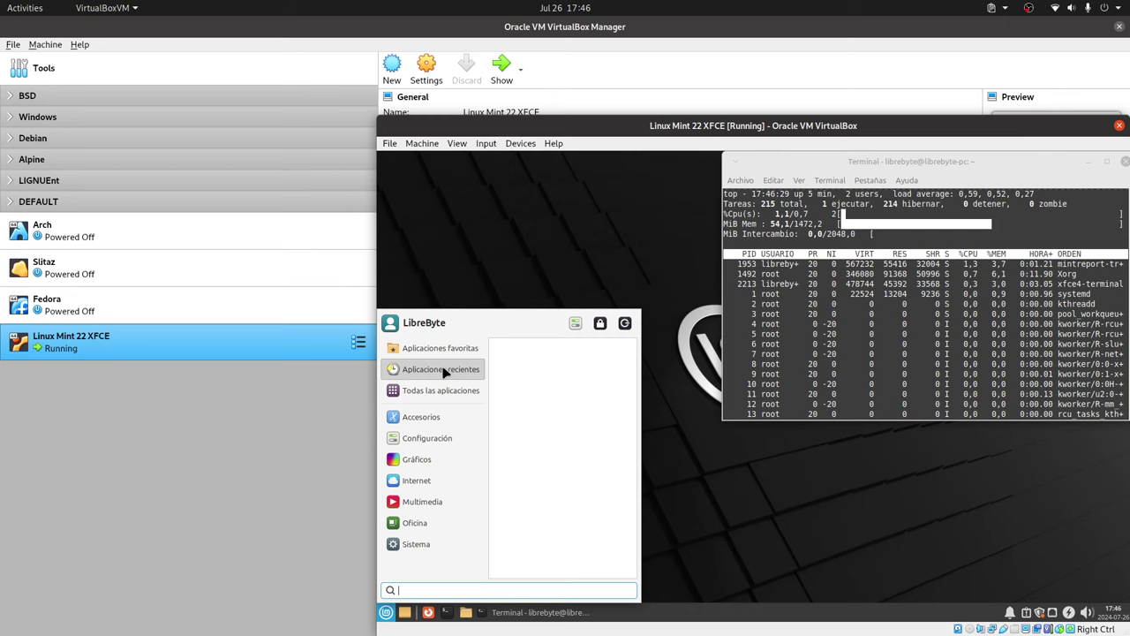
left_click(446, 348)
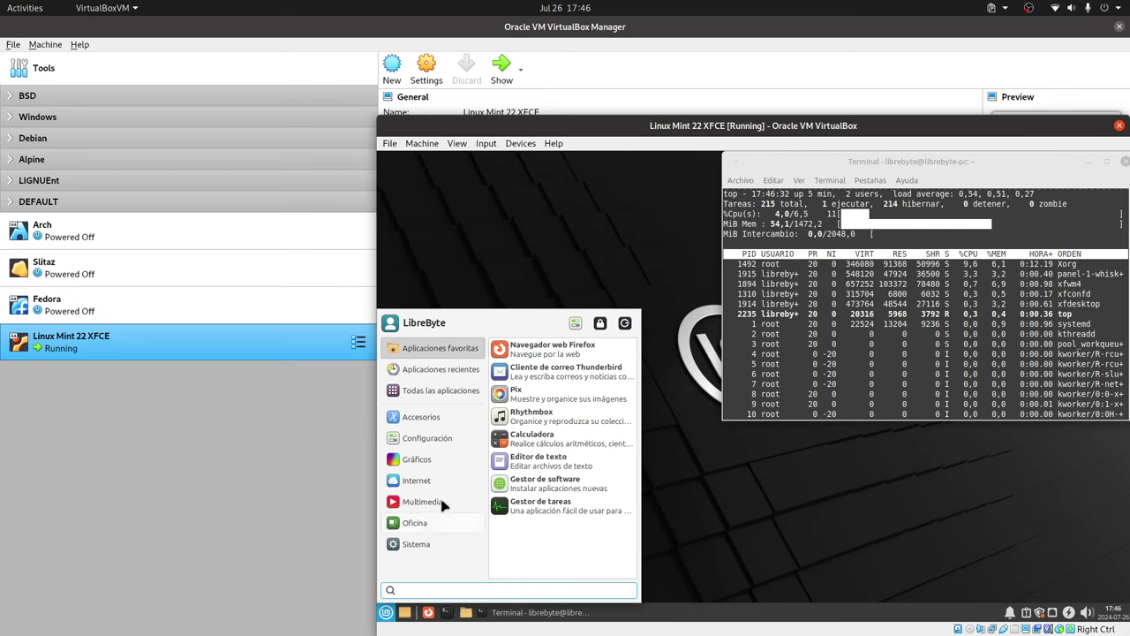
left_click(441, 371)
left_click(429, 436)
left_click(432, 526)
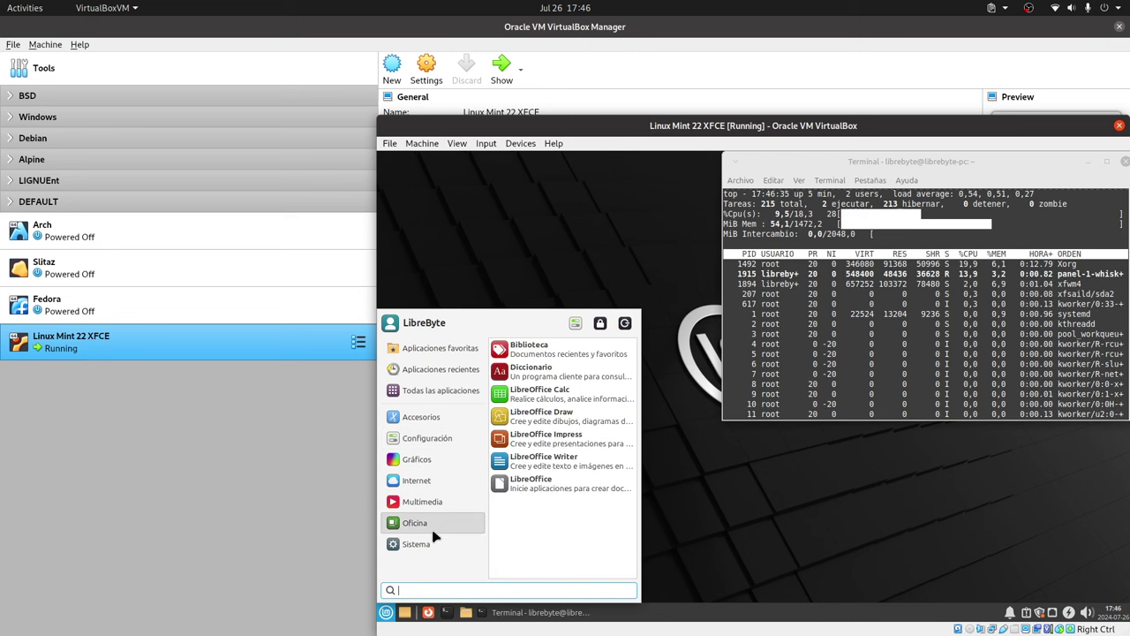
left_click(443, 417)
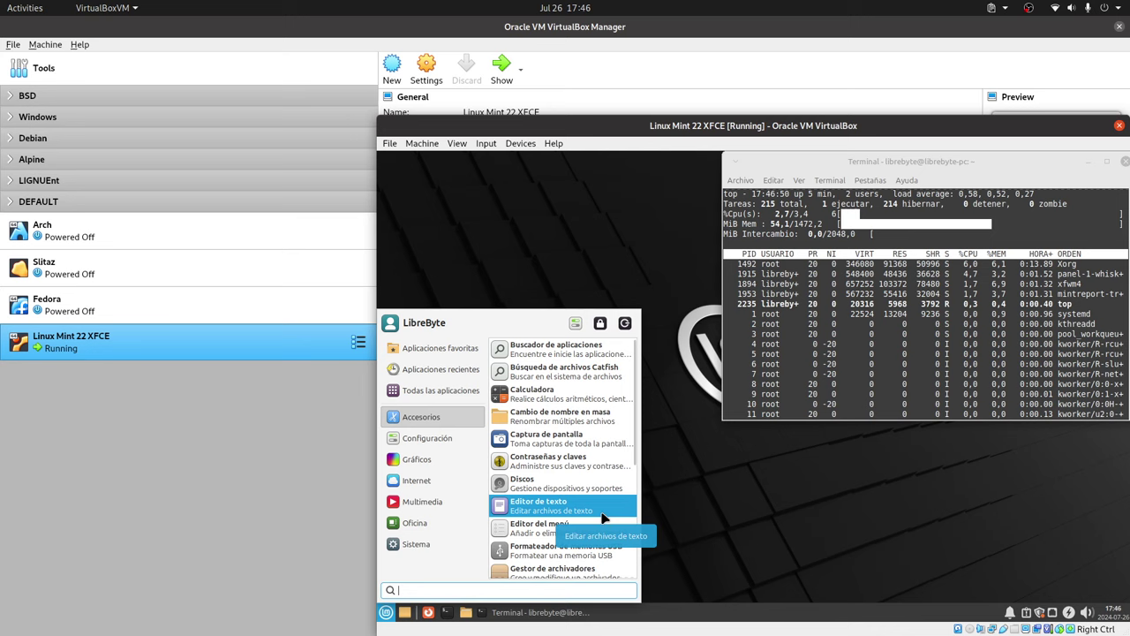
scroll(604, 518, "down", 1)
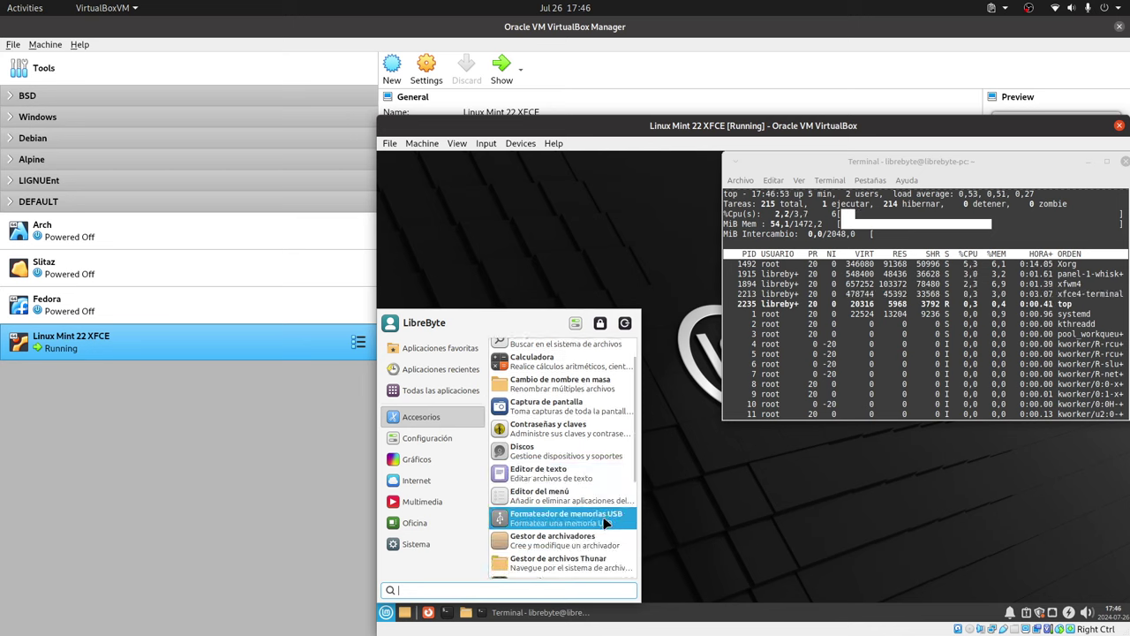
scroll(603, 517, "down", 2)
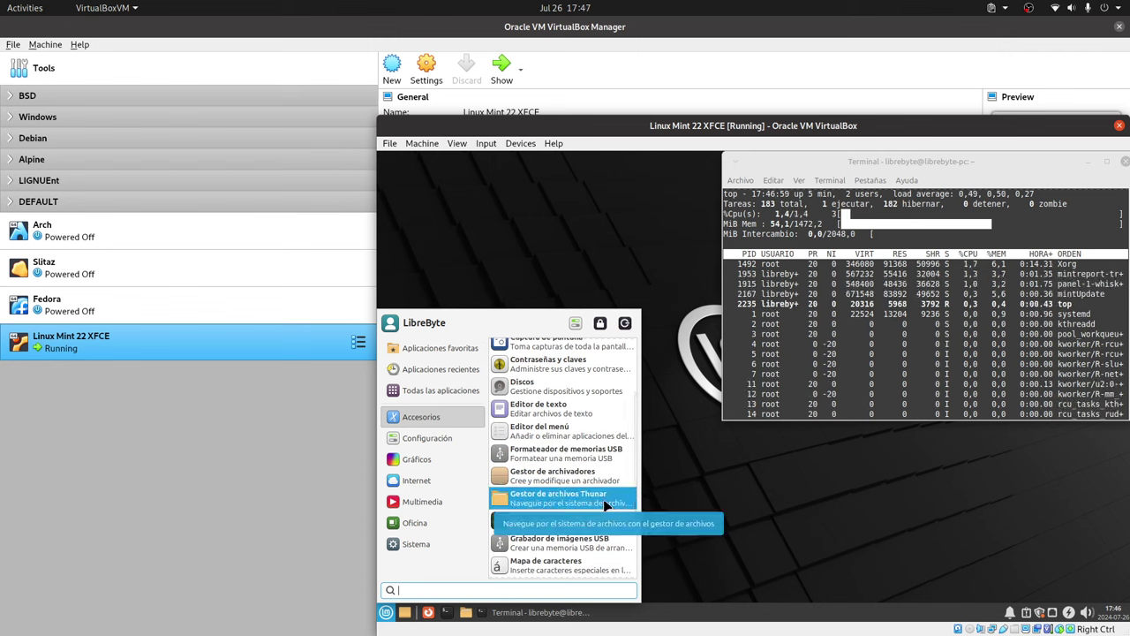
left_click(604, 499)
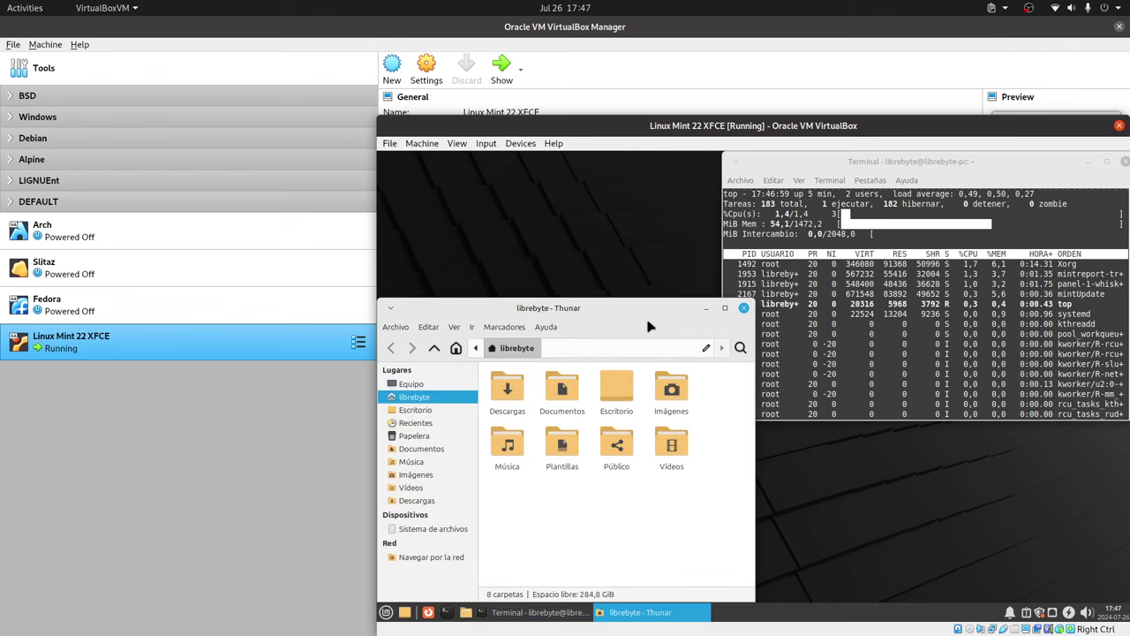
- Search the Whisker menu for 'moni' and launch the Pantalla display settings
left_click(388, 615)
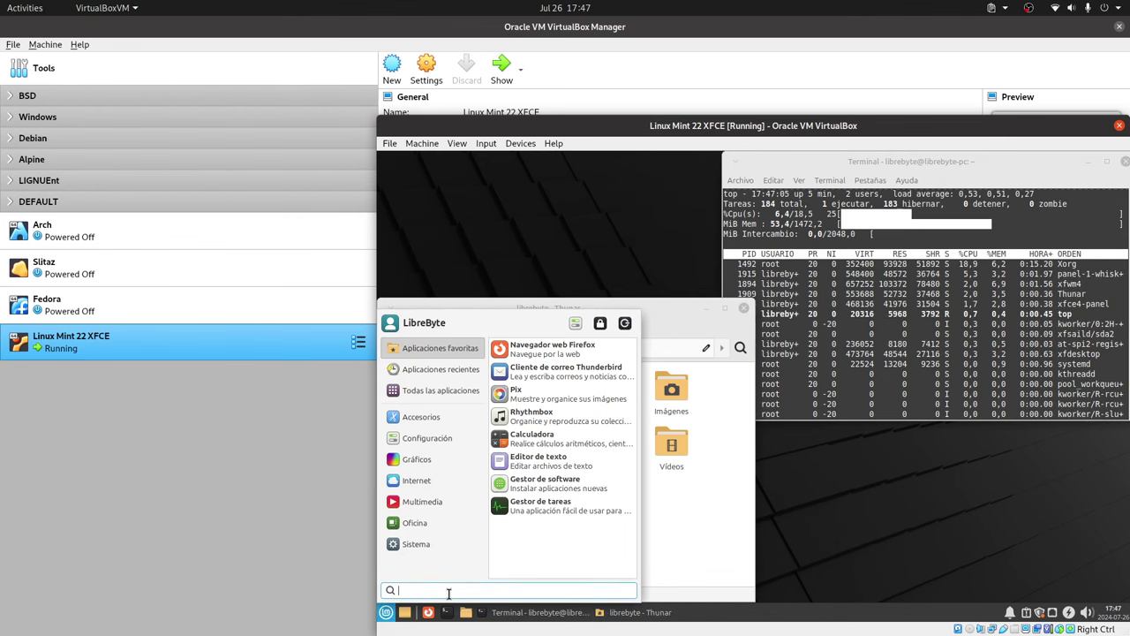
type("moni")
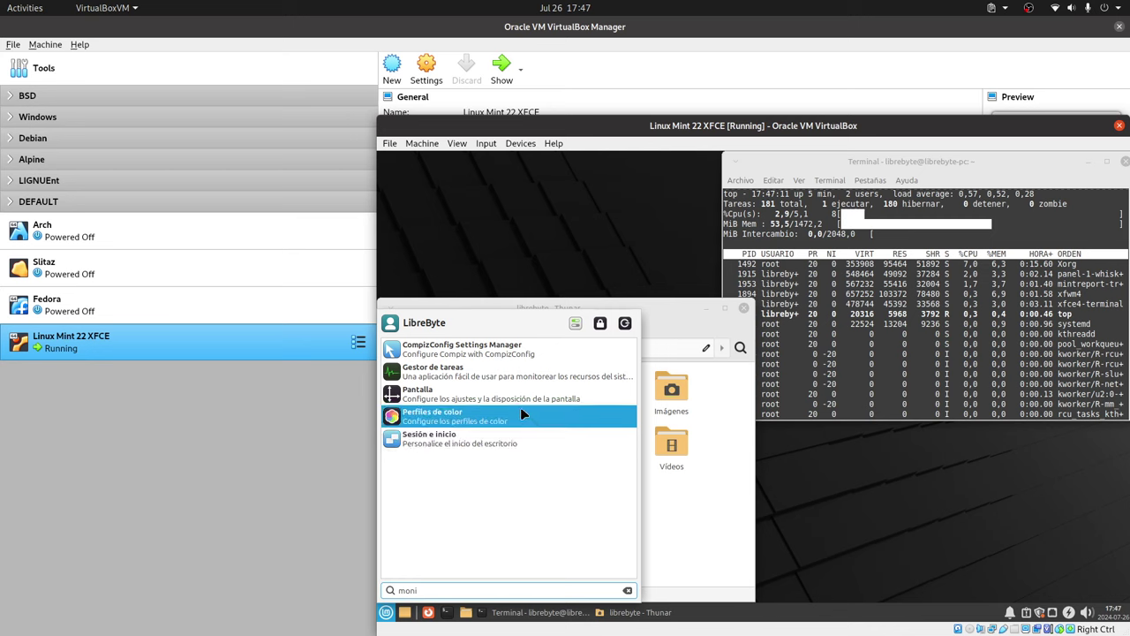
left_click(658, 411)
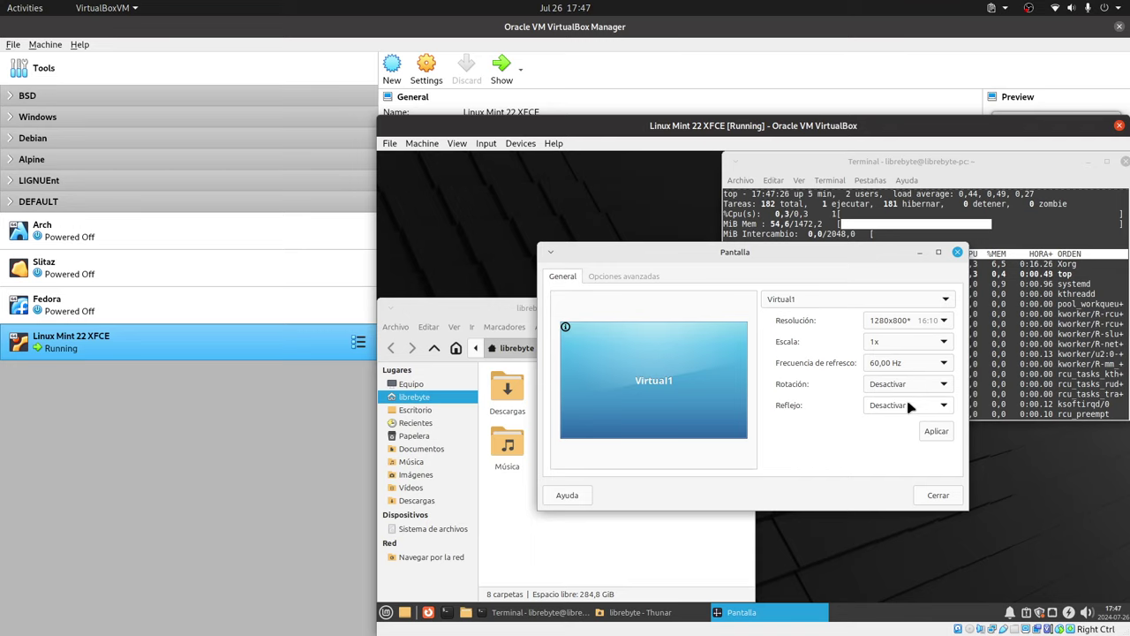
- Set the Pantalla resolution to 1920x1080, apply and keep it, then close the settings
left_click(914, 320)
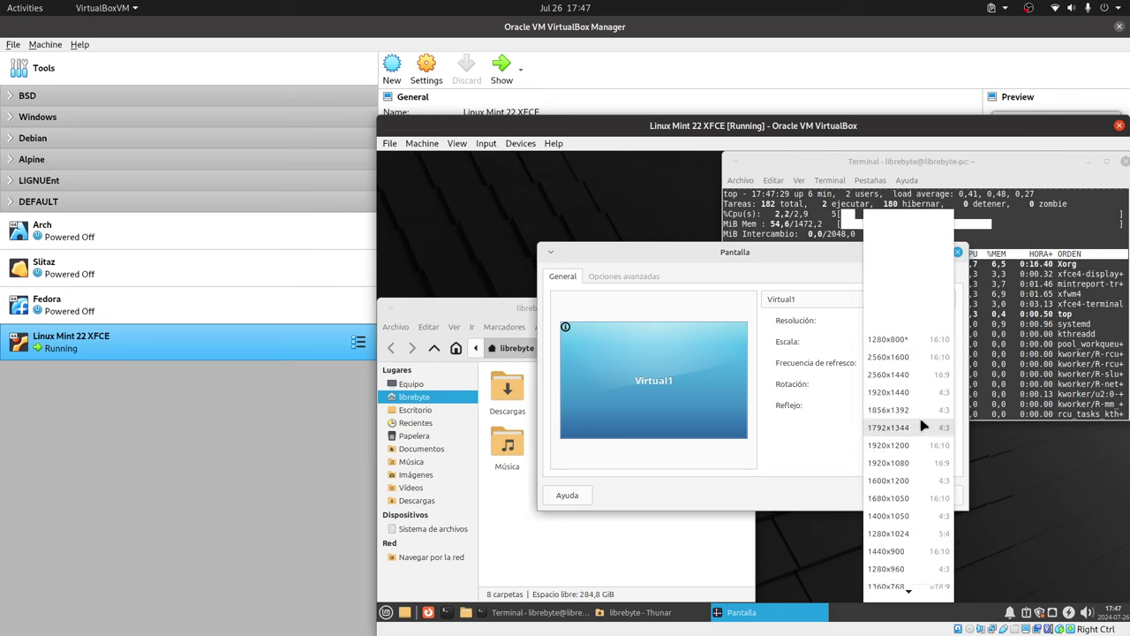
scroll(918, 429, "down", 1)
left_click(905, 454)
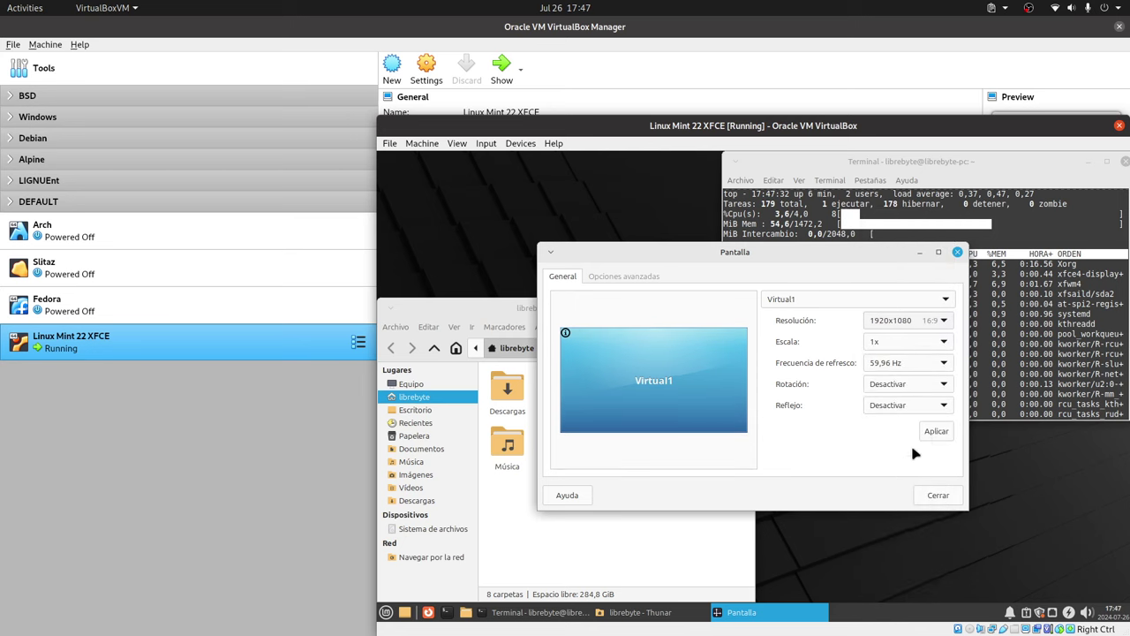
left_click(936, 431)
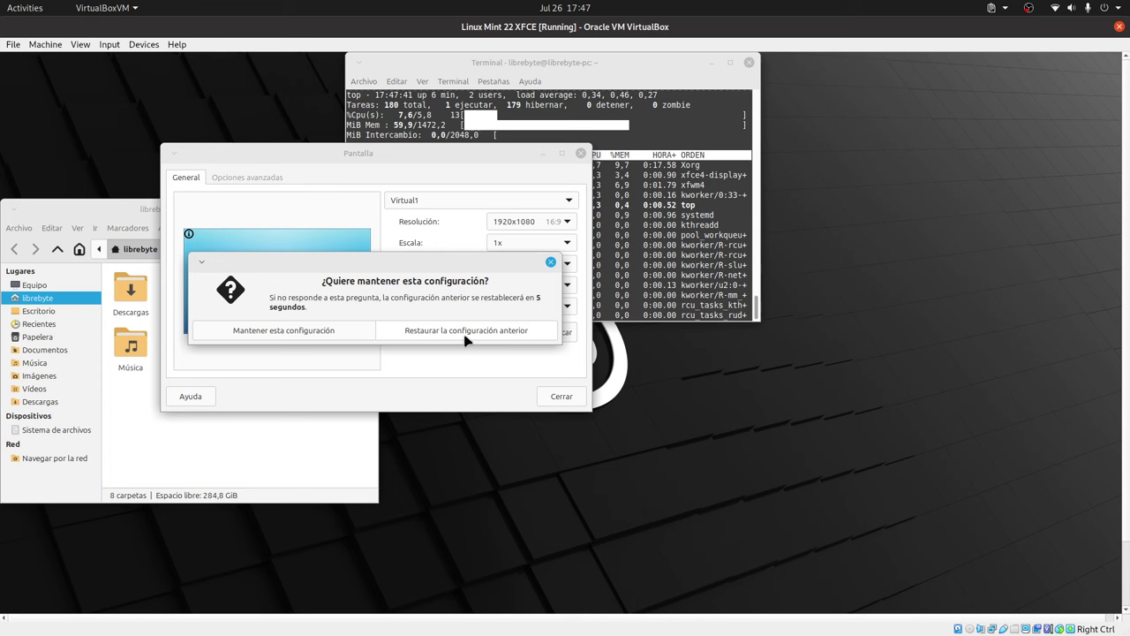
left_click(301, 340)
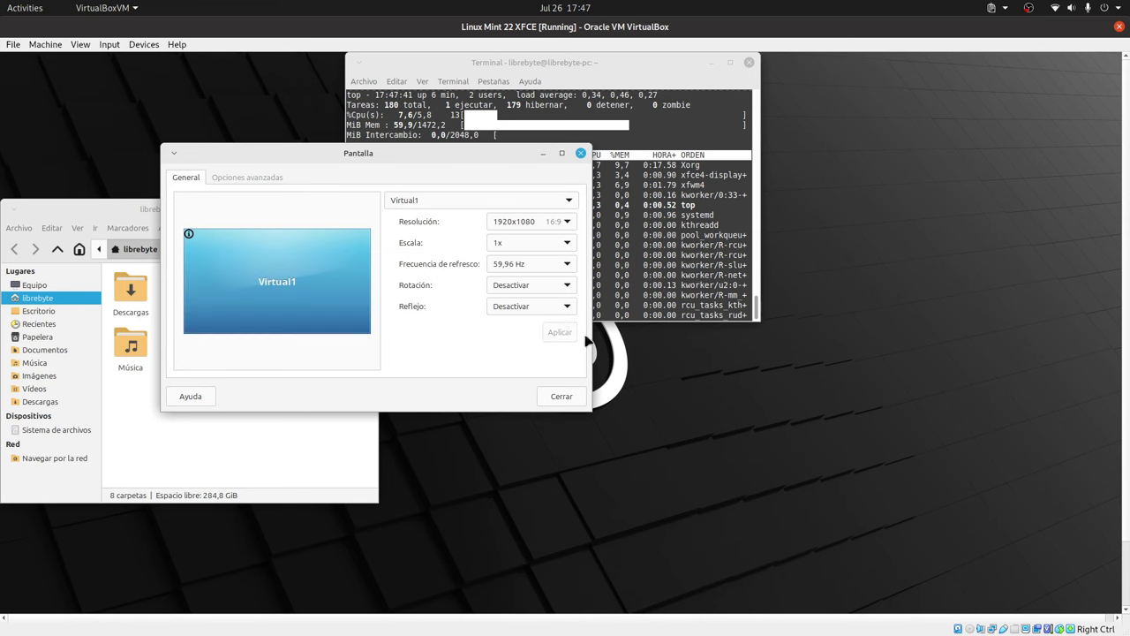
left_click(565, 397)
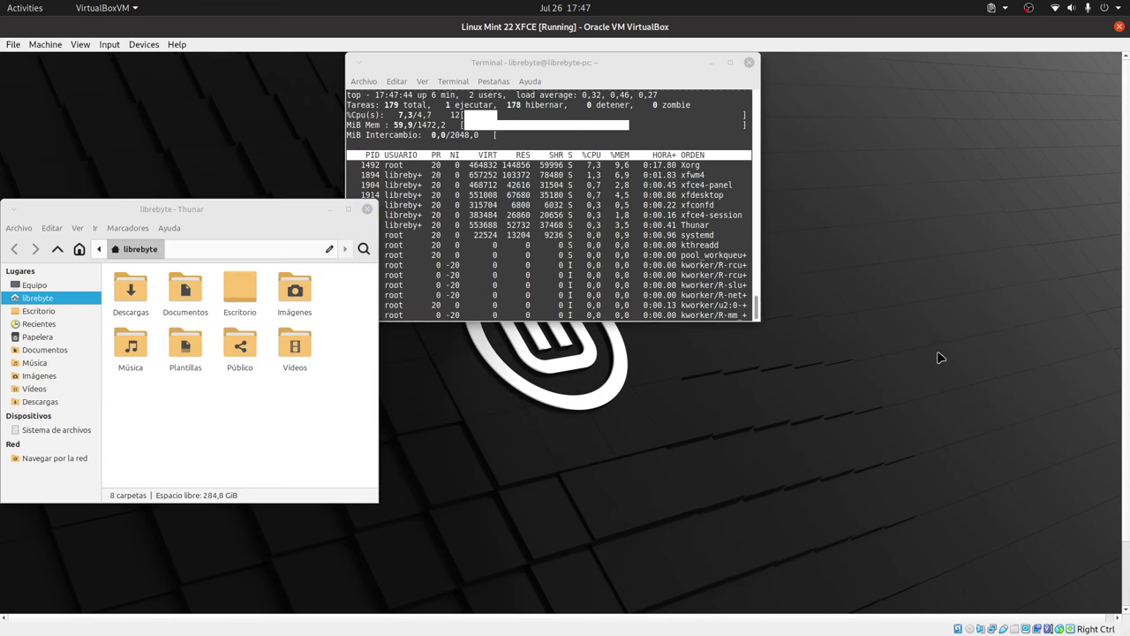
- Switch the VM to full-screen, then move the terminal top-right and Thunar to upper centre
key("ctrl+f")
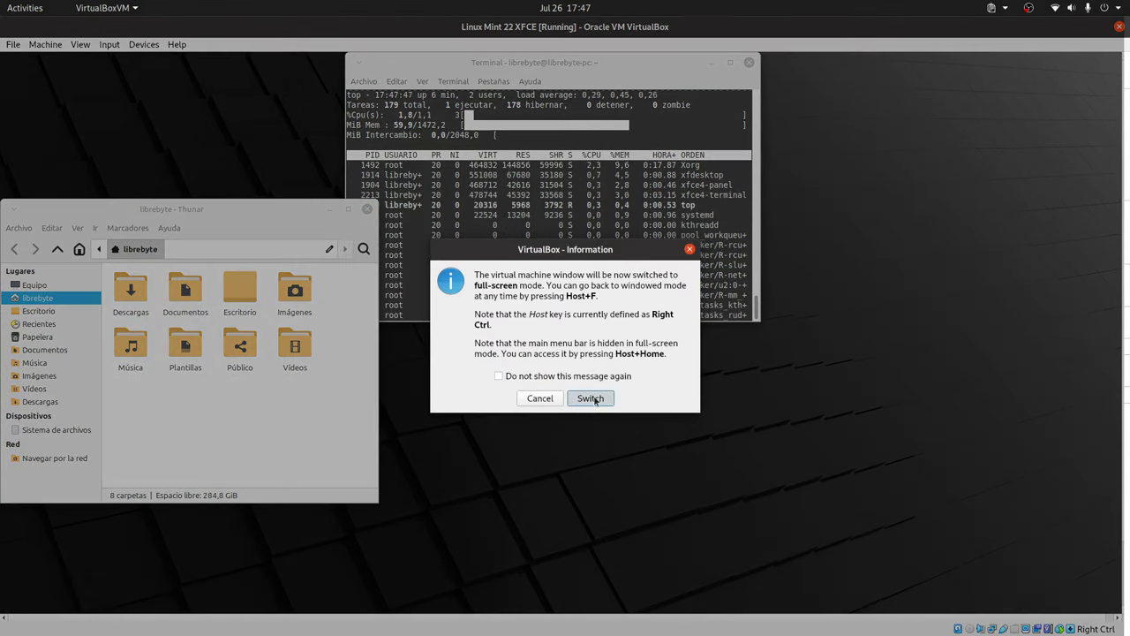
left_click(590, 398)
left_click(660, 10)
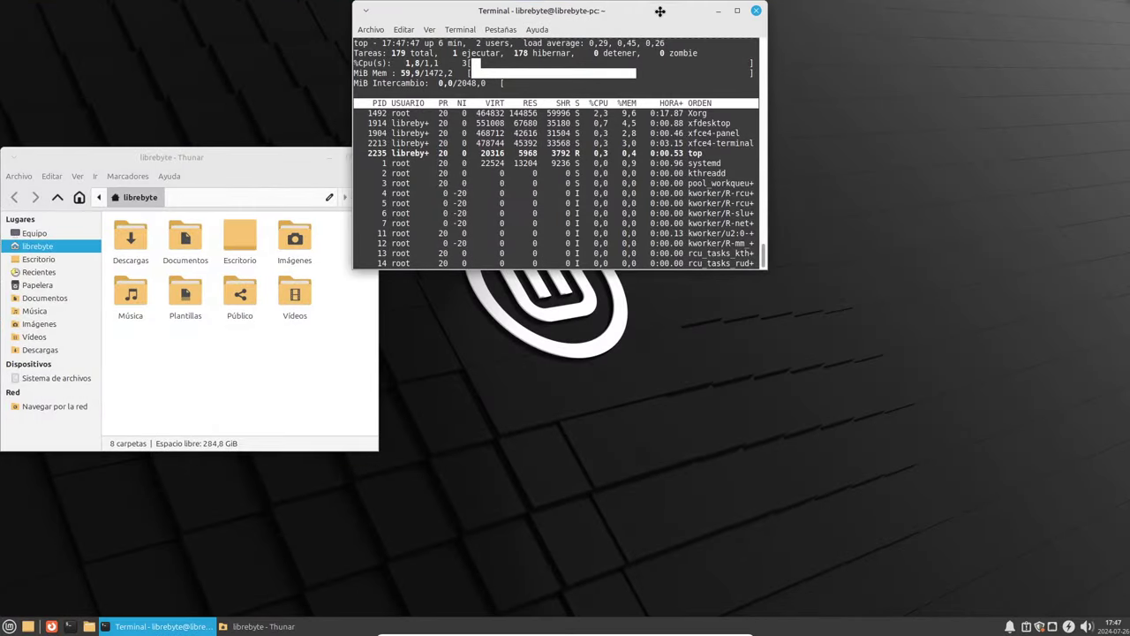
left_click_drag(660, 10, 995, 11)
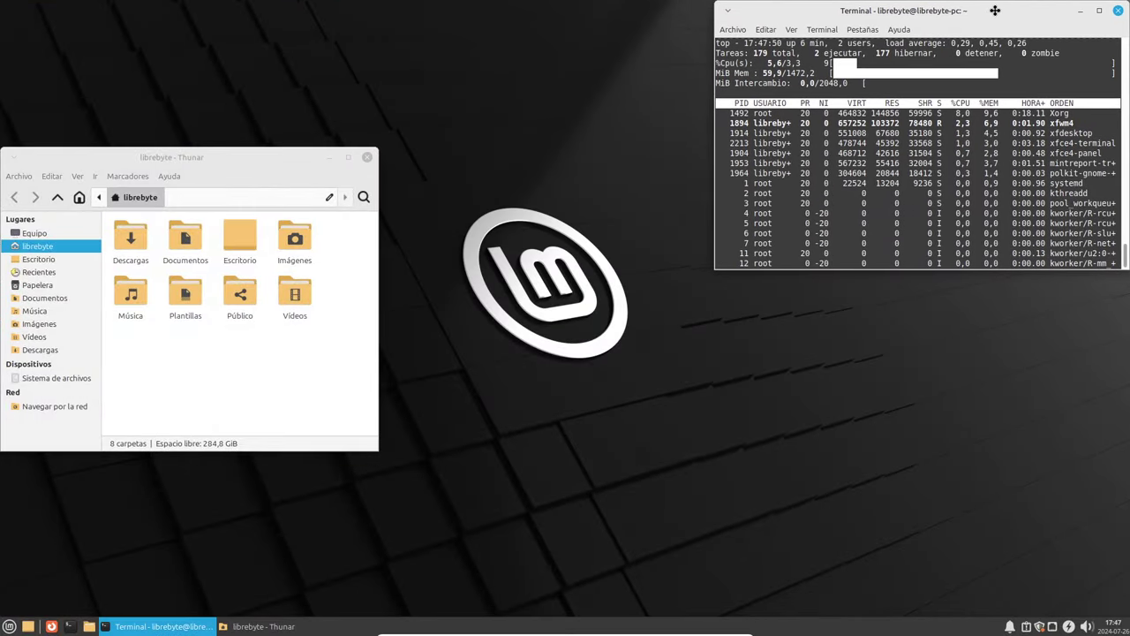
left_click_drag(258, 157, 494, 66)
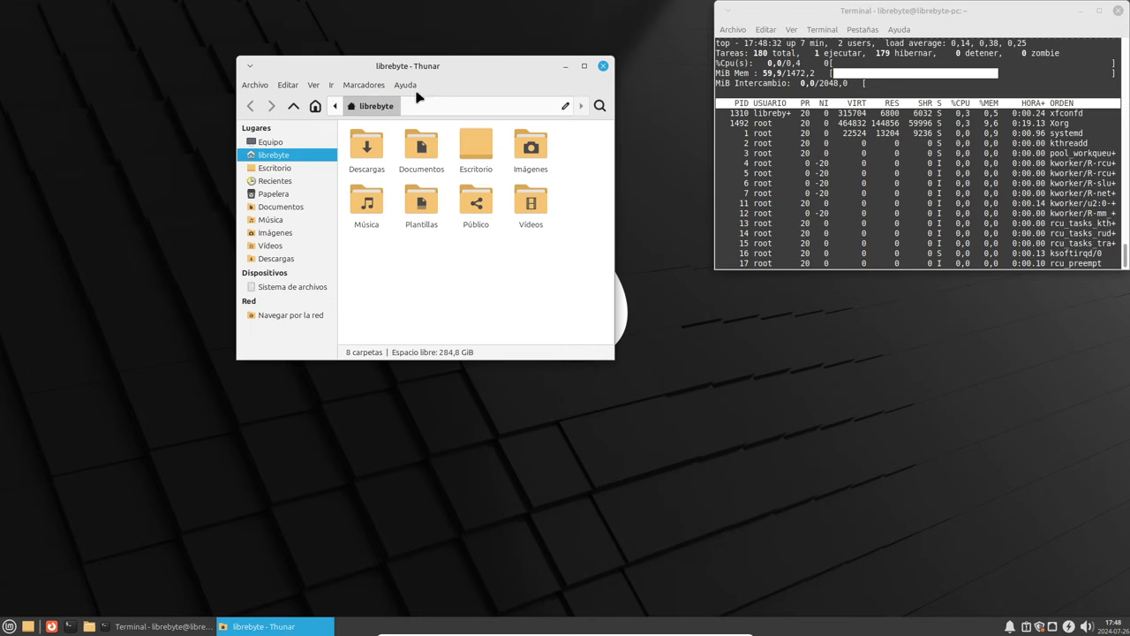
- Make Thunar's folder path editable, then drag the Thunar window up and left
left_click(433, 105)
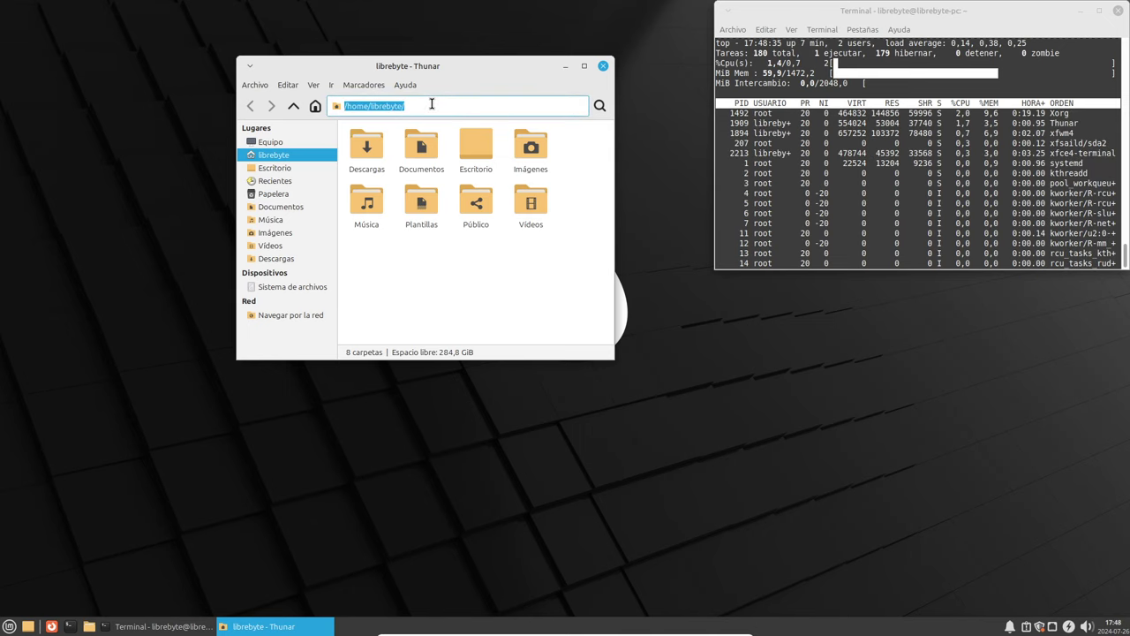
left_click(432, 104)
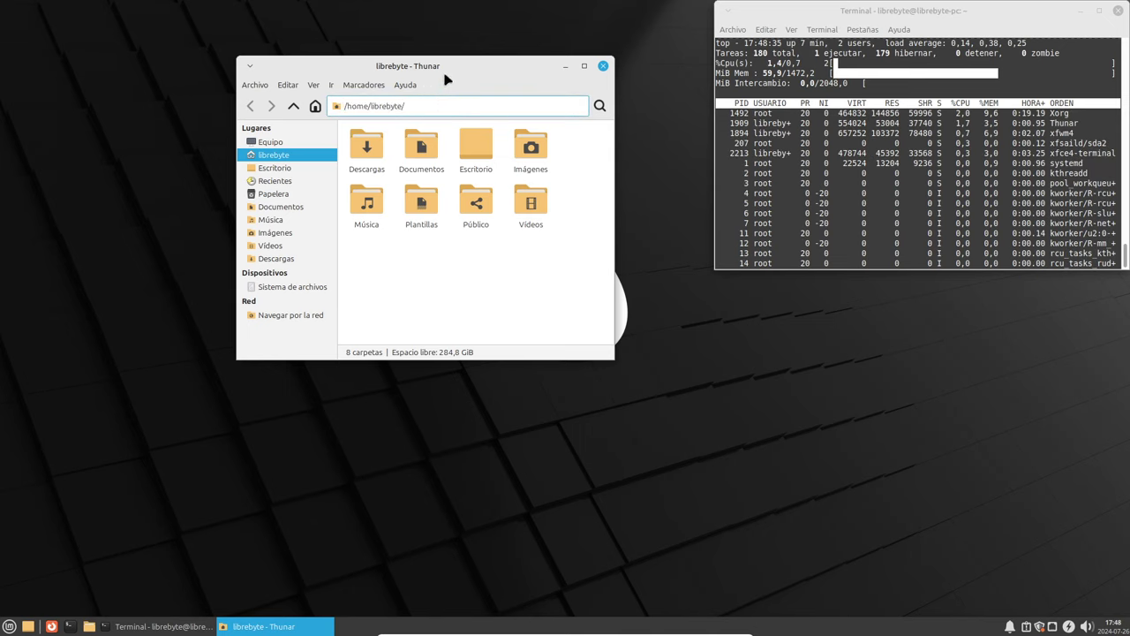
left_click_drag(445, 70, 317, 56)
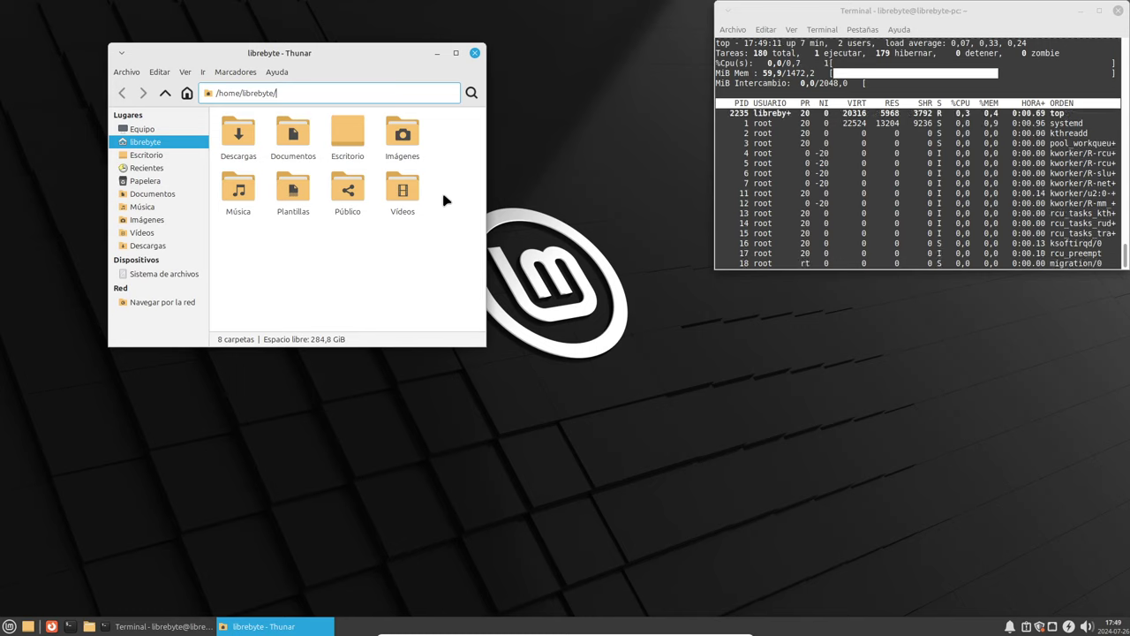
- Launch Gestor de tareas from the Accesorios section of the Whisker menu
left_click(10, 626)
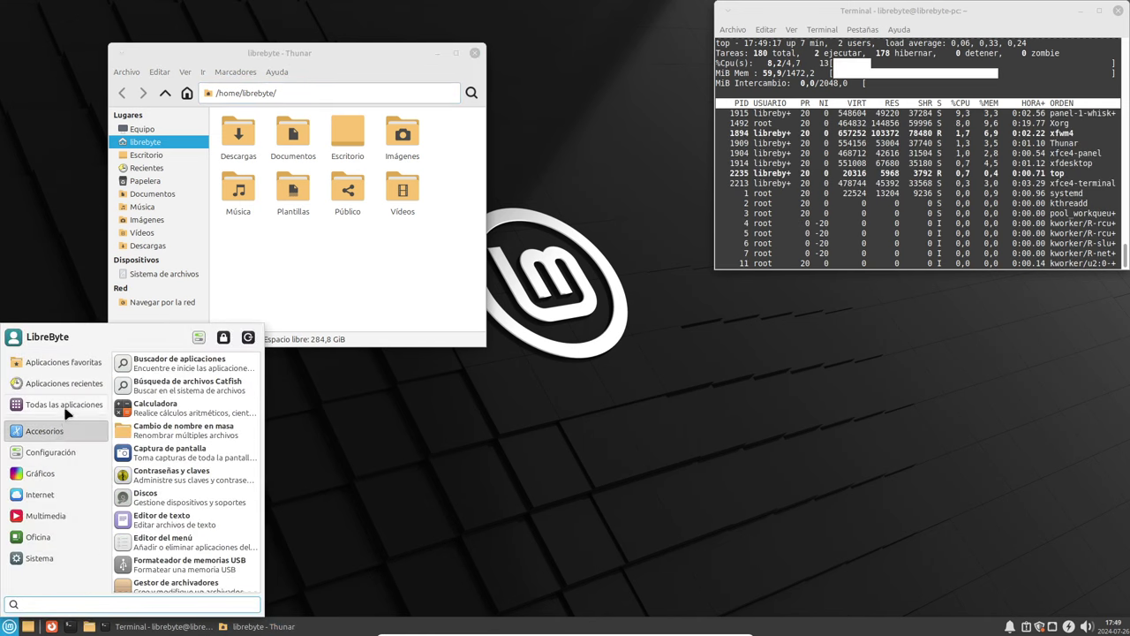
scroll(210, 505, "down", 2)
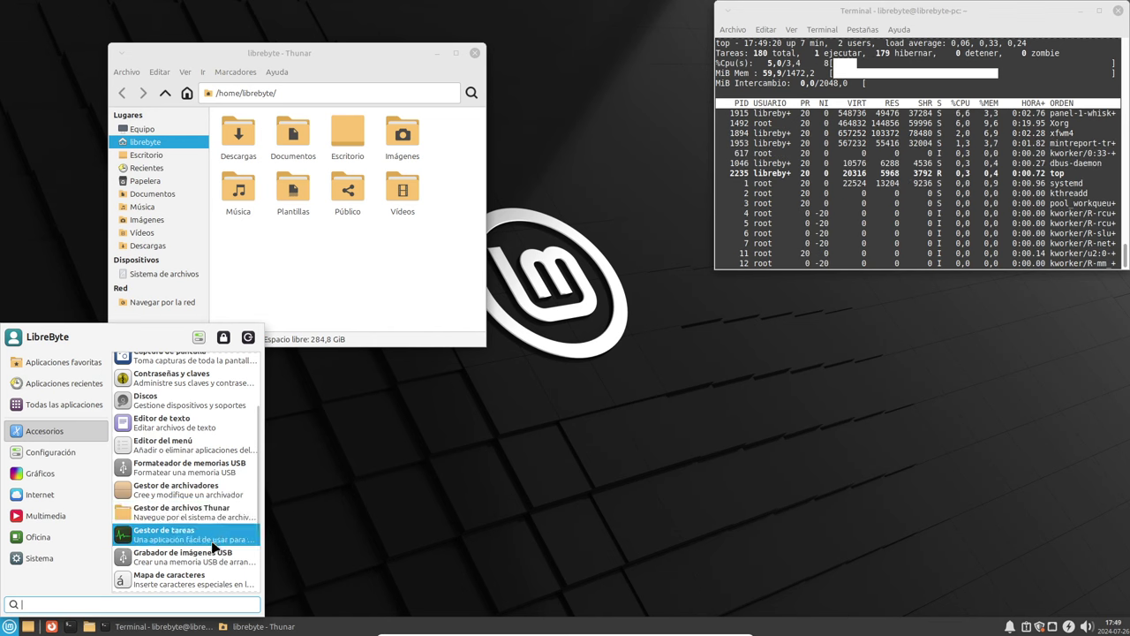
left_click(221, 532)
- Place the Task Manager below the terminal, widen it, and sort processes by CPU
left_click_drag(603, 130, 889, 253)
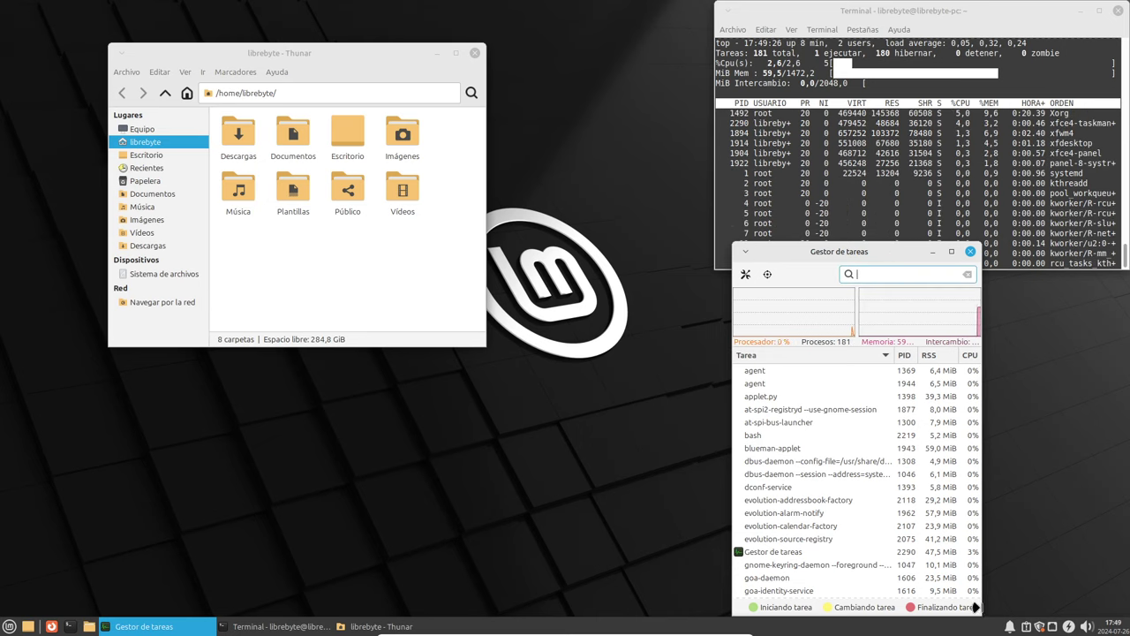
left_click_drag(975, 606, 1100, 607)
left_click_drag(888, 252, 936, 281)
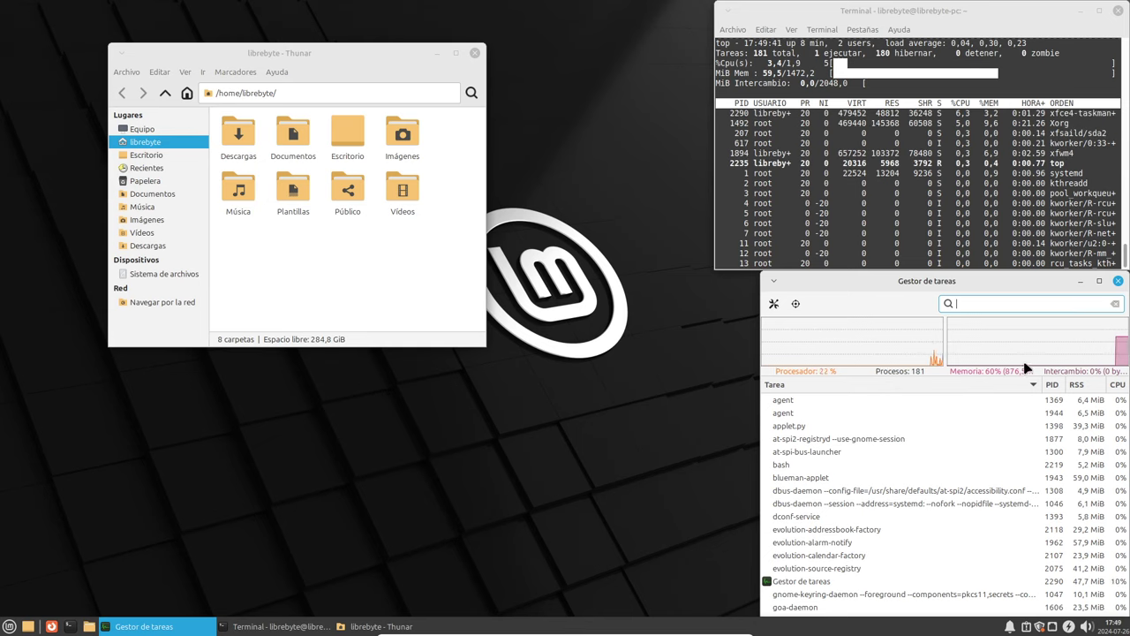
left_click(1113, 389)
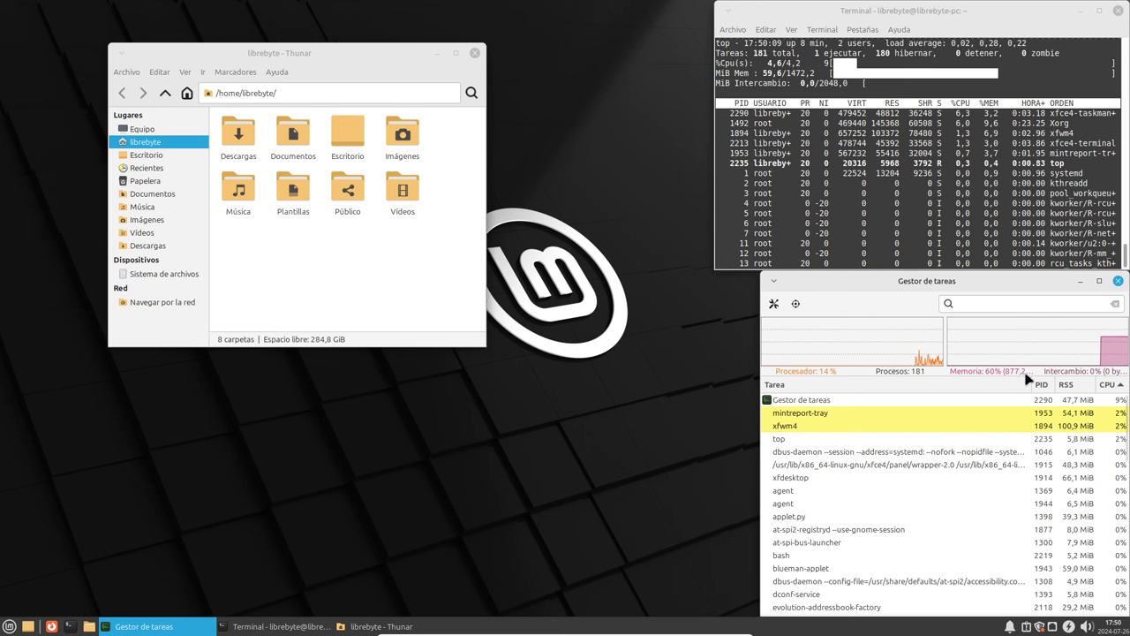
- Launch Notas from the Accesorios applications list
left_click(7, 626)
left_click(44, 430)
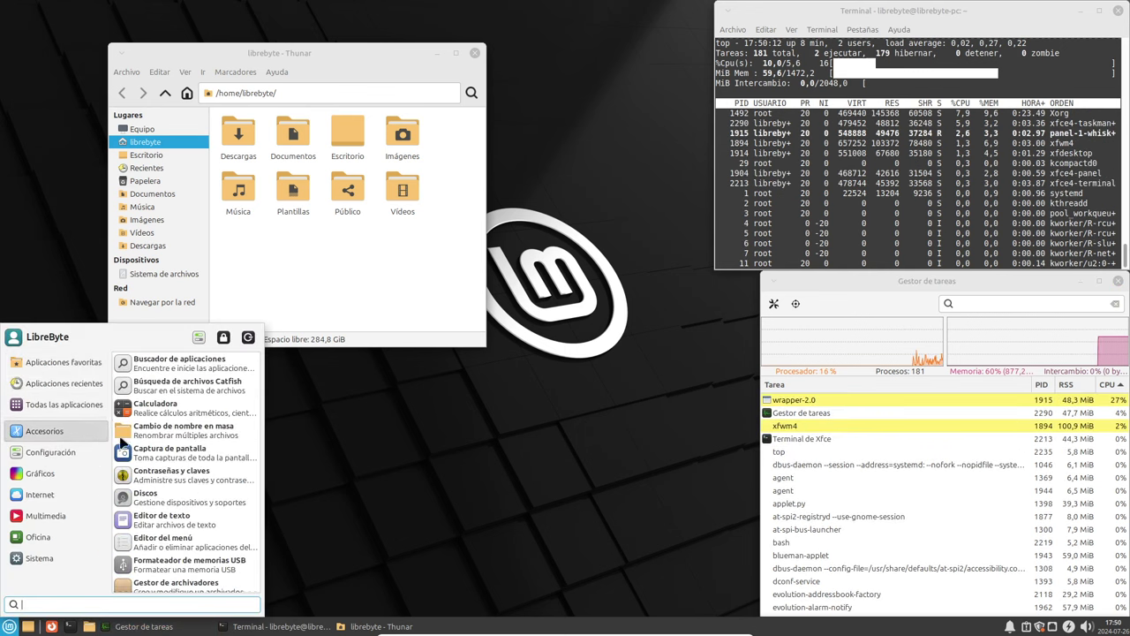
scroll(232, 543, "down", 3)
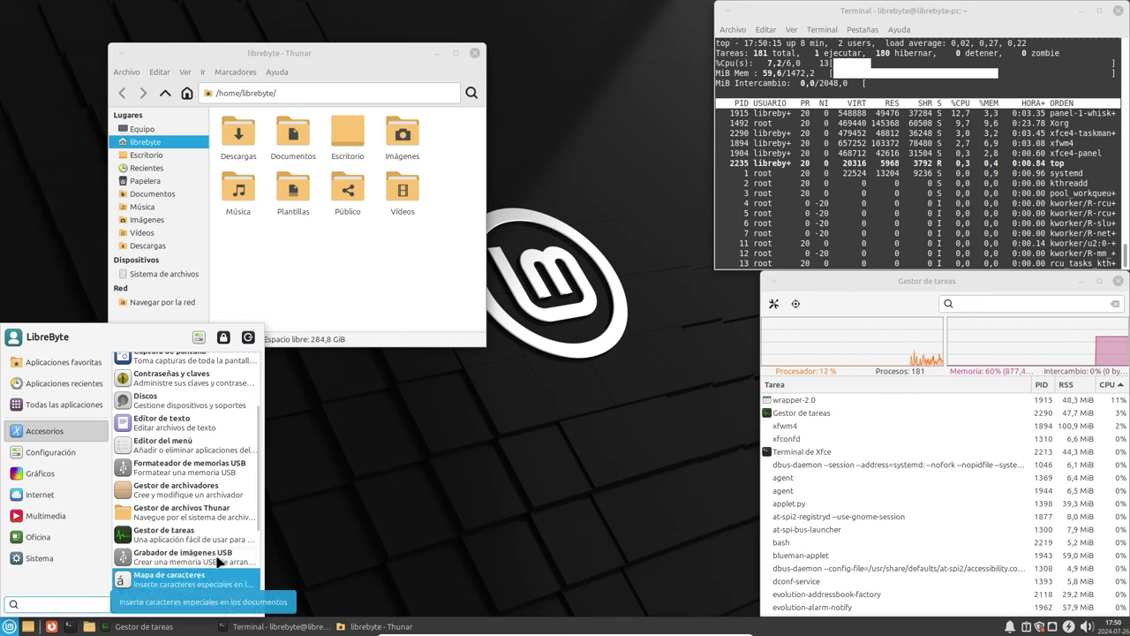
scroll(212, 565, "down", 3)
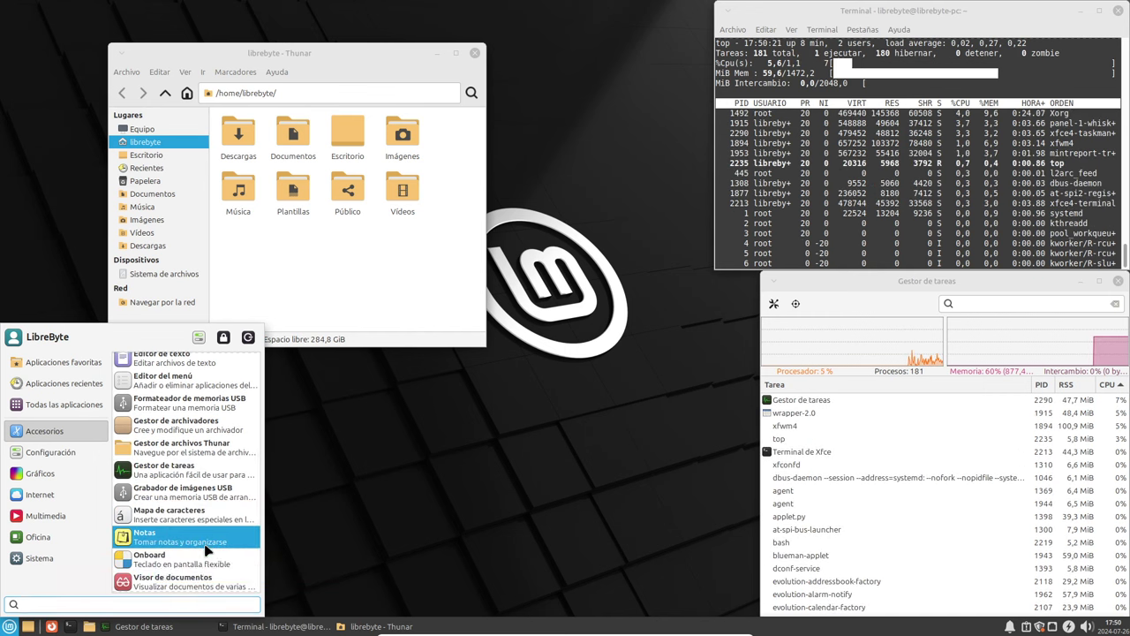
left_click(446, 429)
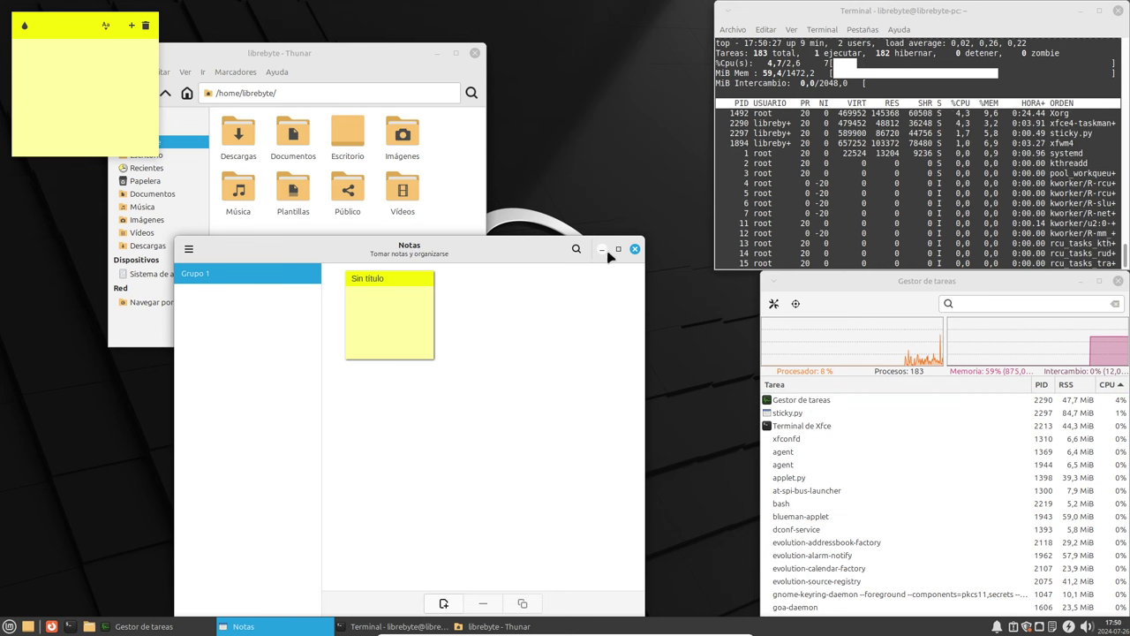
- View the About Notas dialog, close Notas, delete its sticky note, and reopen Accesorios
left_click(188, 250)
left_click(217, 410)
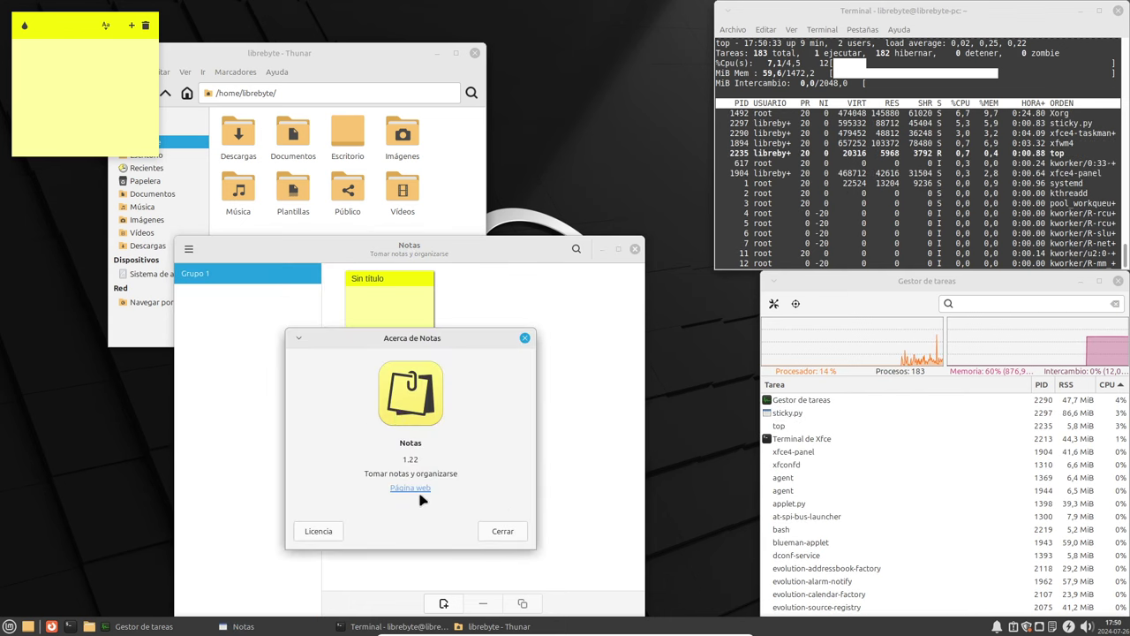
left_click(525, 339)
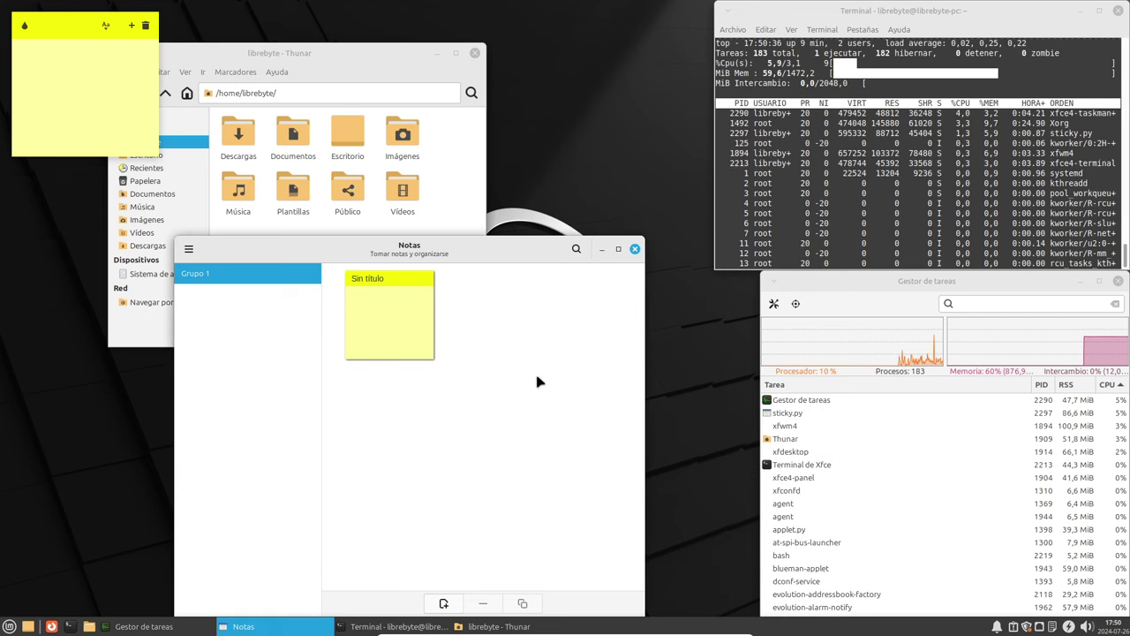
left_click(634, 250)
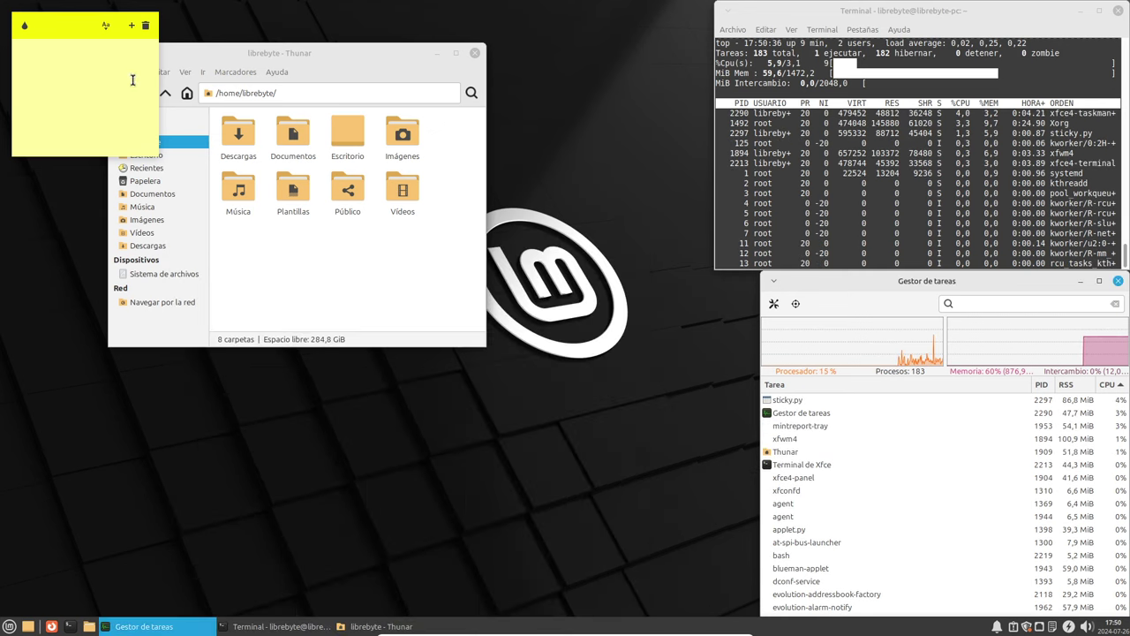
left_click(145, 27)
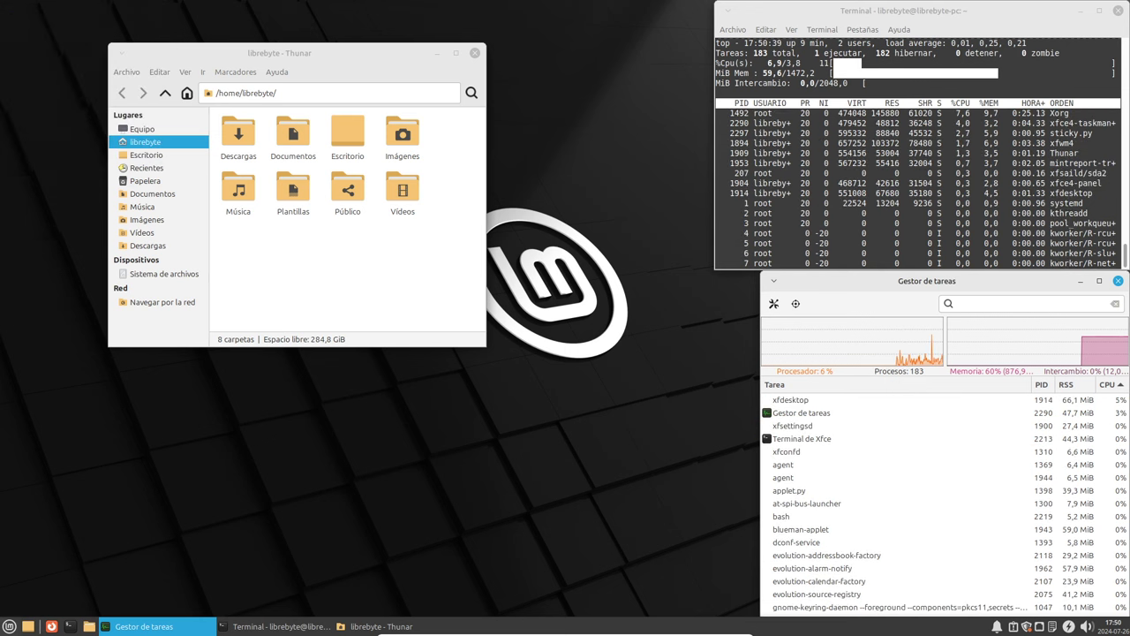
left_click(9, 626)
left_click(44, 430)
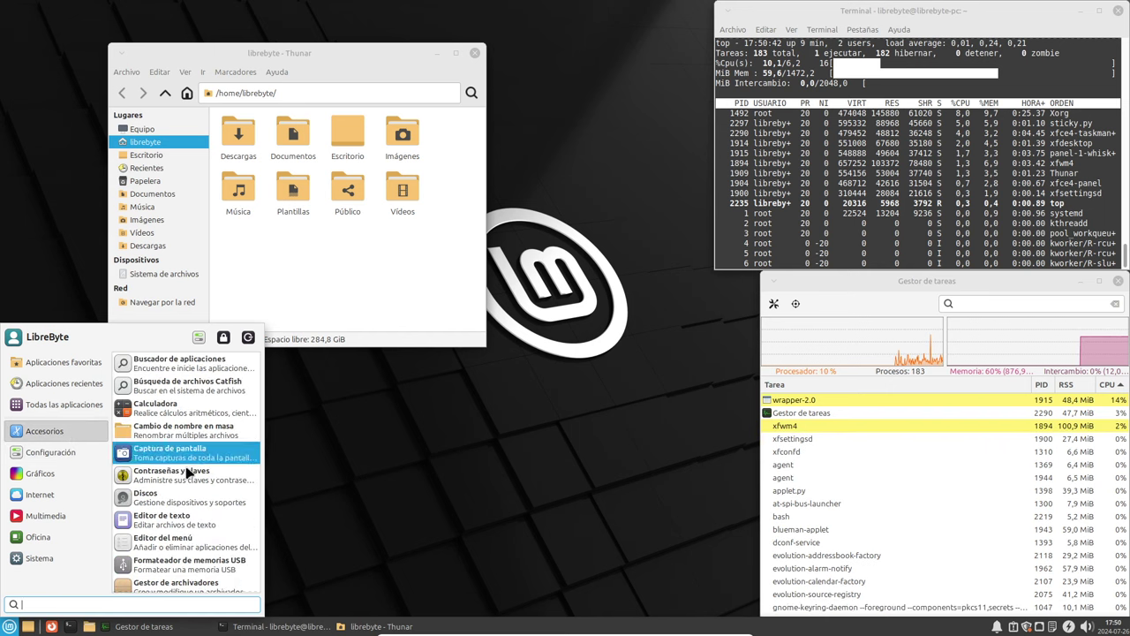
- Browse Accesorios and the Configuración list, then show Gráficos apps Dibujo, Escáner de documentos and Pix
scroll(221, 568, "down", 4)
scroll(221, 565, "down", 5)
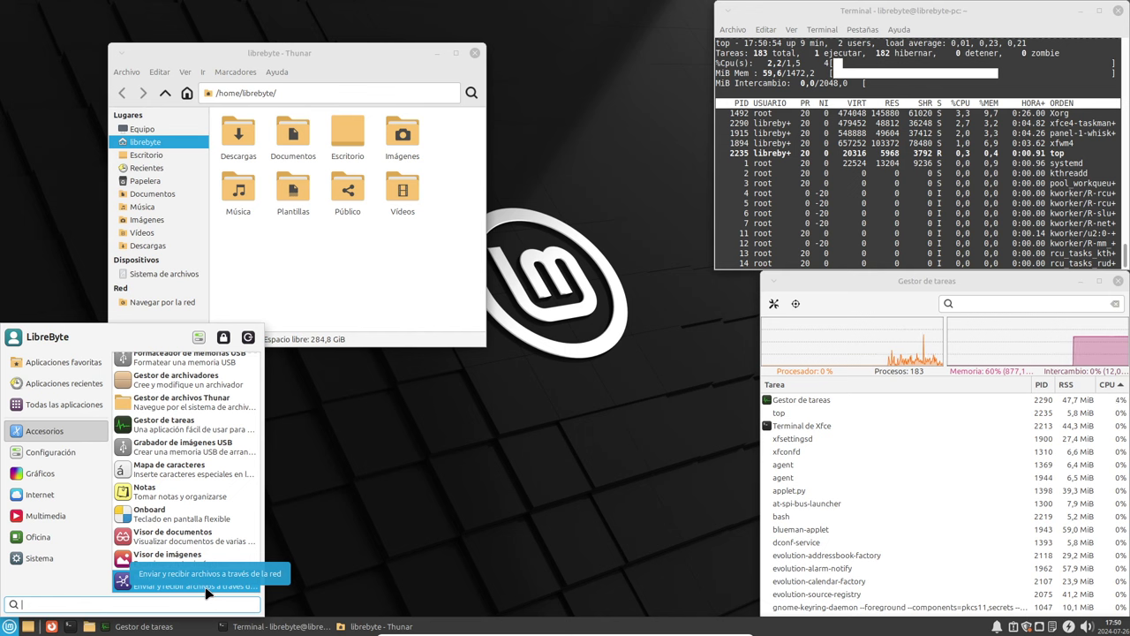
left_click(62, 452)
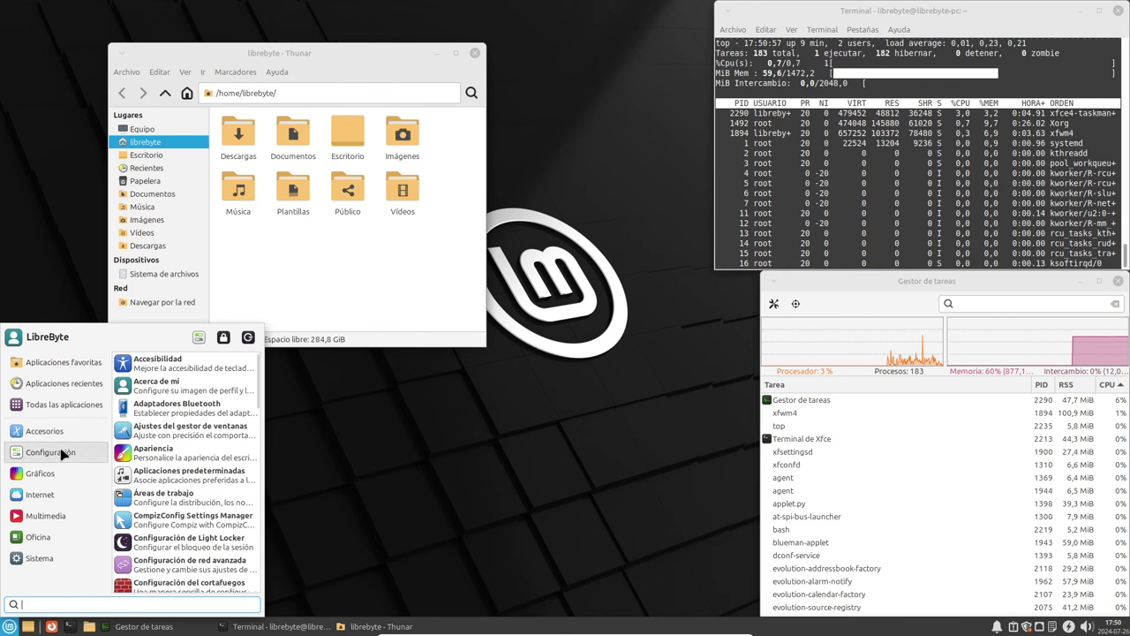
scroll(218, 474, "down", 5)
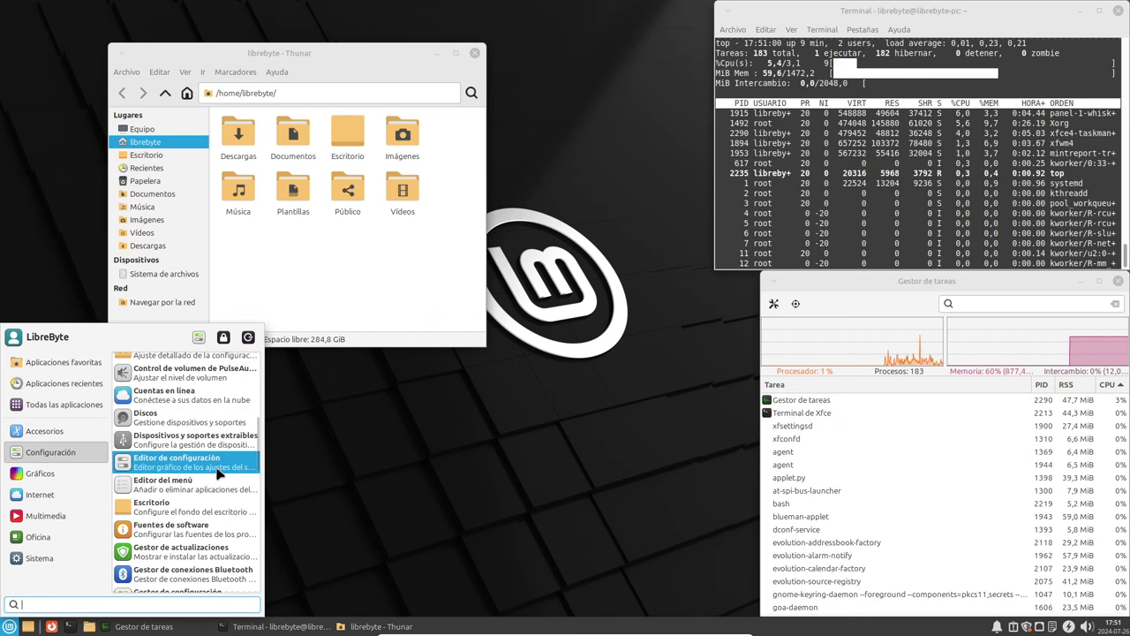
scroll(218, 474, "down", 5)
scroll(218, 474, "down", 4)
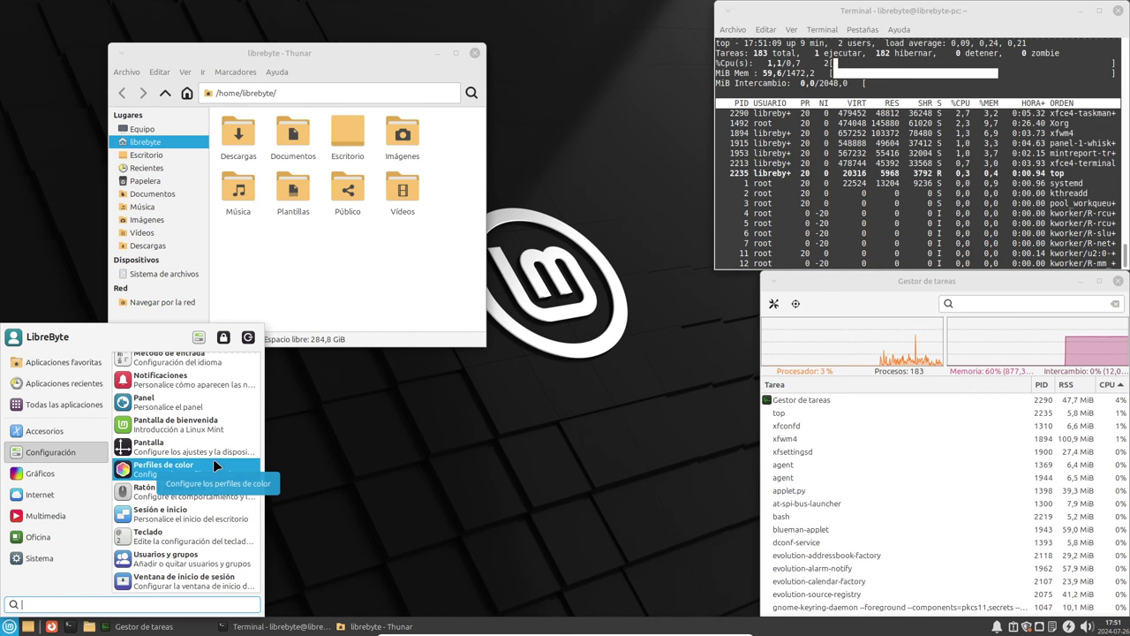
left_click(41, 477)
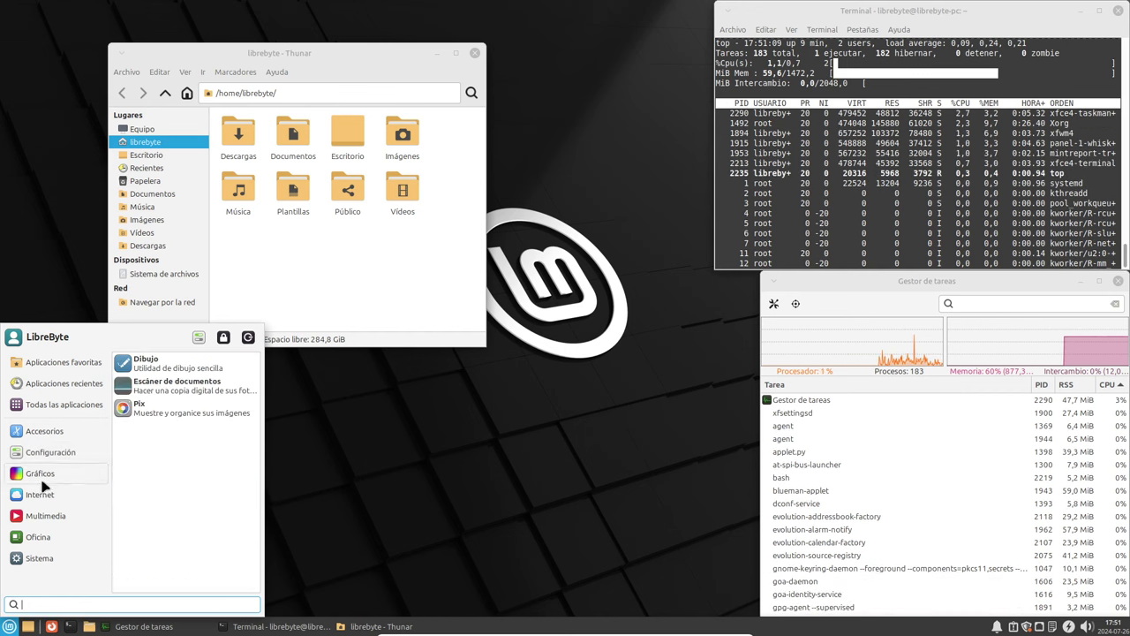